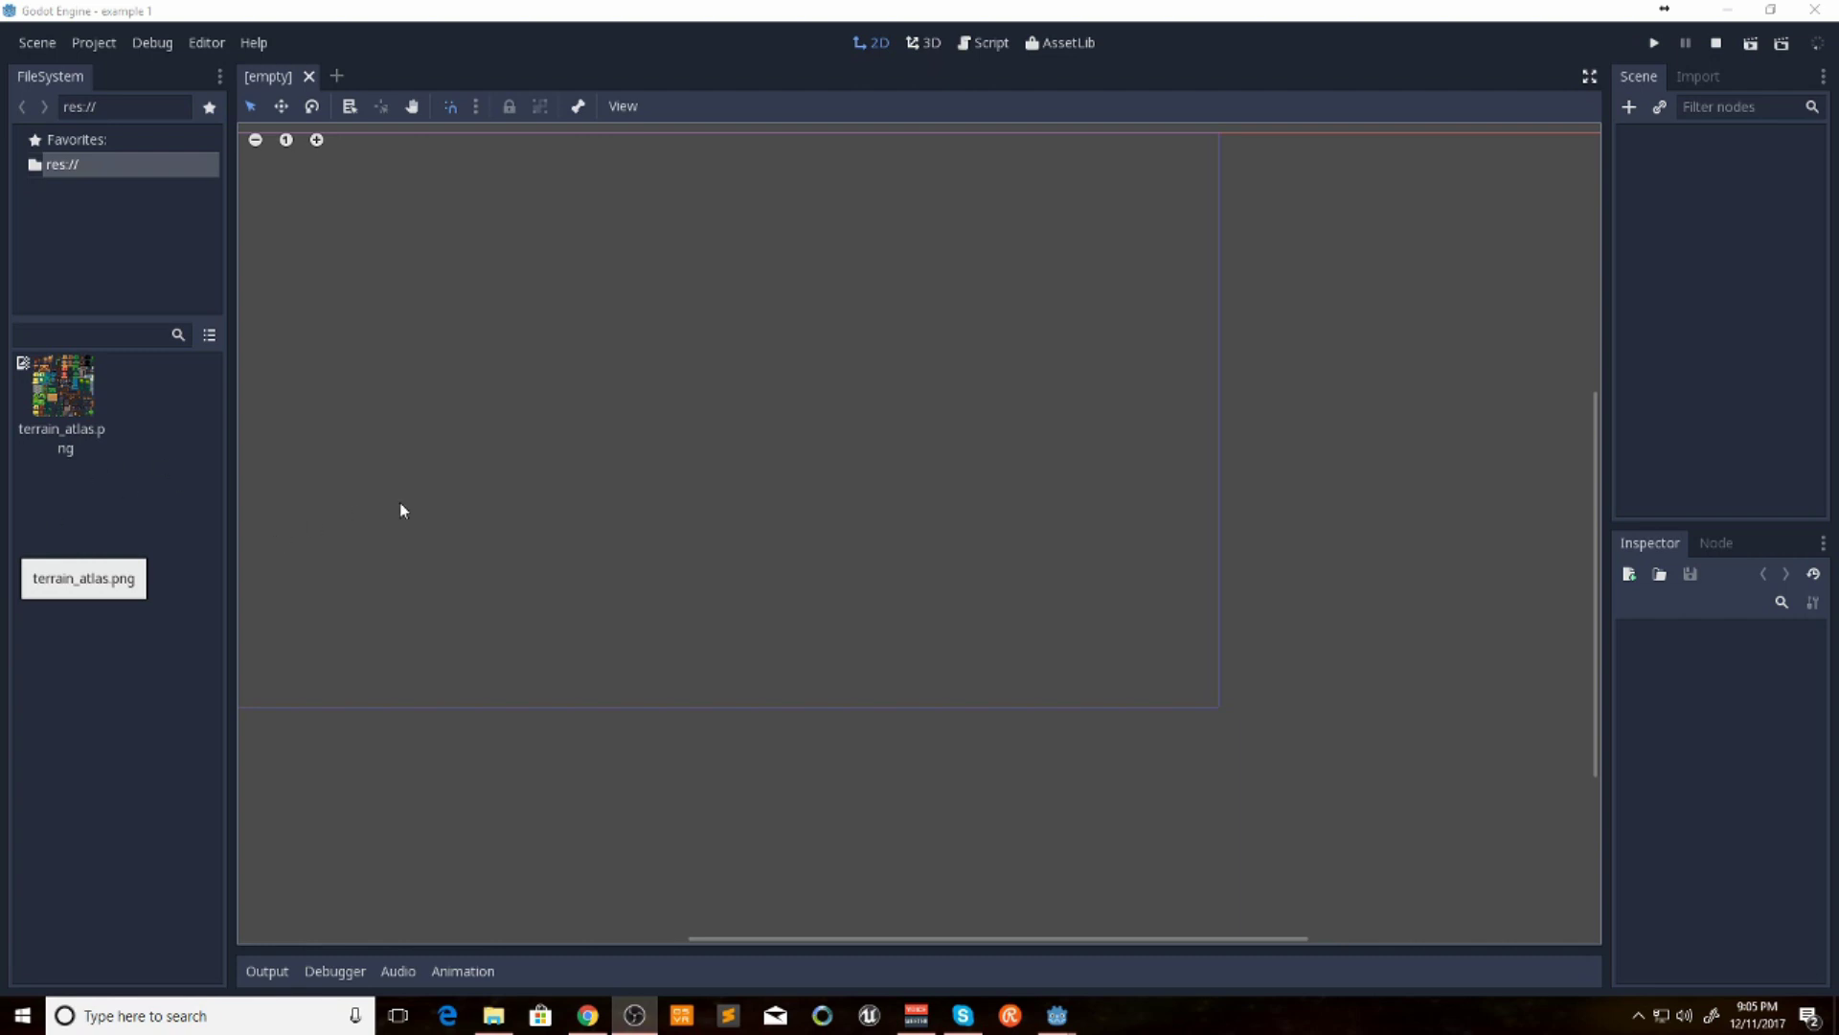
Create a Node2D root node in the empty scene and add a Sprite node as its child
left_click(700, 44)
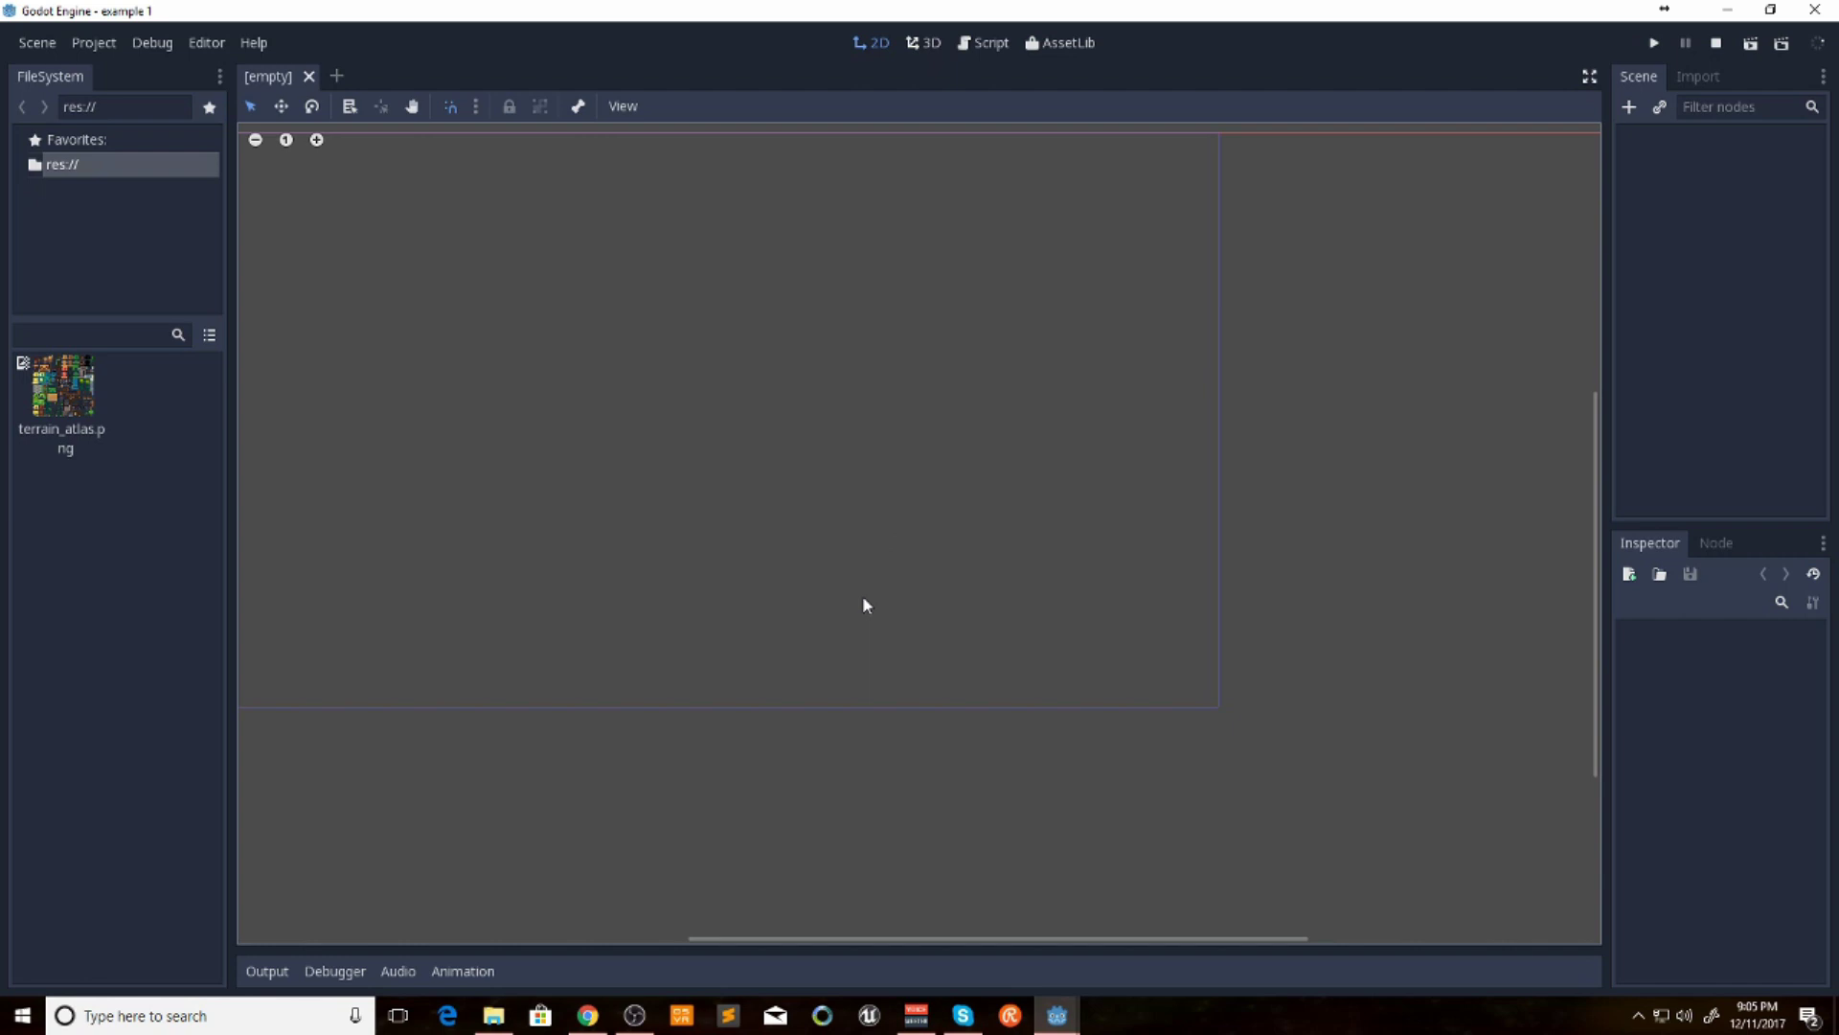
left_click(1630, 108)
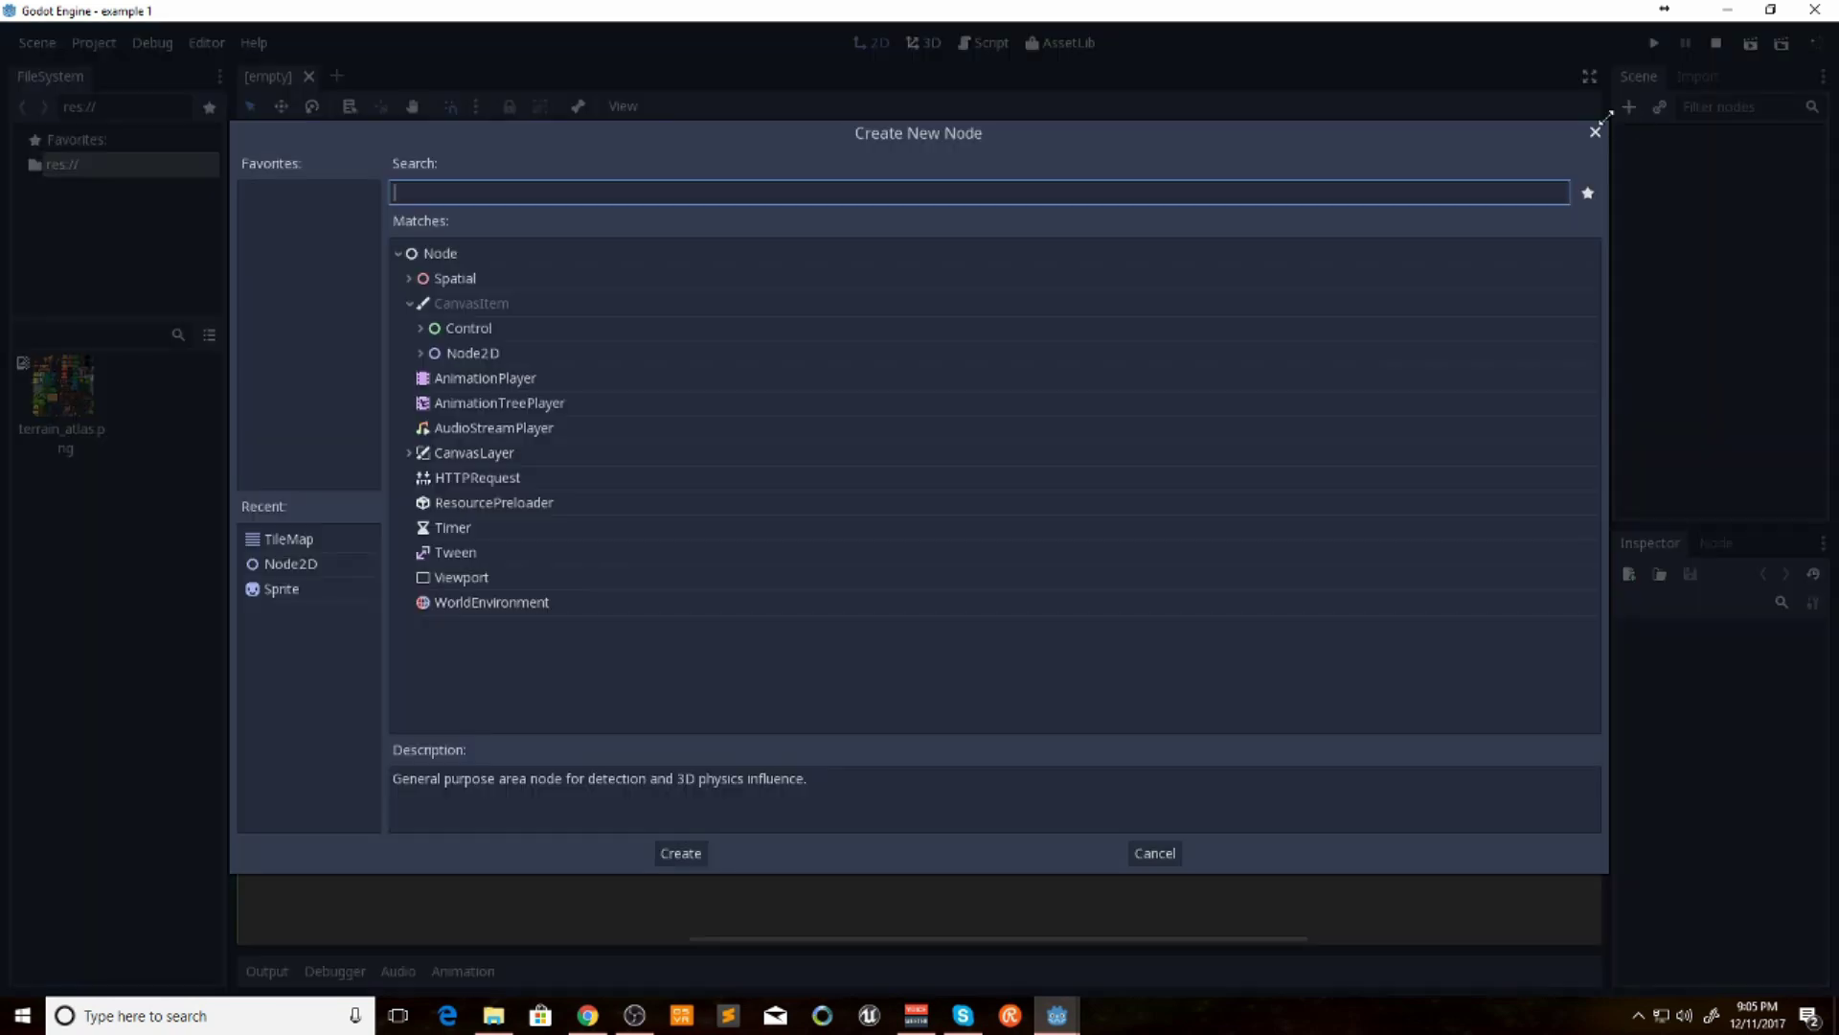
type("node")
key("Return")
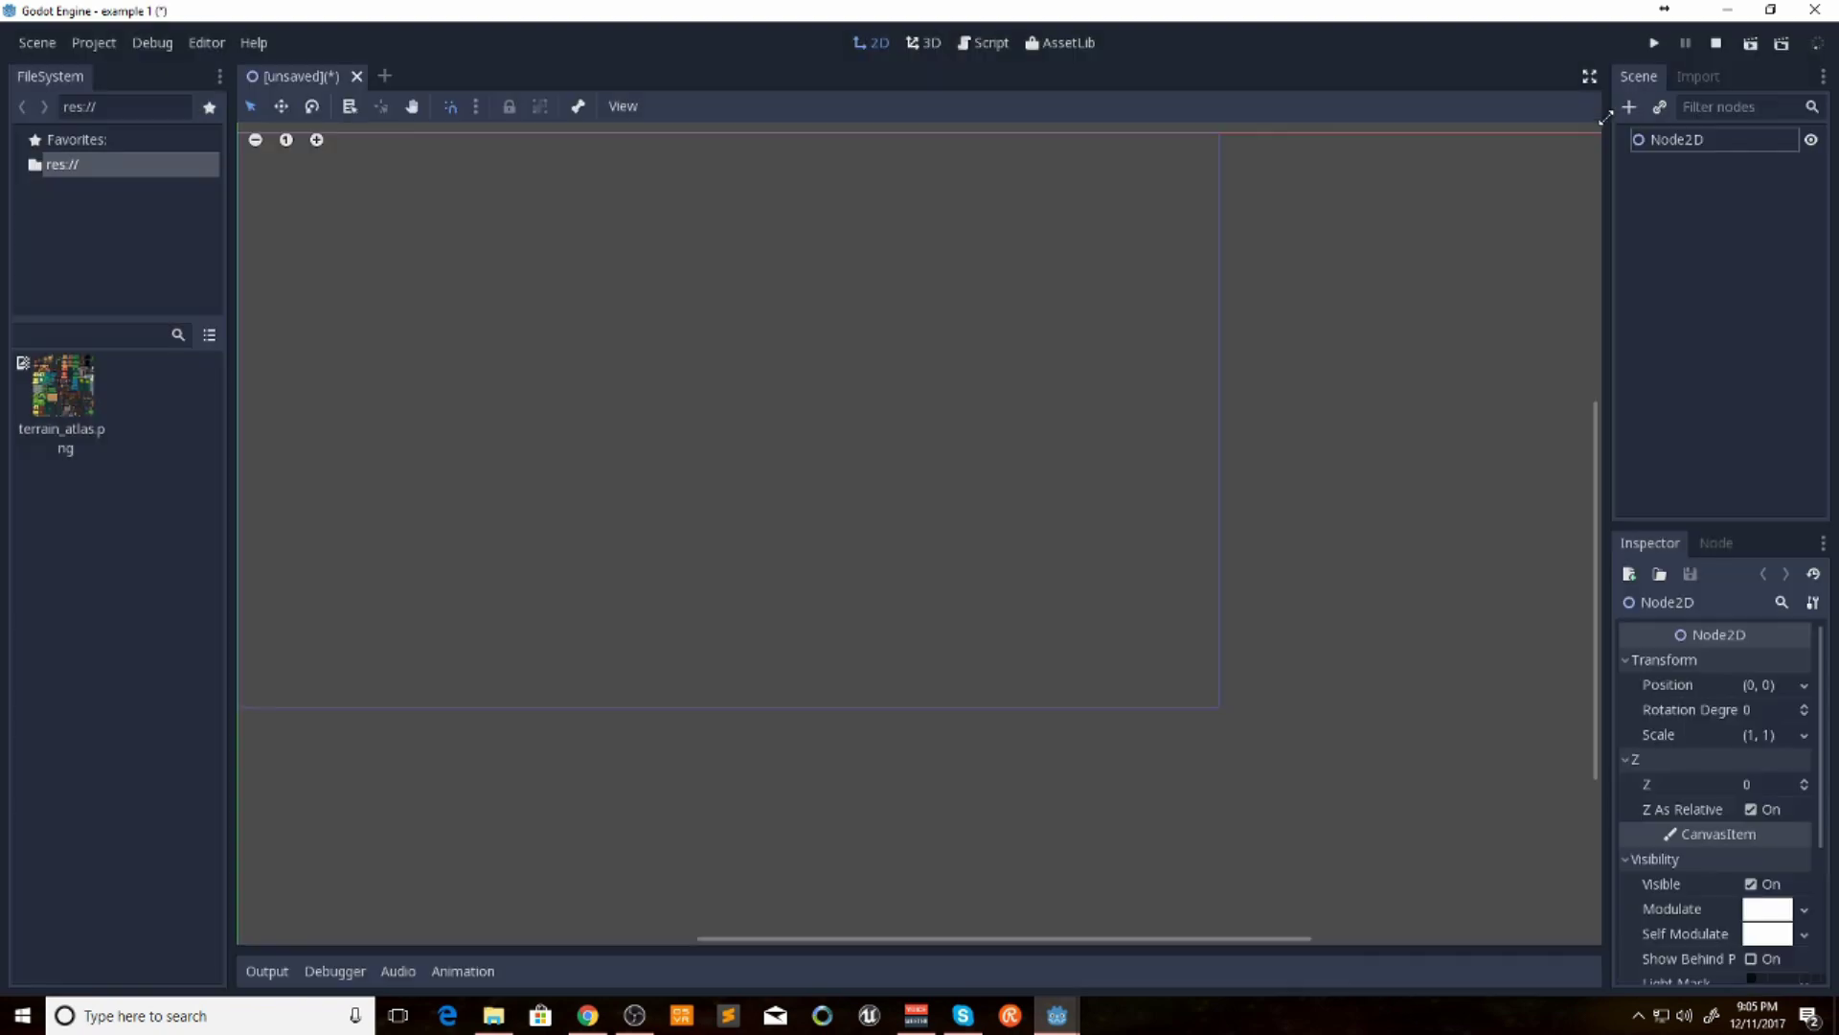
left_click(1701, 142)
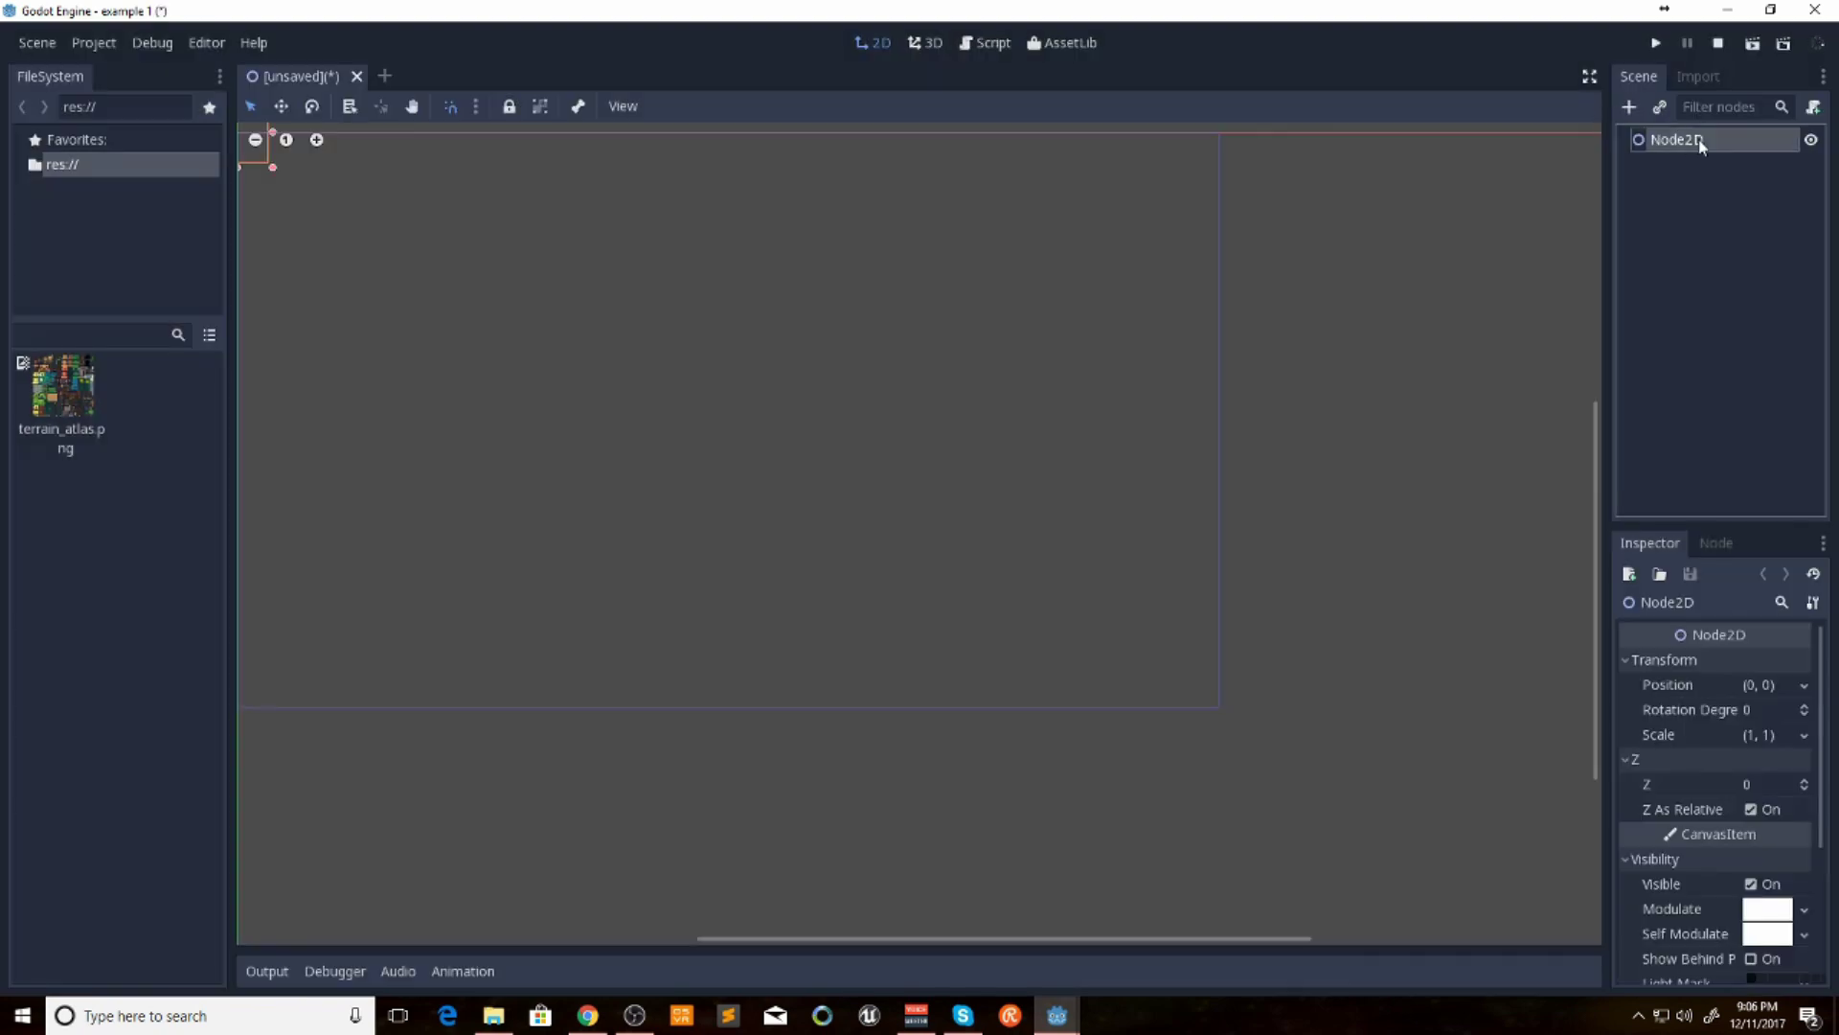
left_click(1629, 107)
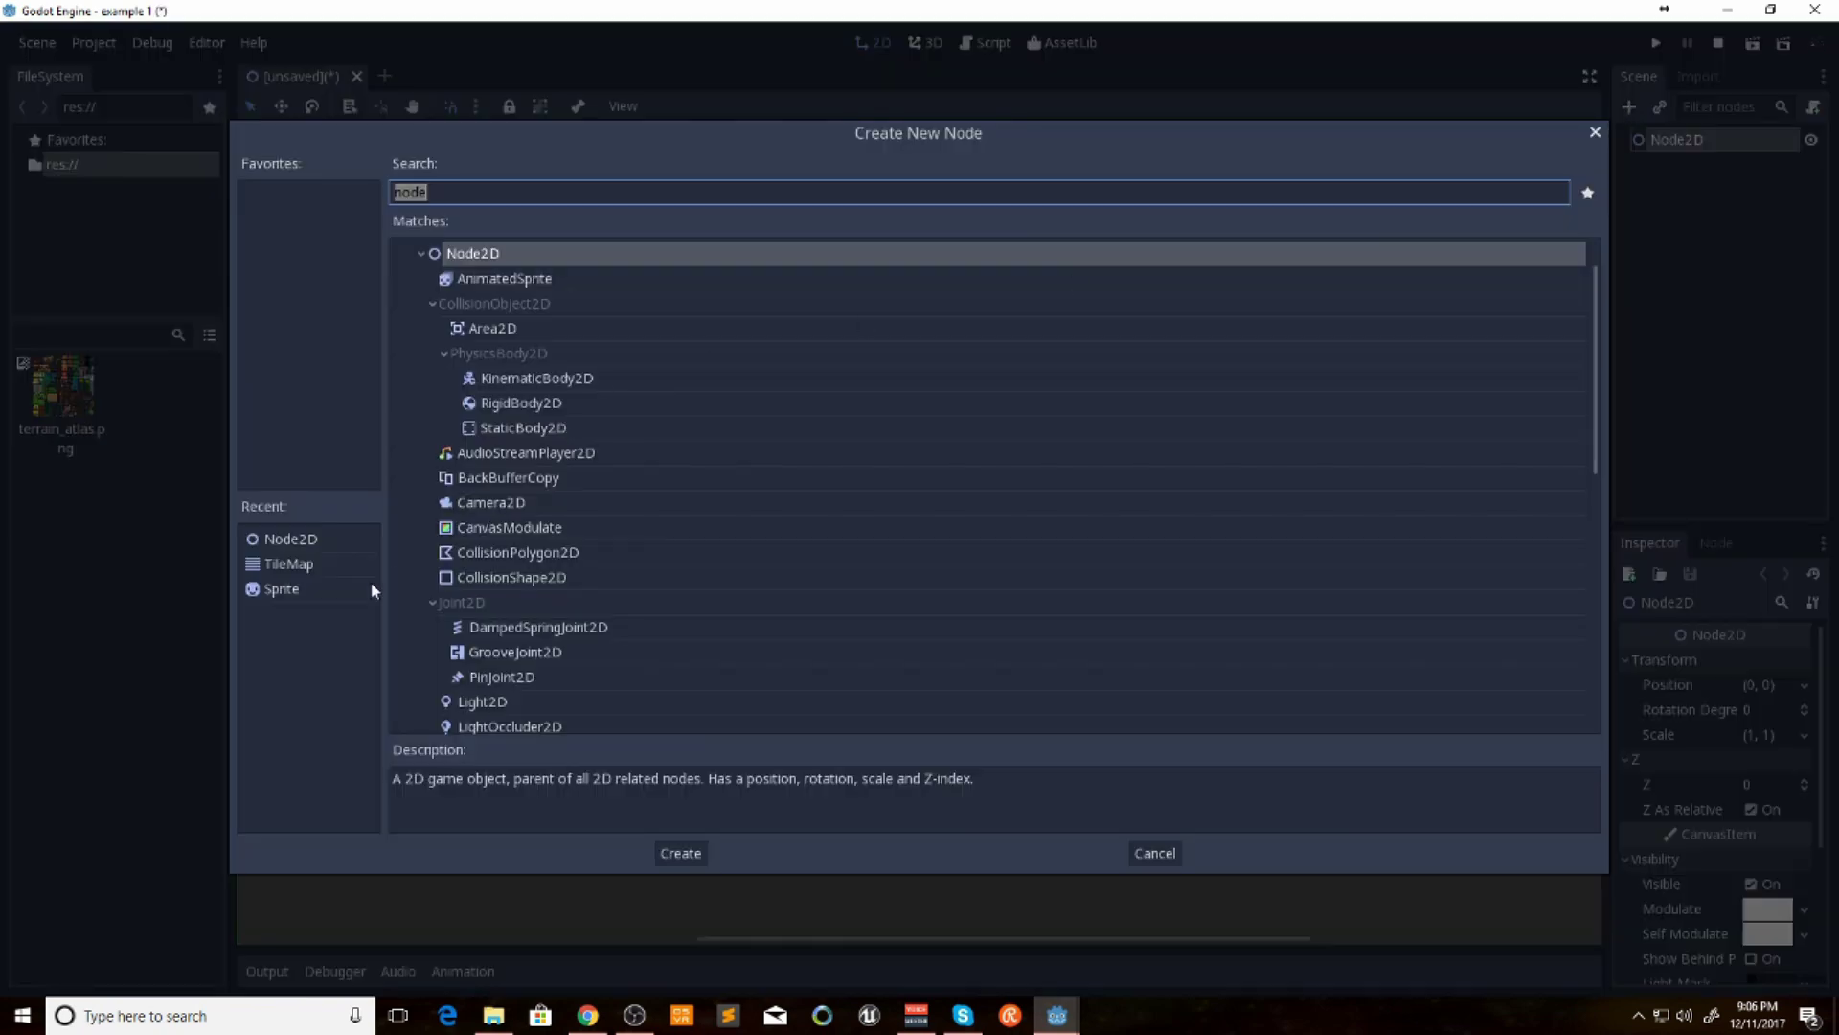
double_click(313, 592)
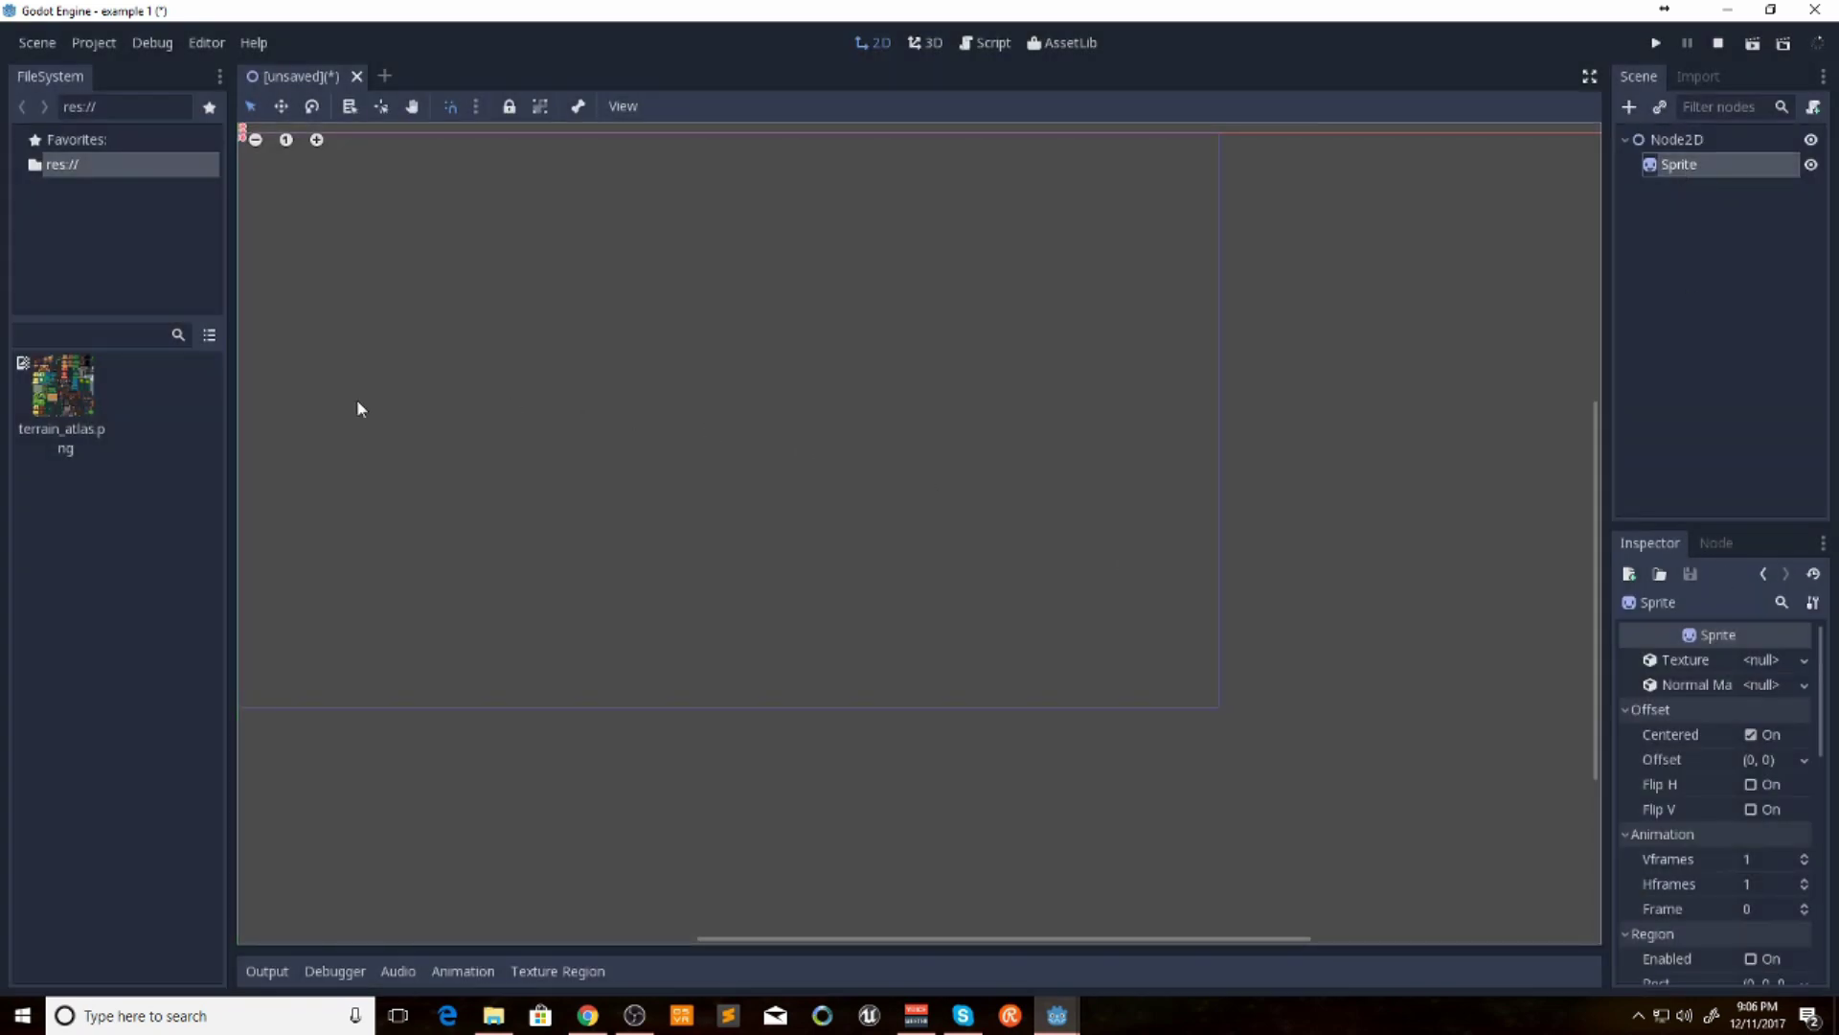
Assign terrain_atlas.png as the Sprite's texture and enable its region
left_click_drag(61, 389, 1763, 664)
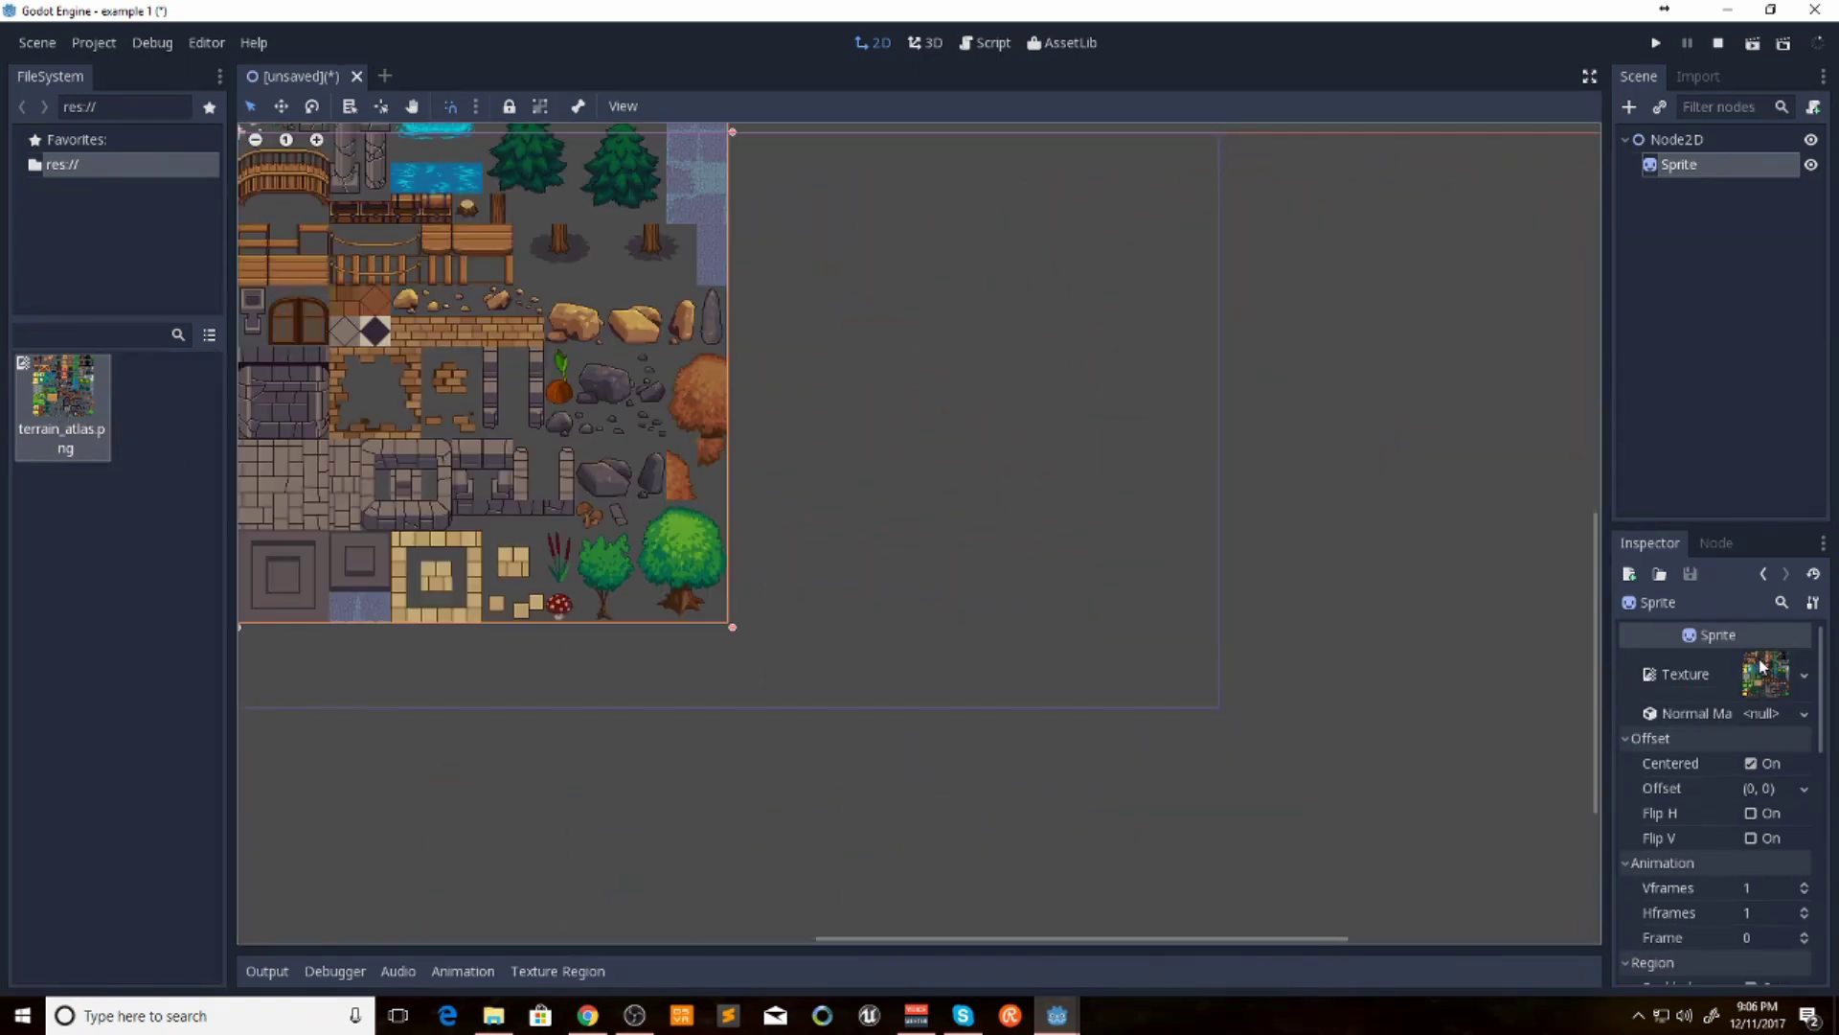
scroll(1732, 839, "down", 3)
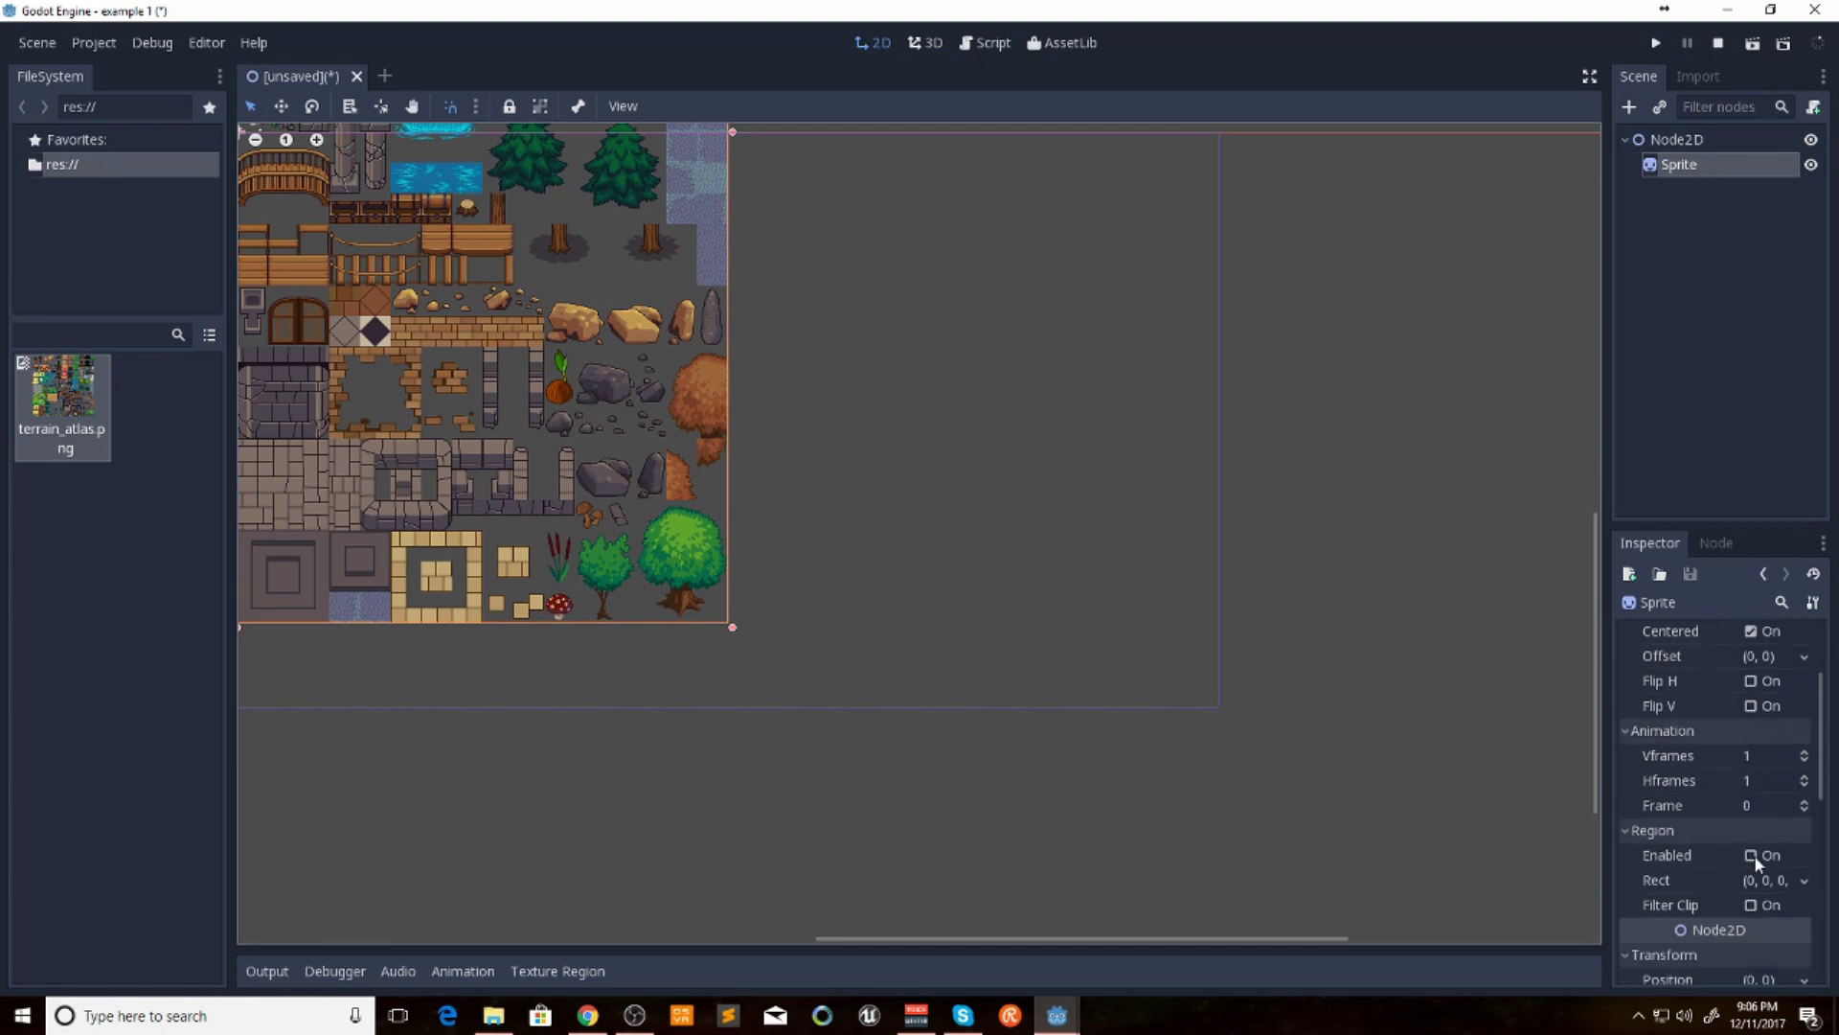
left_click(1752, 855)
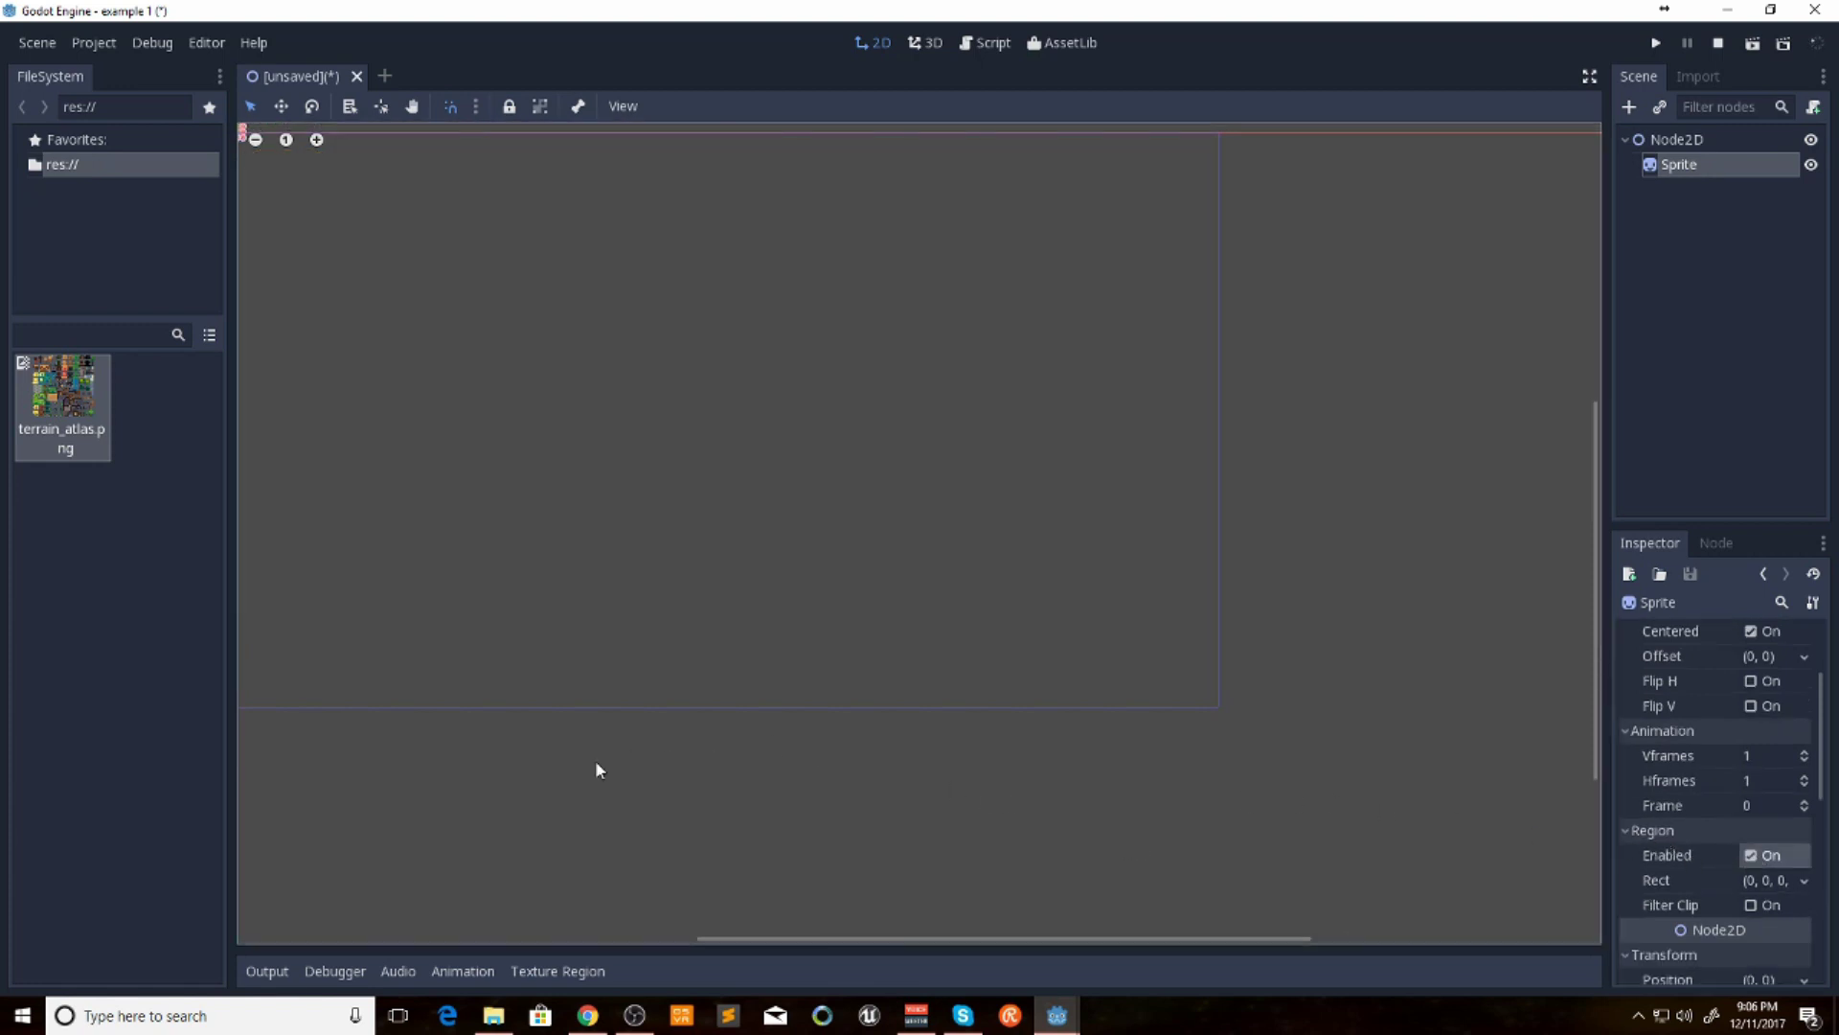
Open the Sprite's texture region in an enlarged editor and set Grid Snap with a 32 × 32 px step
left_click(542, 970)
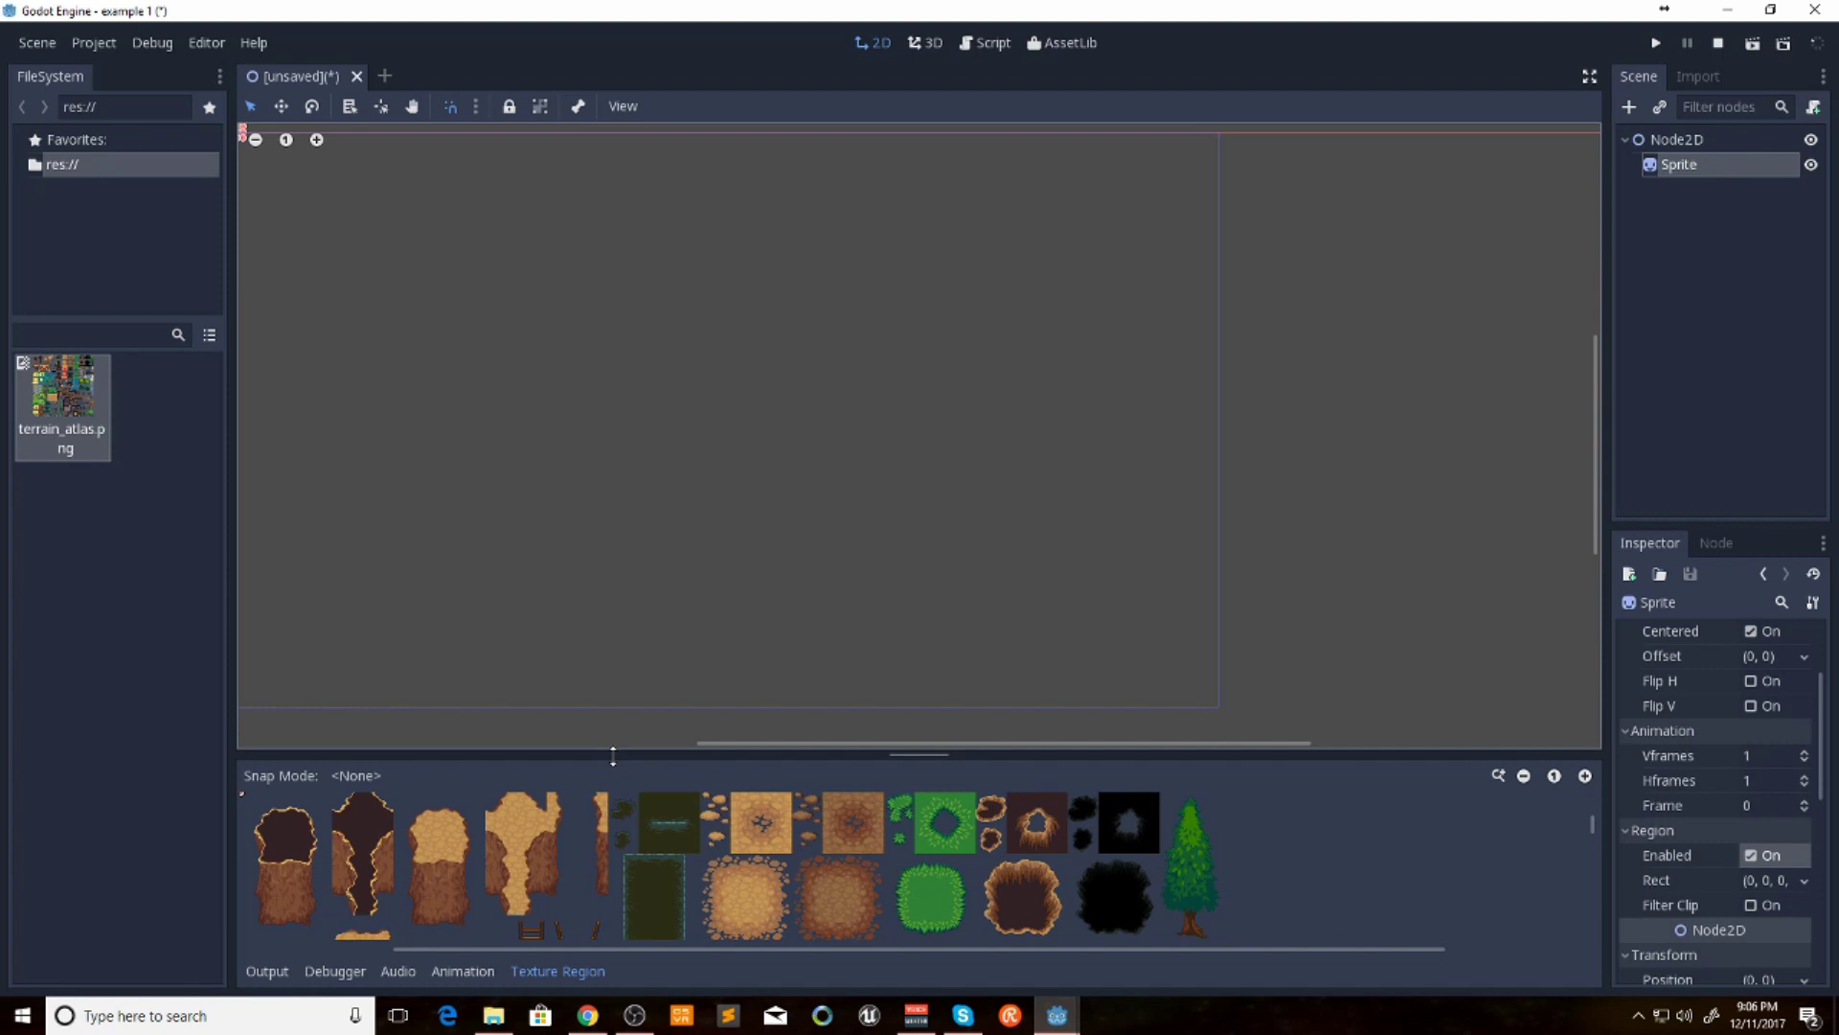
left_click_drag(615, 756, 643, 410)
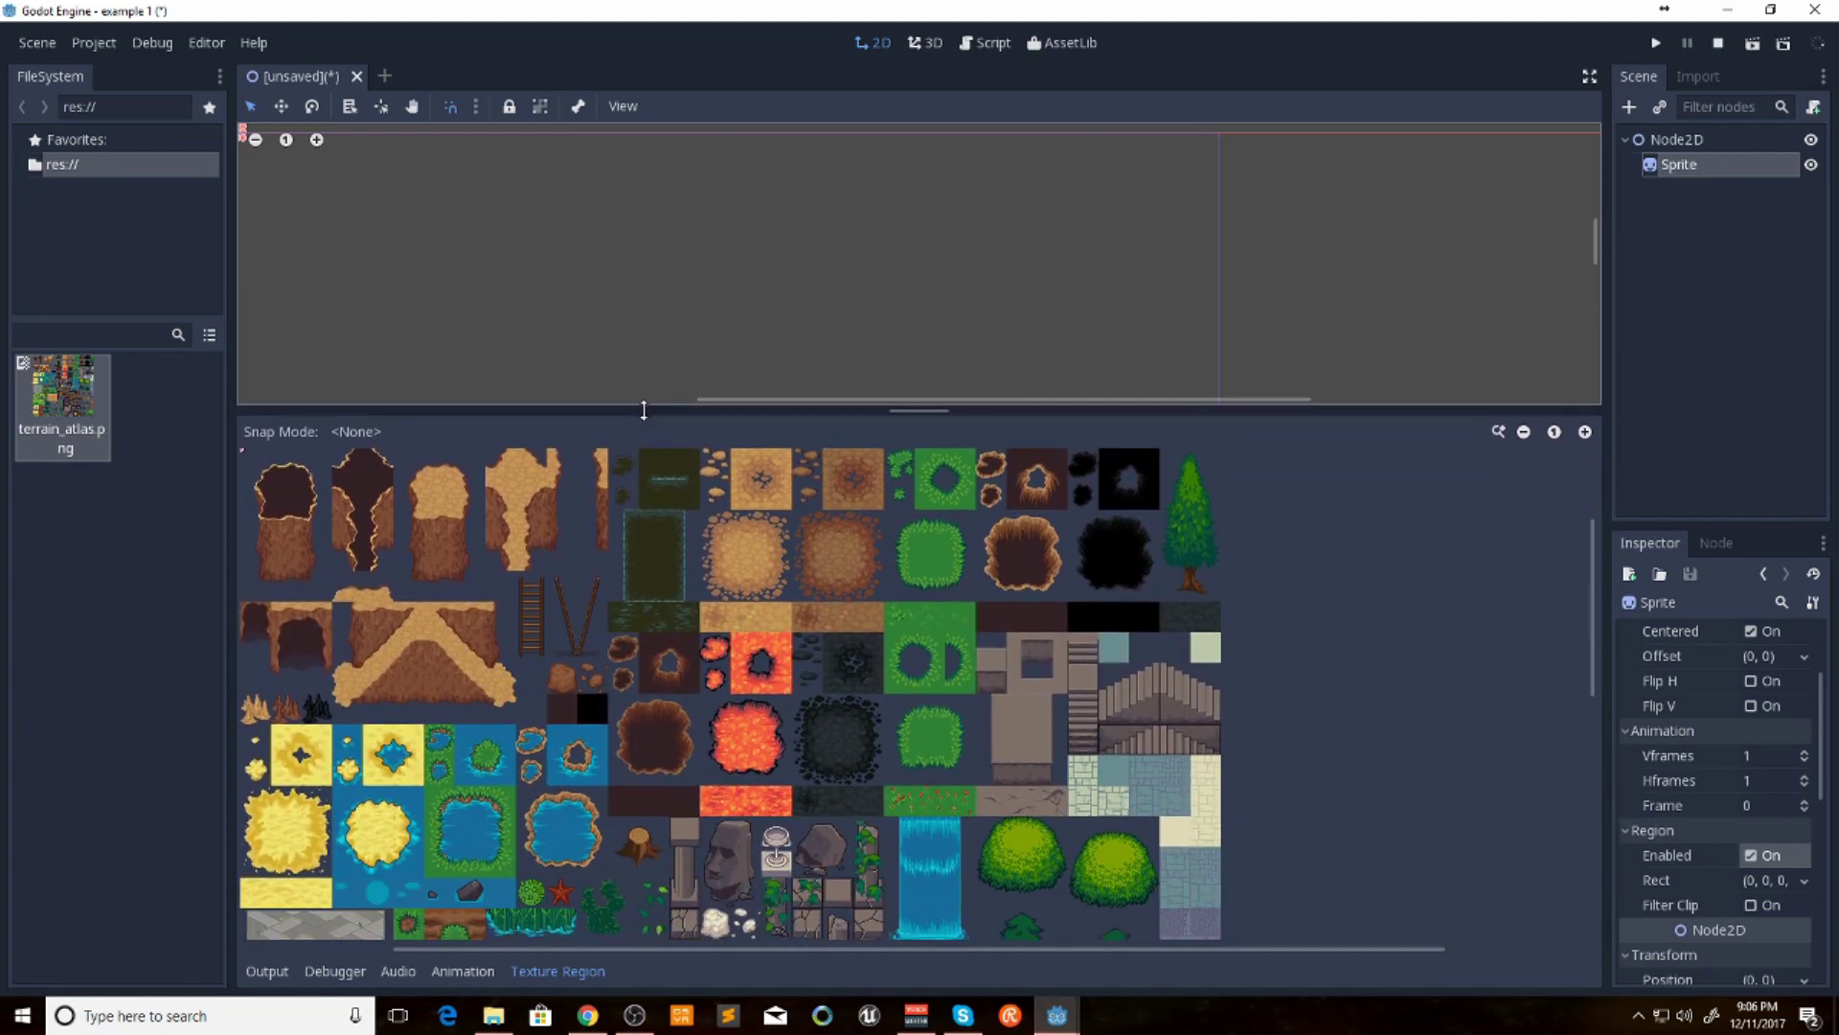
left_click(356, 433)
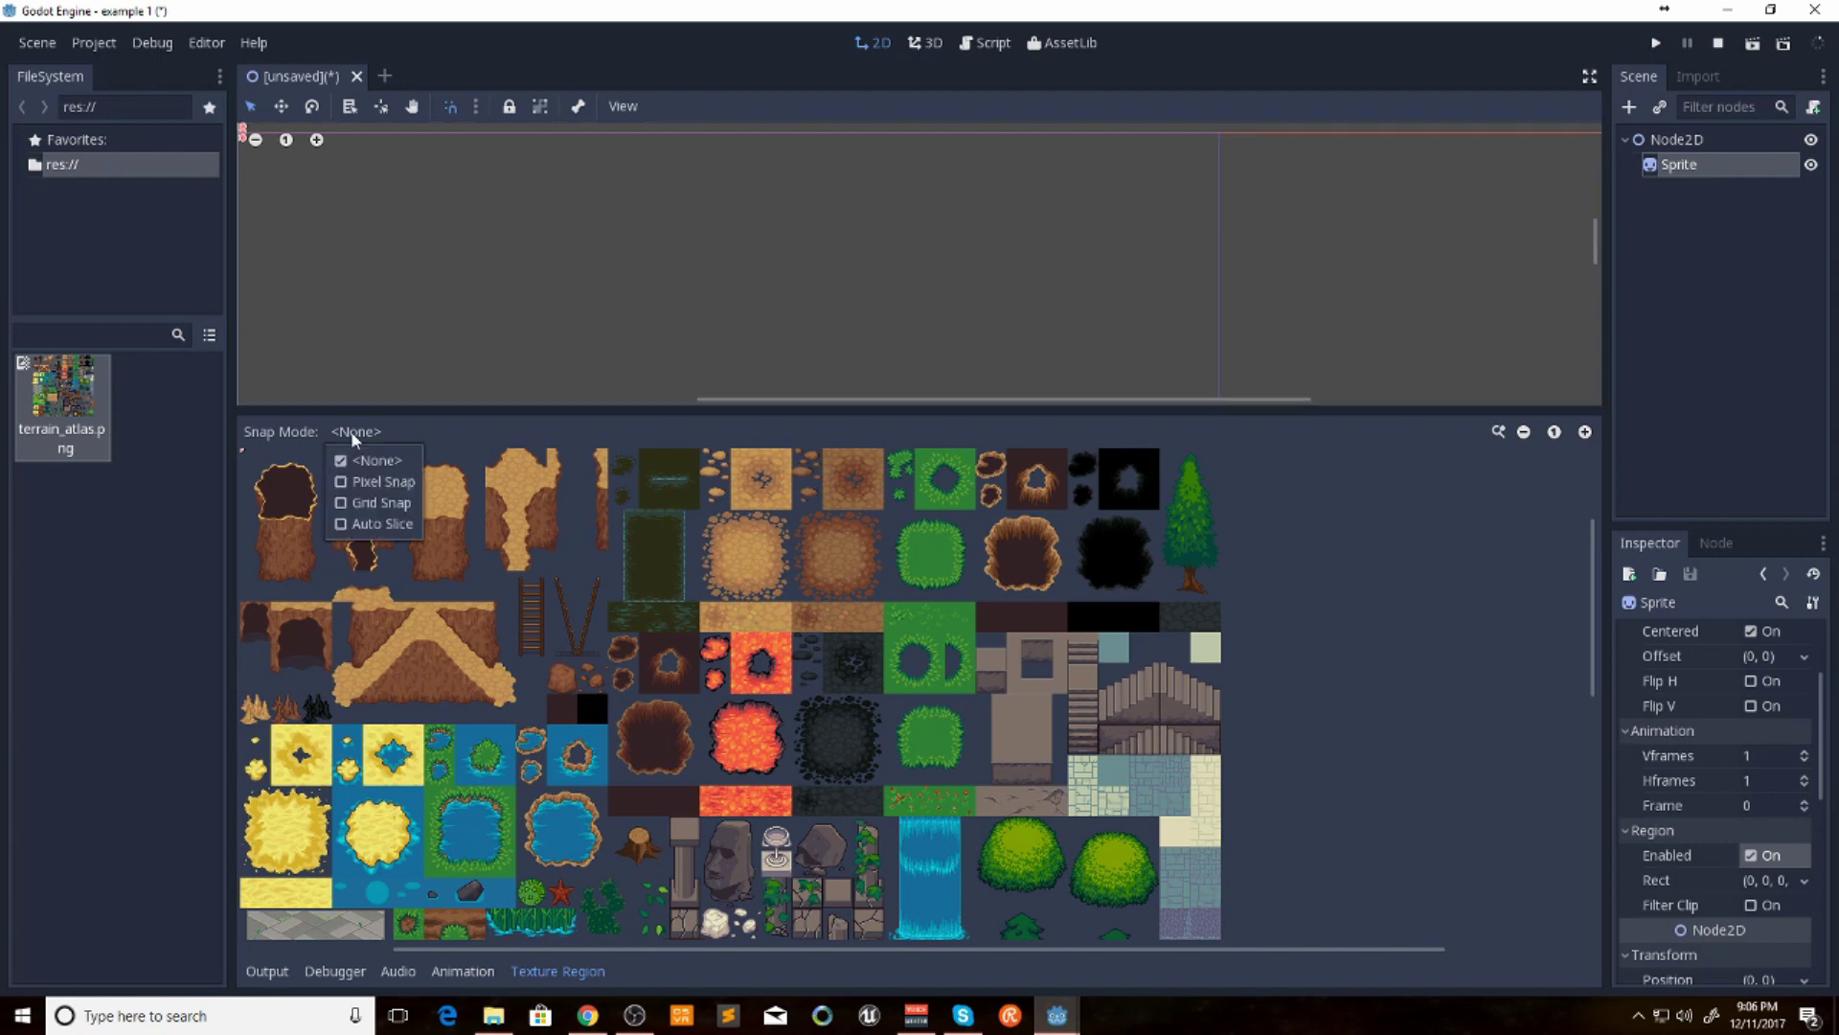
left_click(360, 502)
left_click(681, 431)
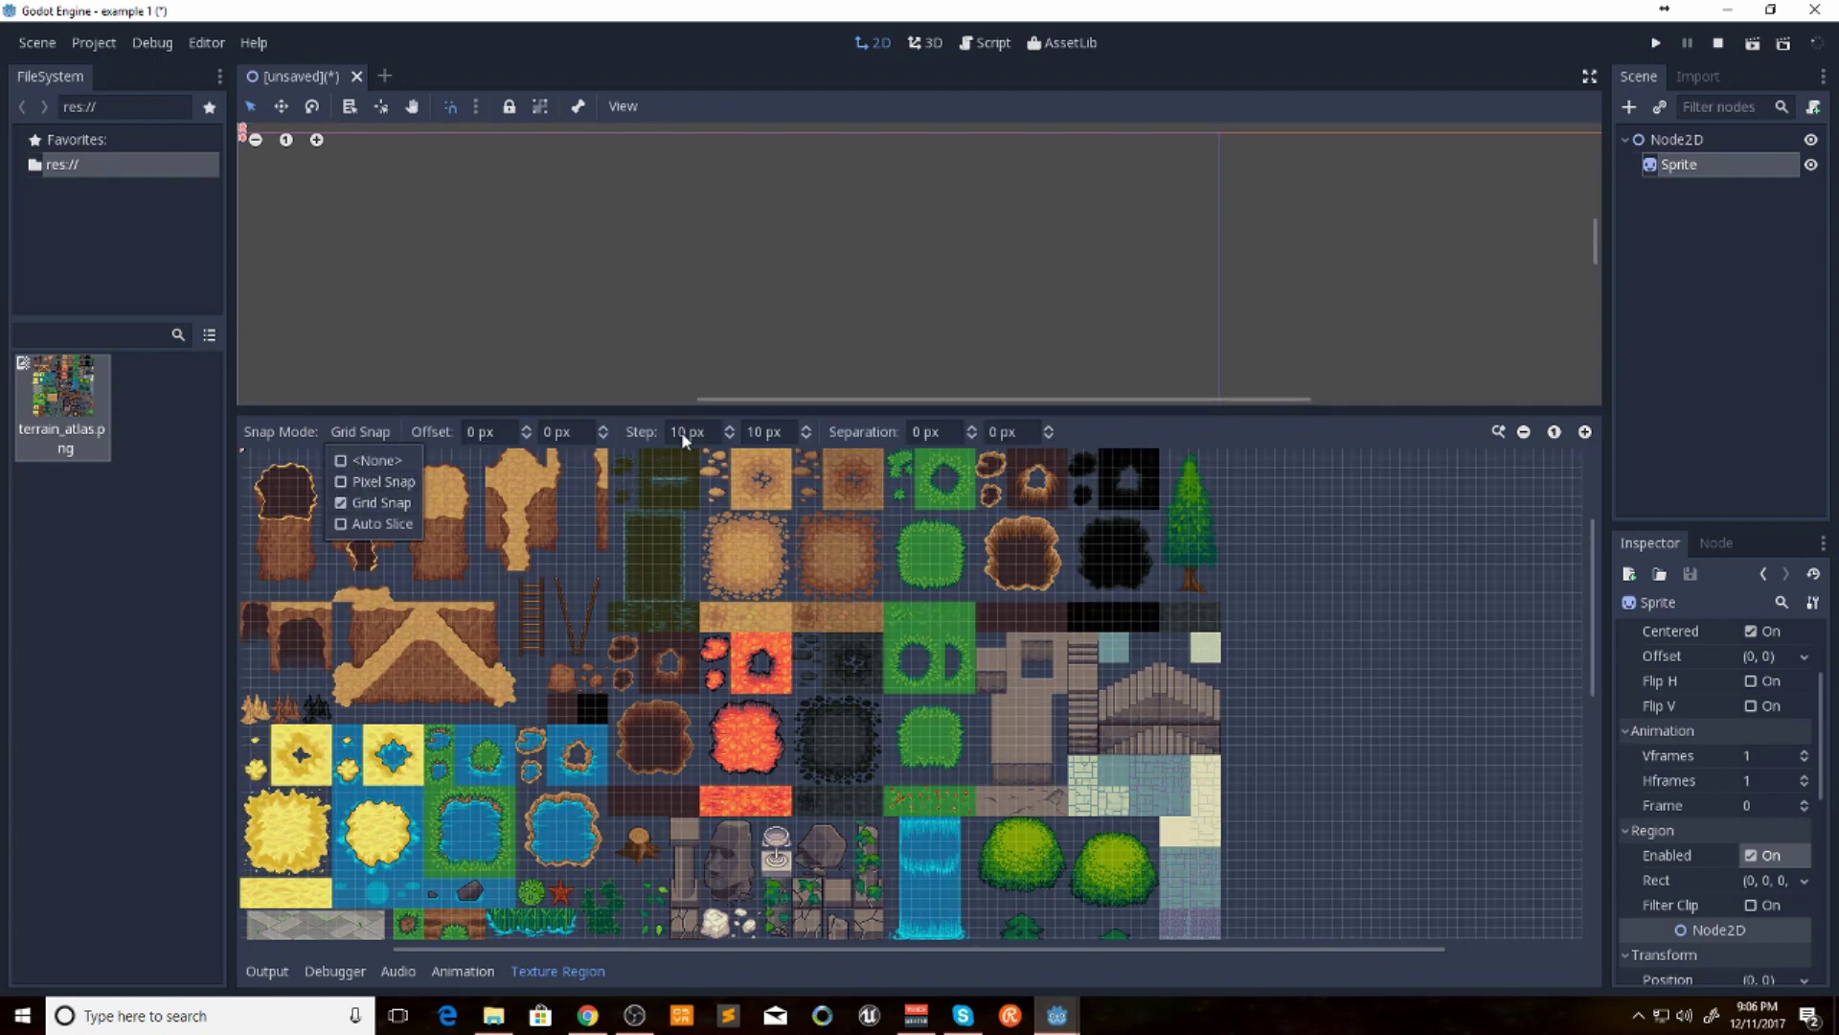
type("32")
key("Tab")
type("32")
key("Return")
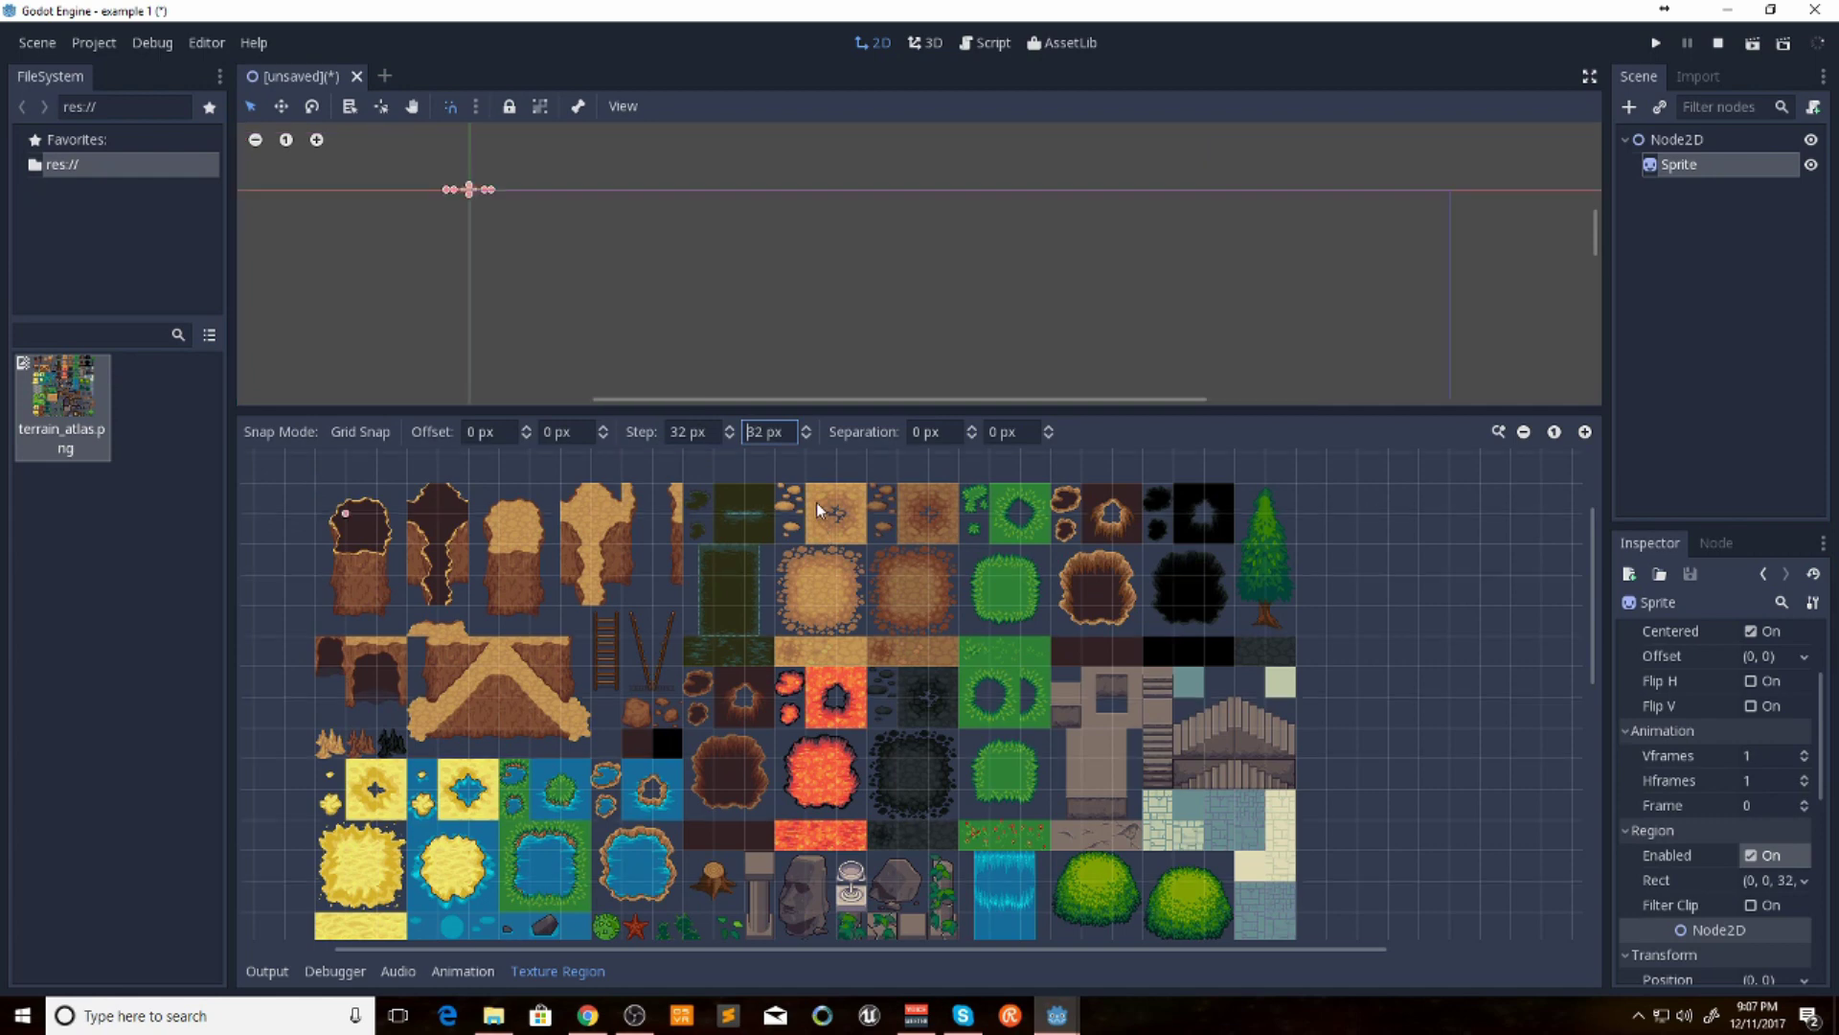
Set the Sprite's region to the sand block's upper-left tile, then duplicate it and give the copy the upper-right tile
left_click(815, 498)
left_click_drag(811, 493, 829, 510)
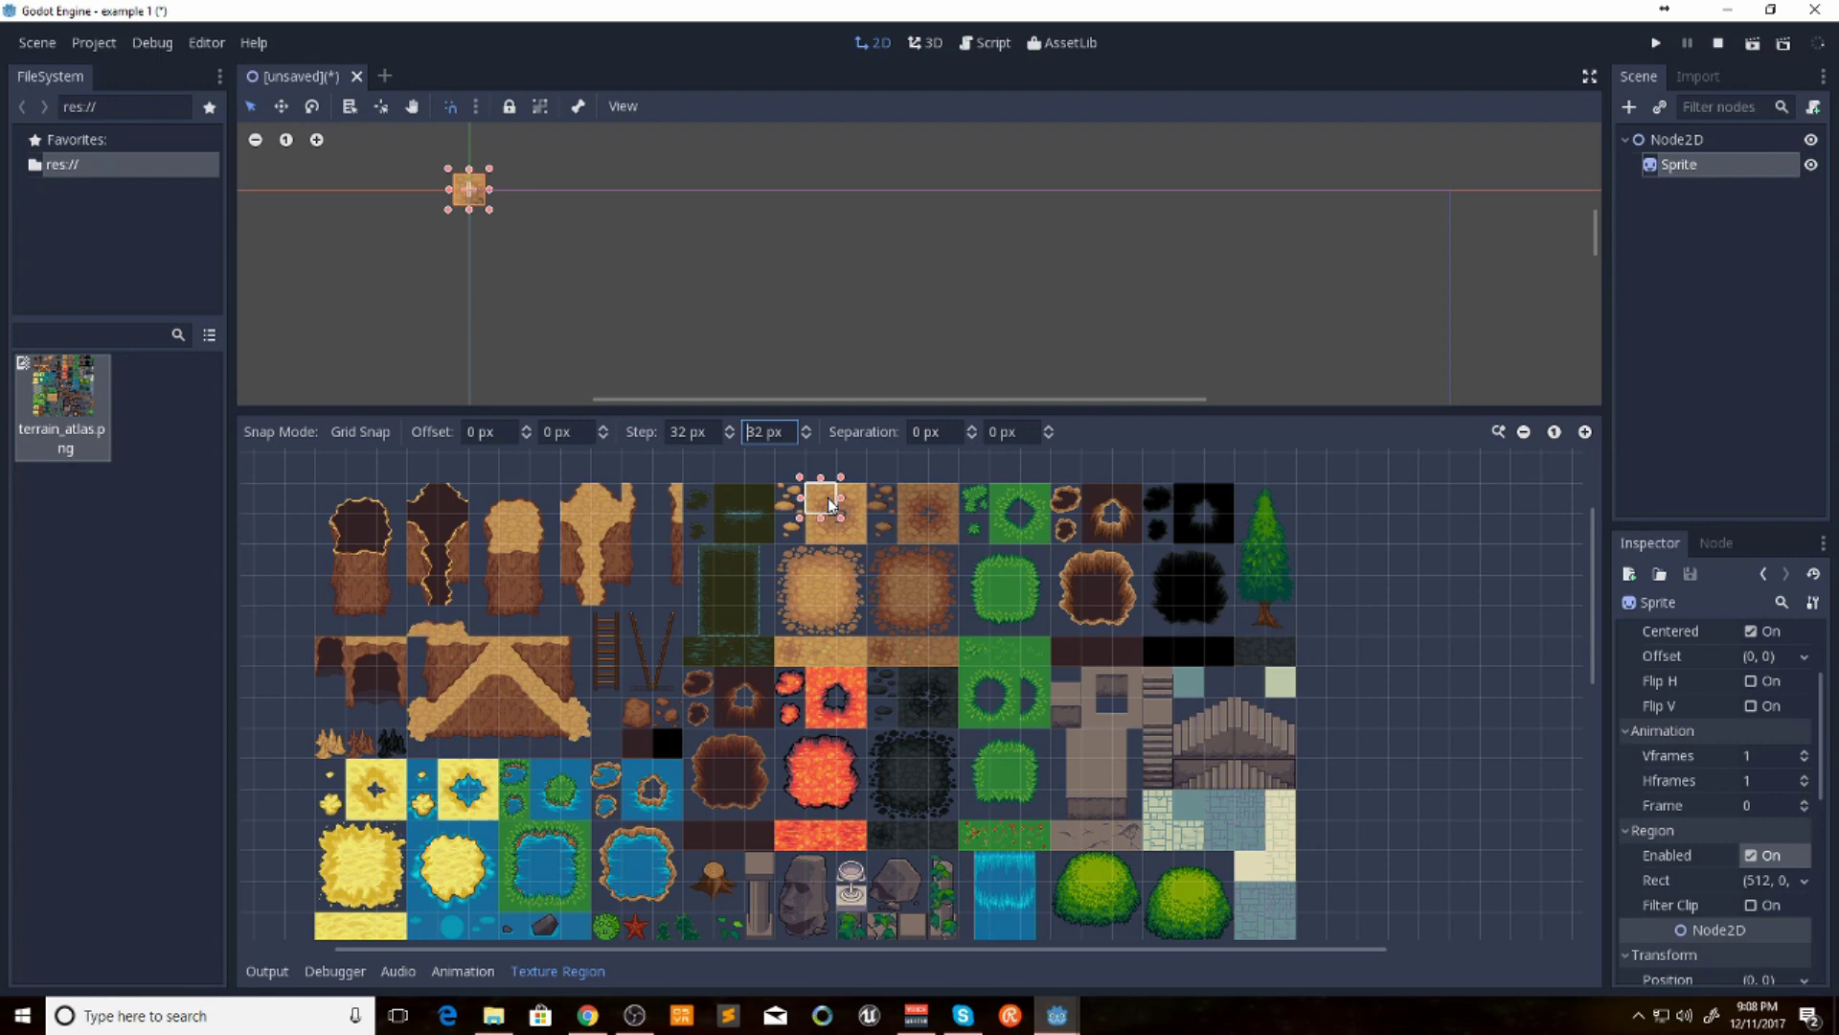
key("ctrl+d")
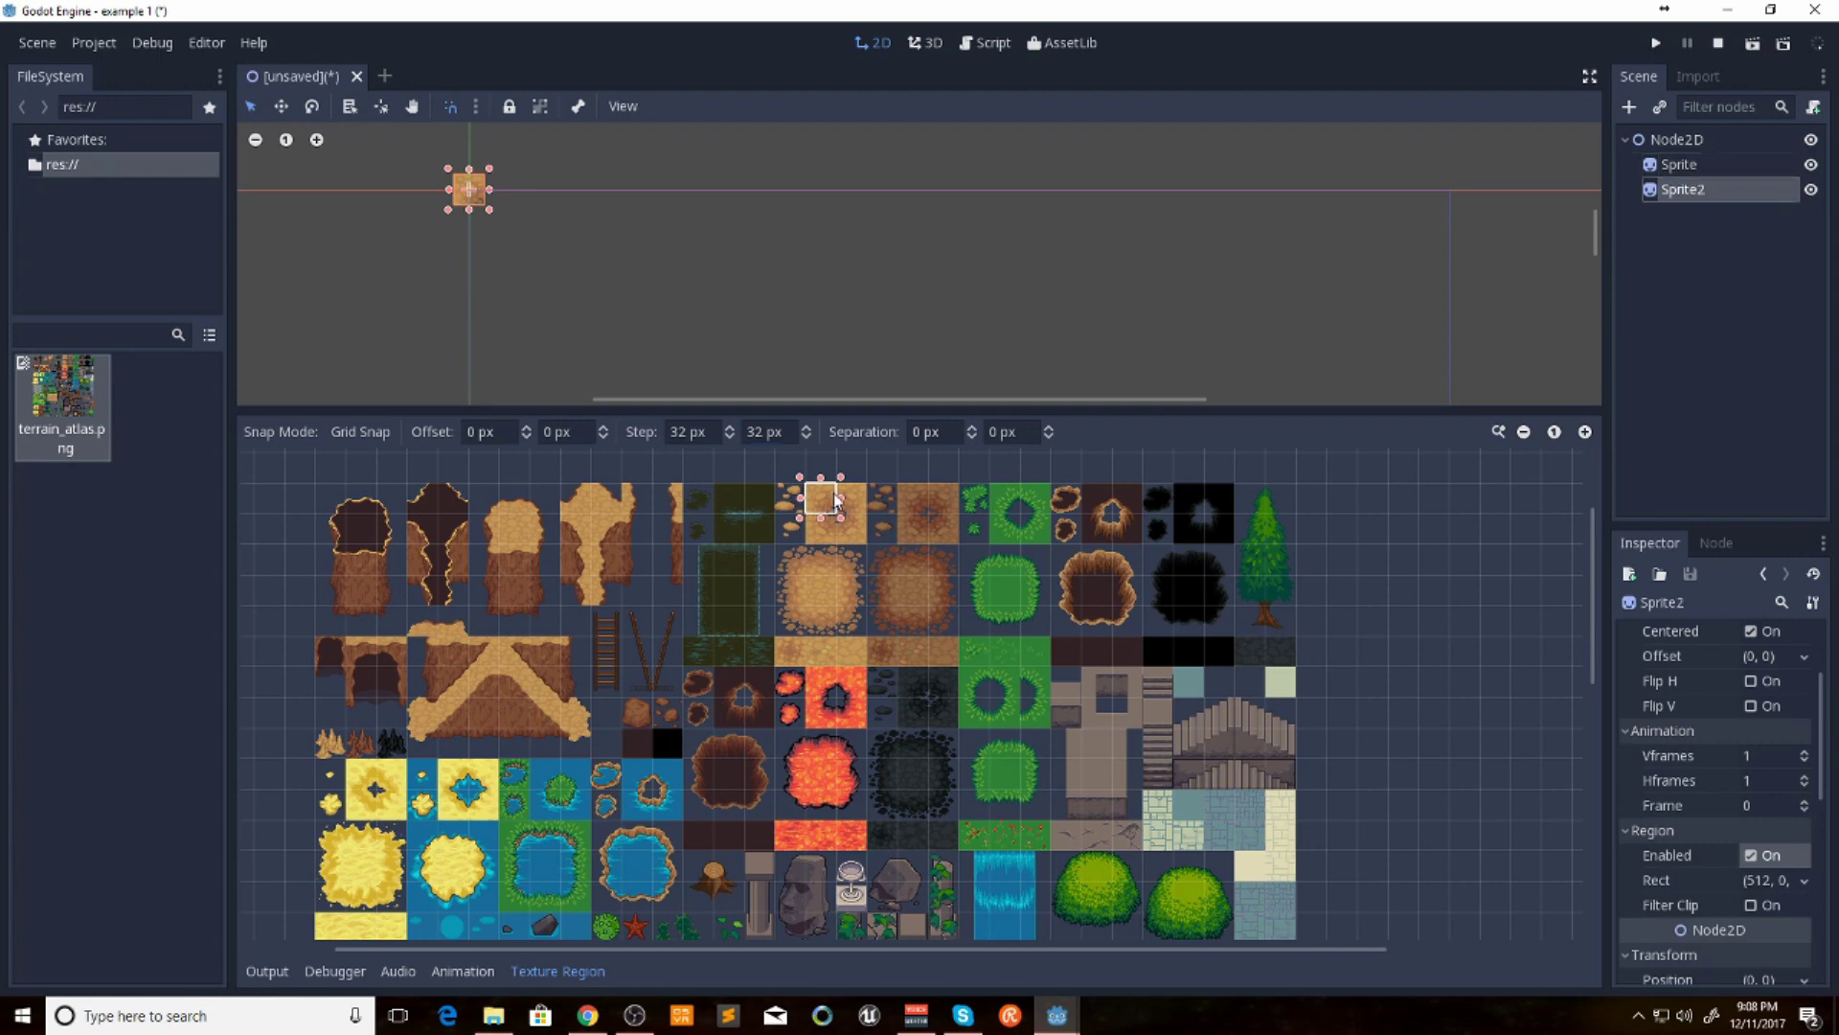
left_click_drag(848, 499, 860, 509)
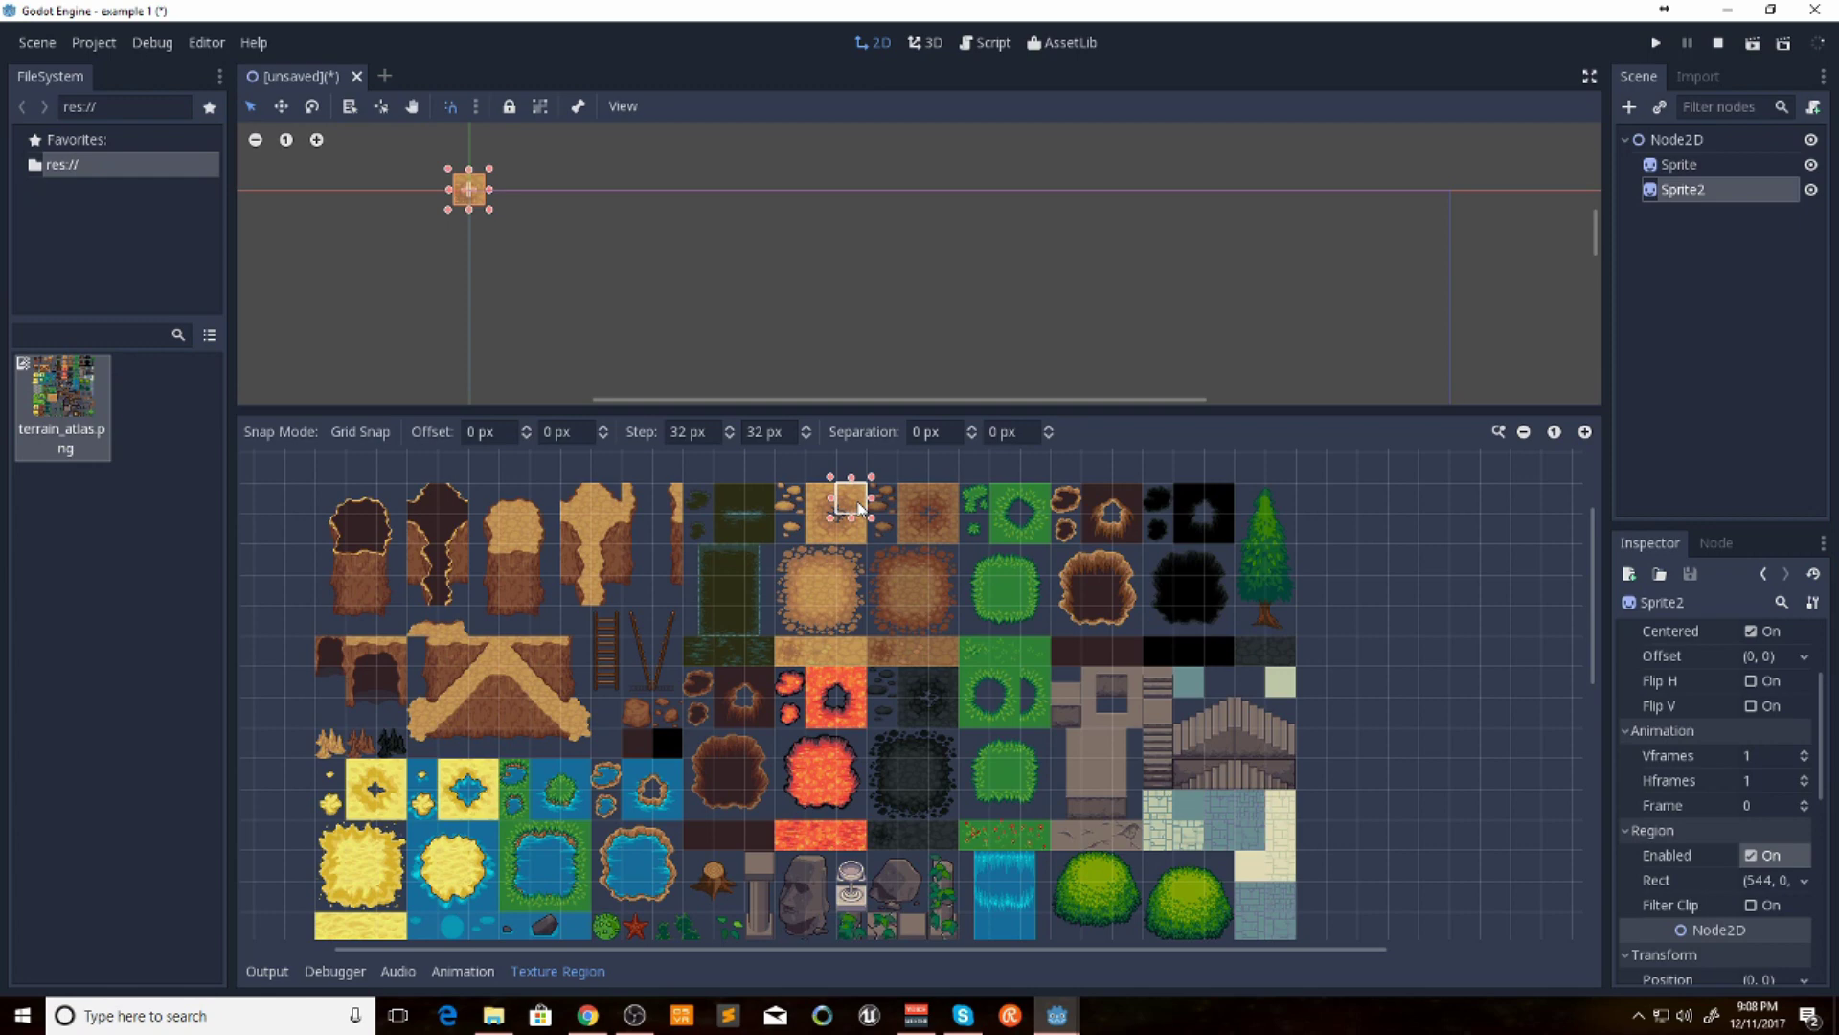
Duplicate the sprite for the sand block's two lower tiles and make one more copy for the next tile
key("ctrl+d")
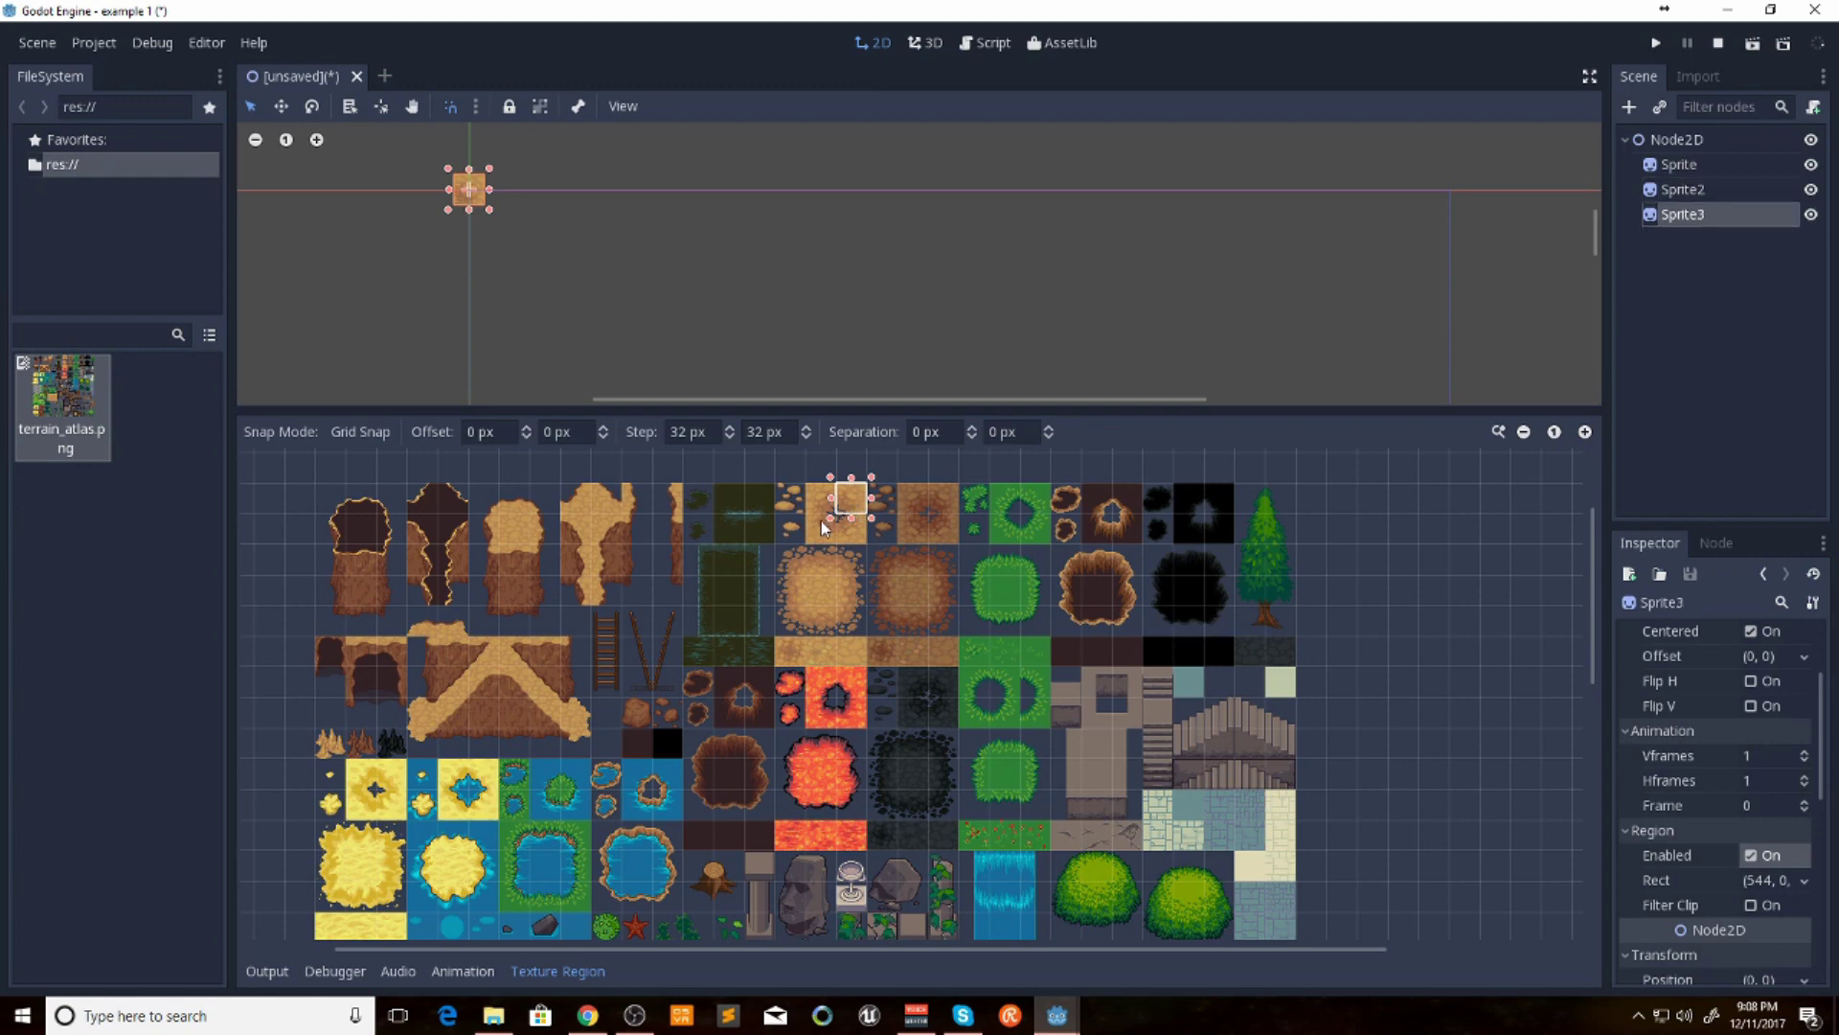
left_click_drag(822, 525, 860, 542)
key("ctrl+d")
key("ctrl+d")
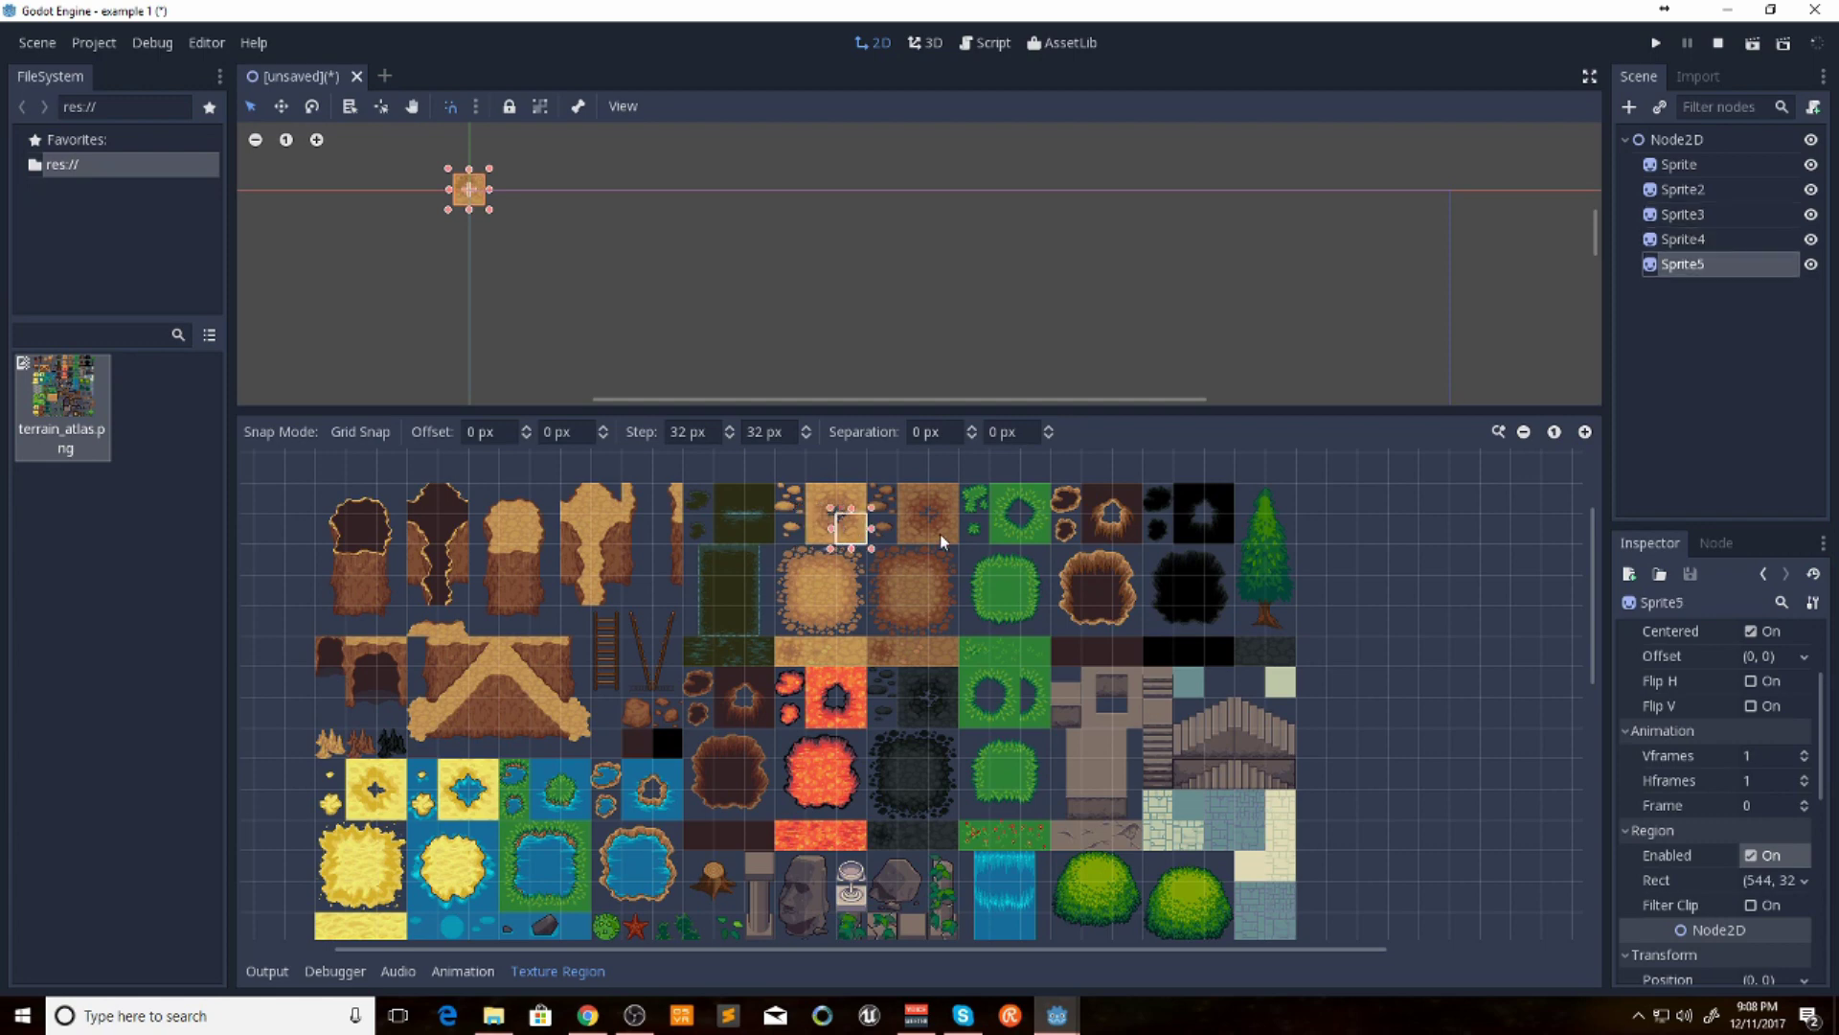
Set the newest sprite's region to a tile of the green grass block and duplicate it four times for the block's other tiles
left_click_drag(987, 484, 1051, 542)
key("ctrl+d")
key("ctrl+d")
key("ctrl+d")
key("ctrl+d")
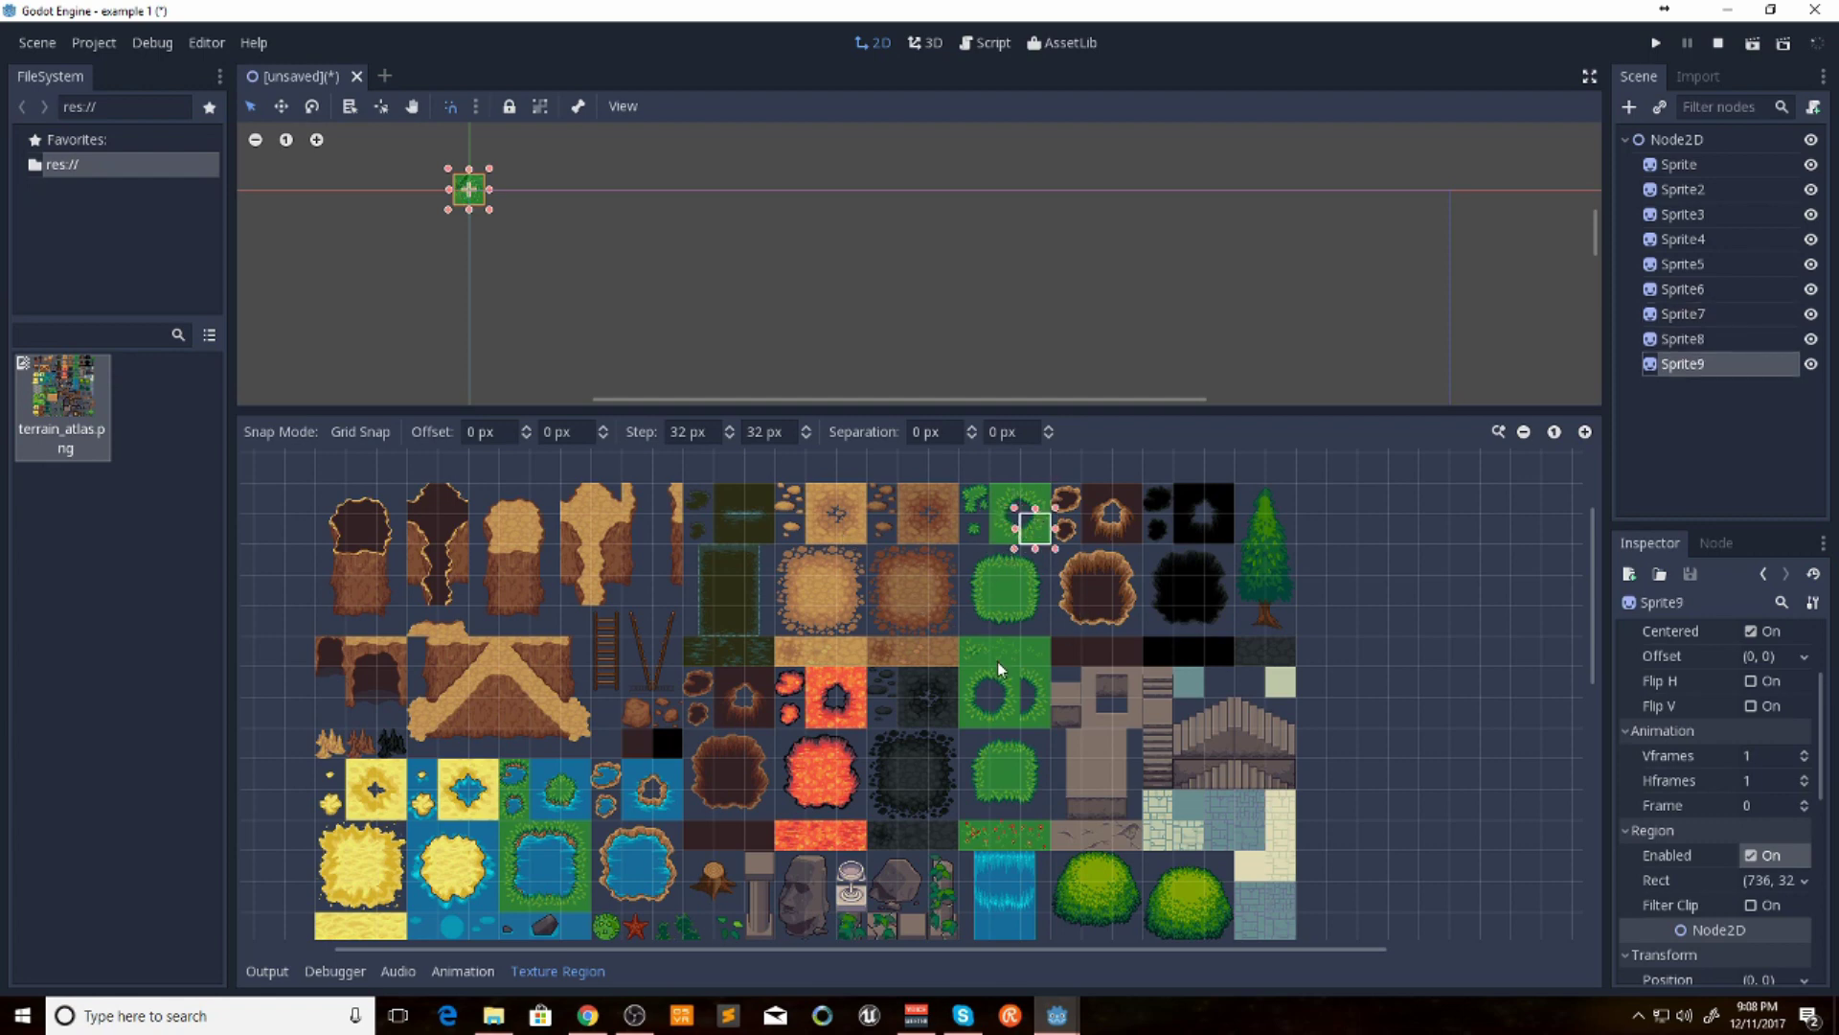
scroll(1338, 774, "down", 5)
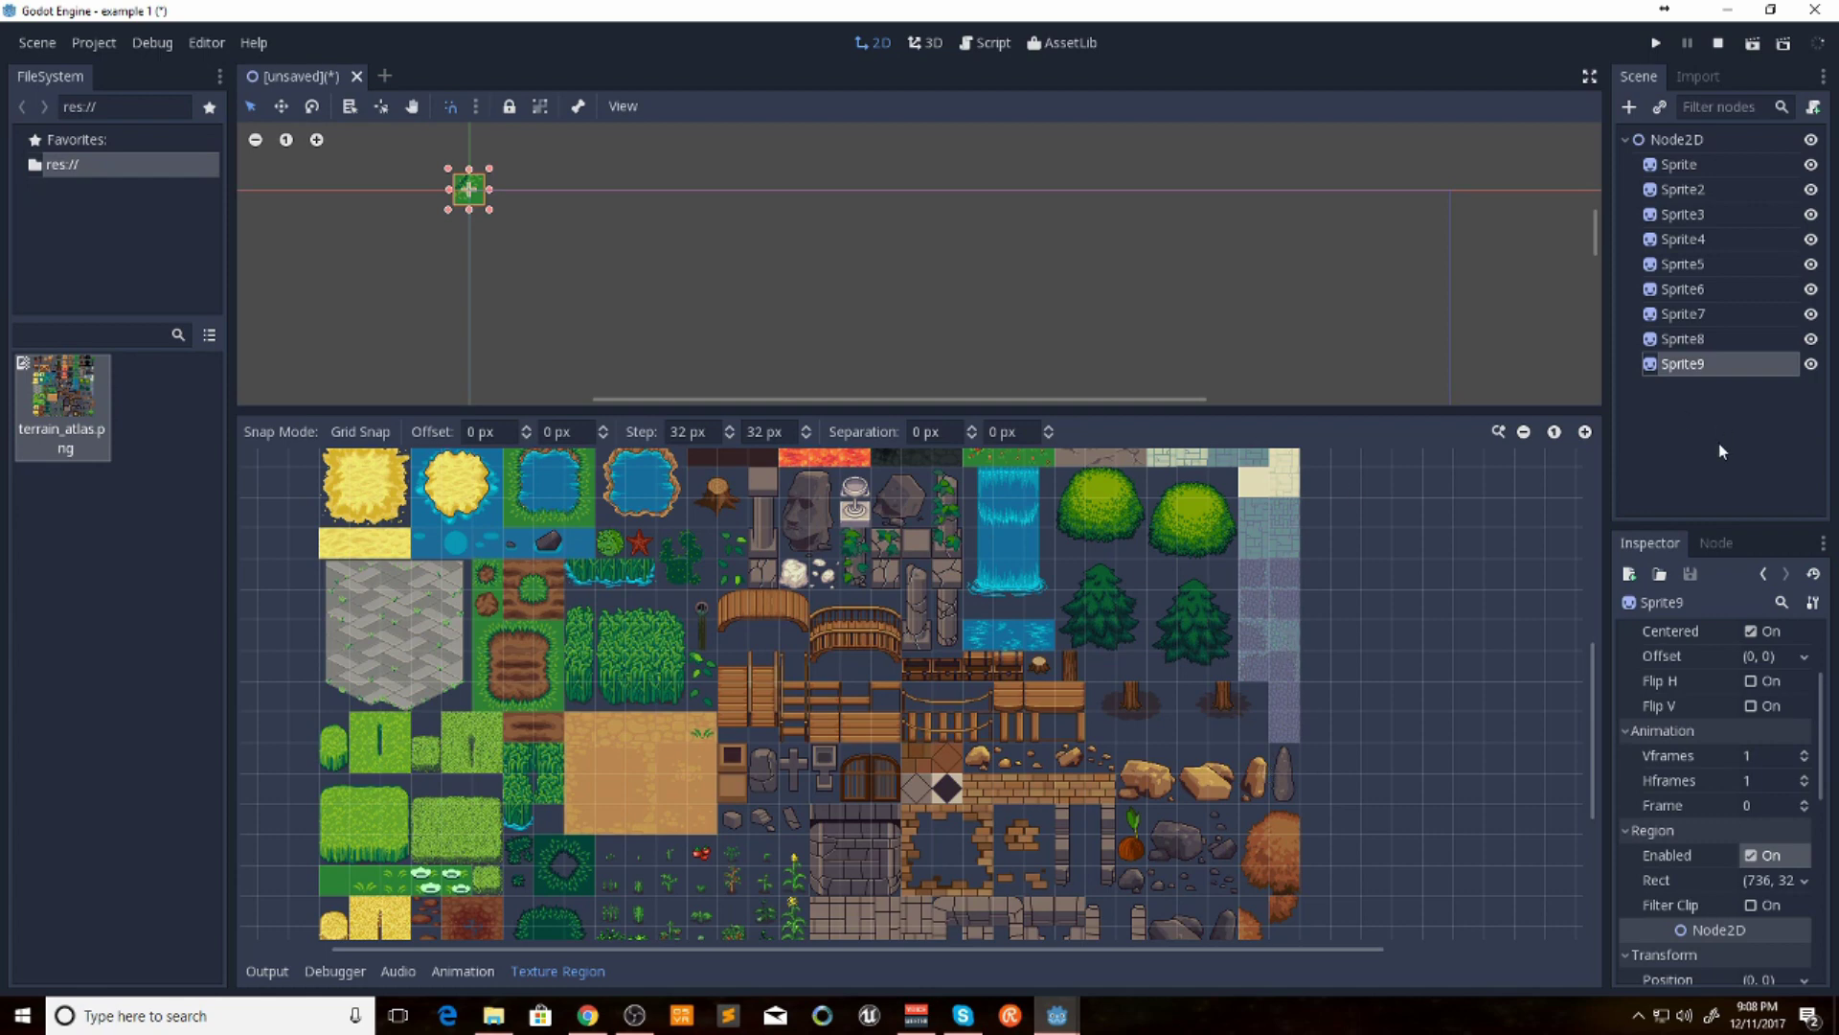
Select the Node2D root and save the scene as tileSheet.tscn in the project root
left_click(1678, 139)
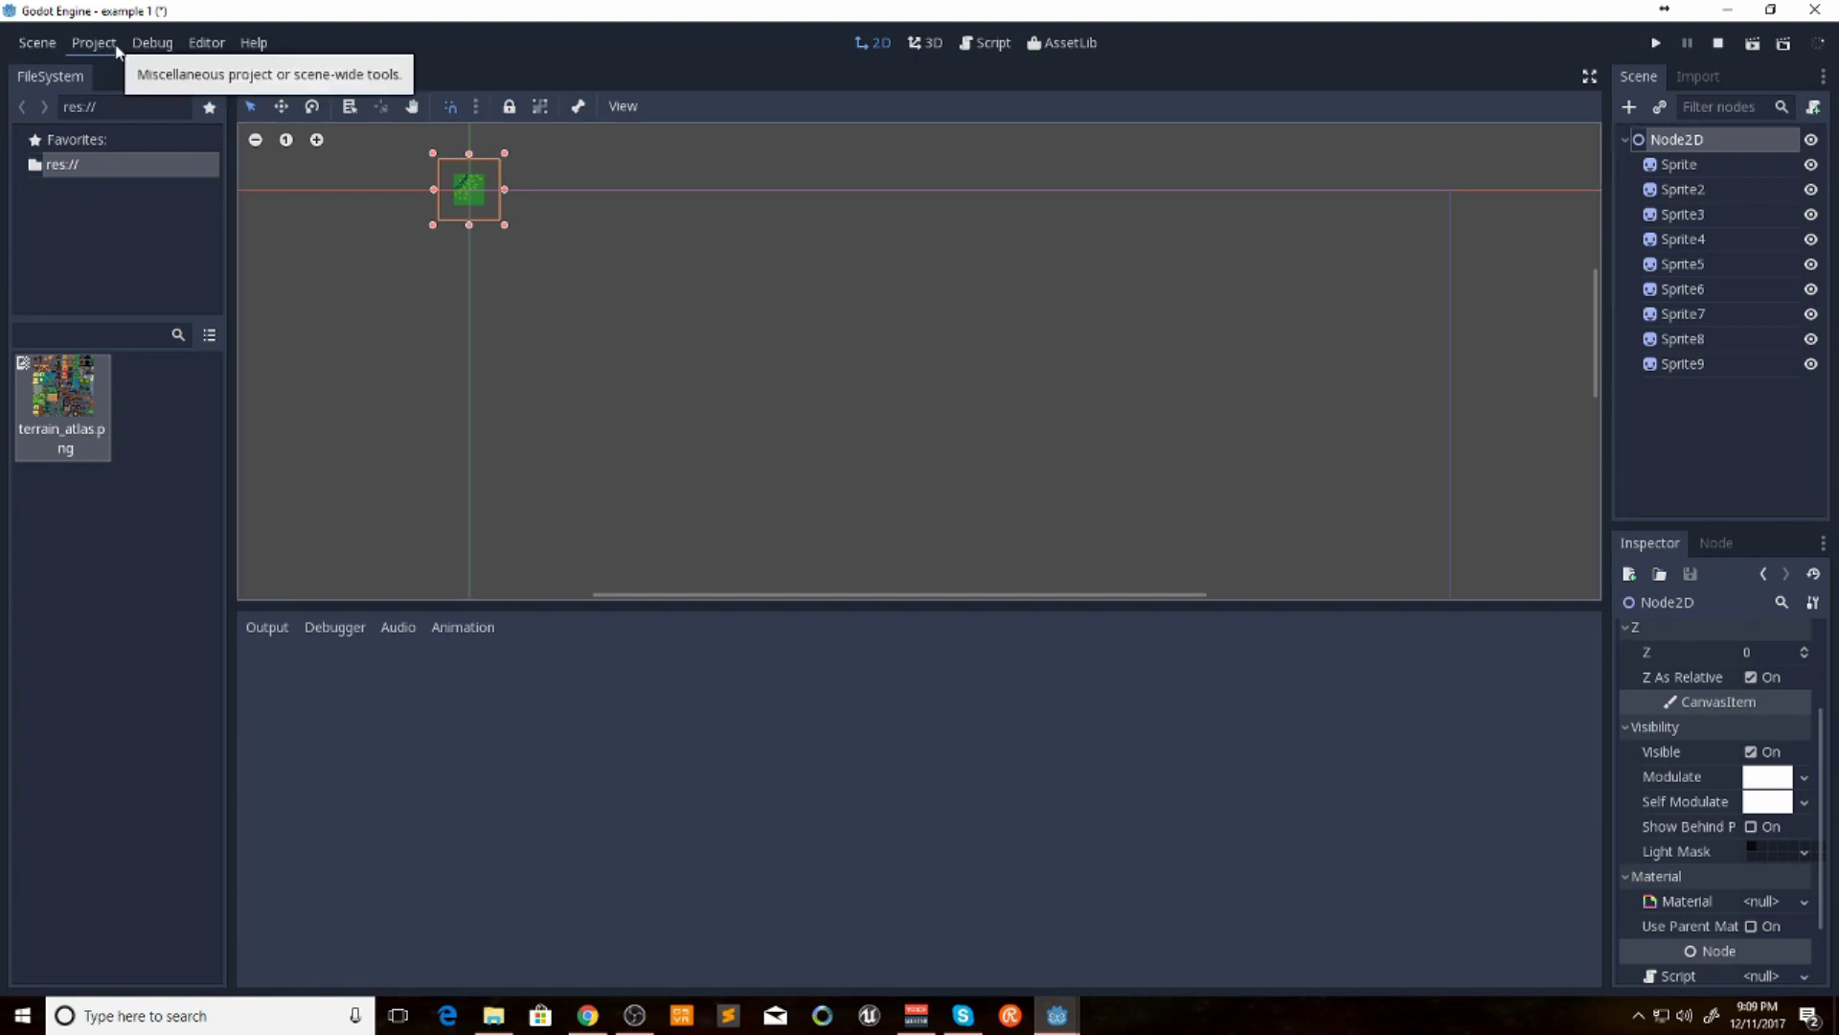
left_click(44, 44)
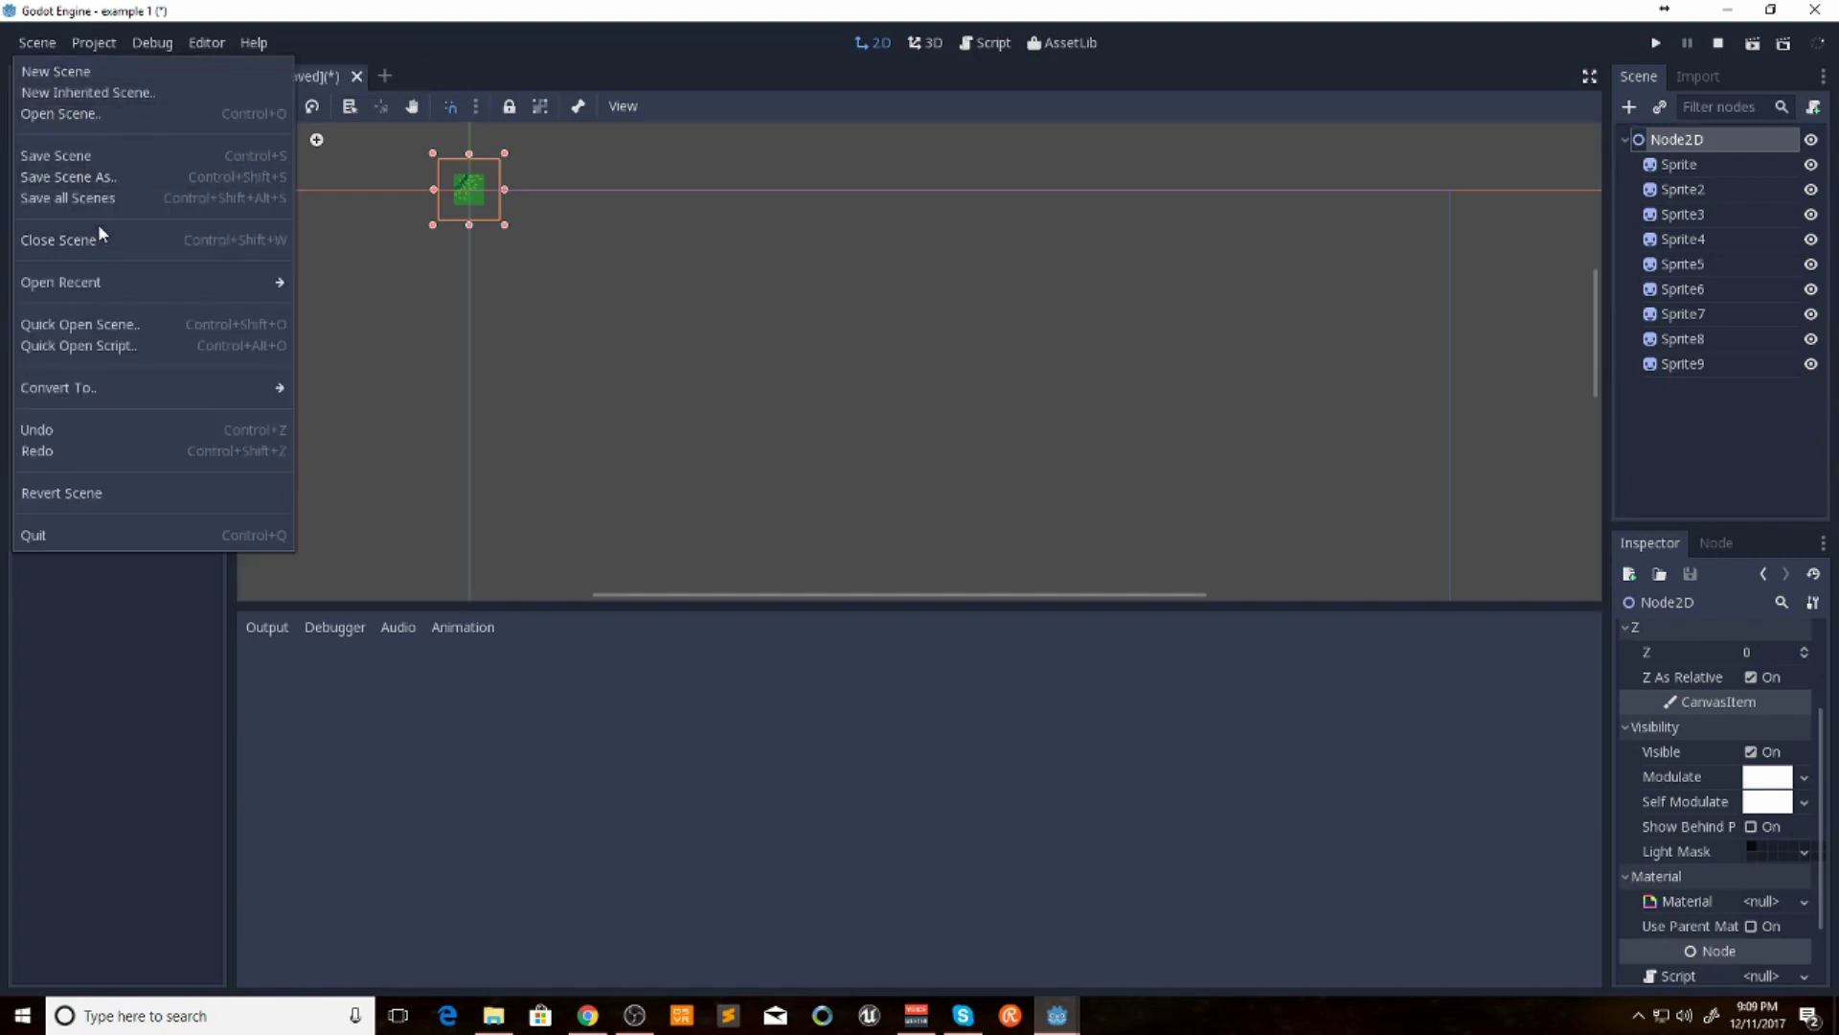
left_click(98, 178)
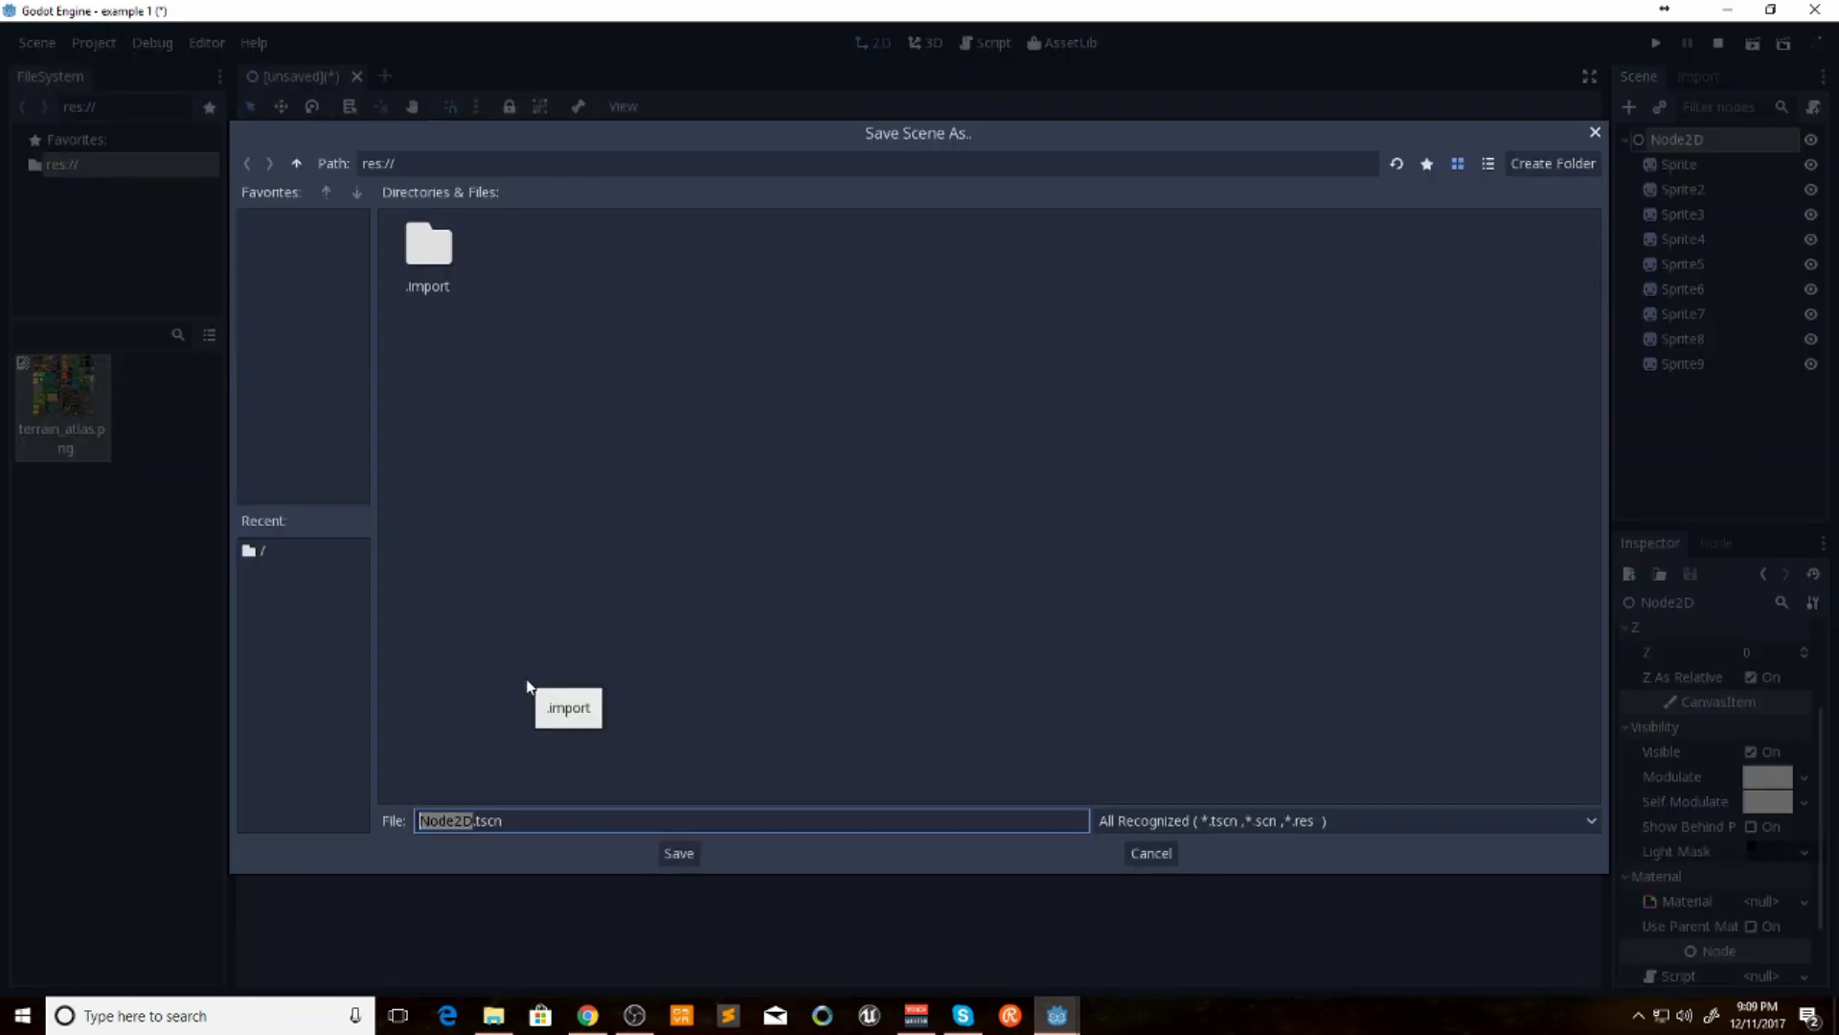
type("tileSheet")
key("Return")
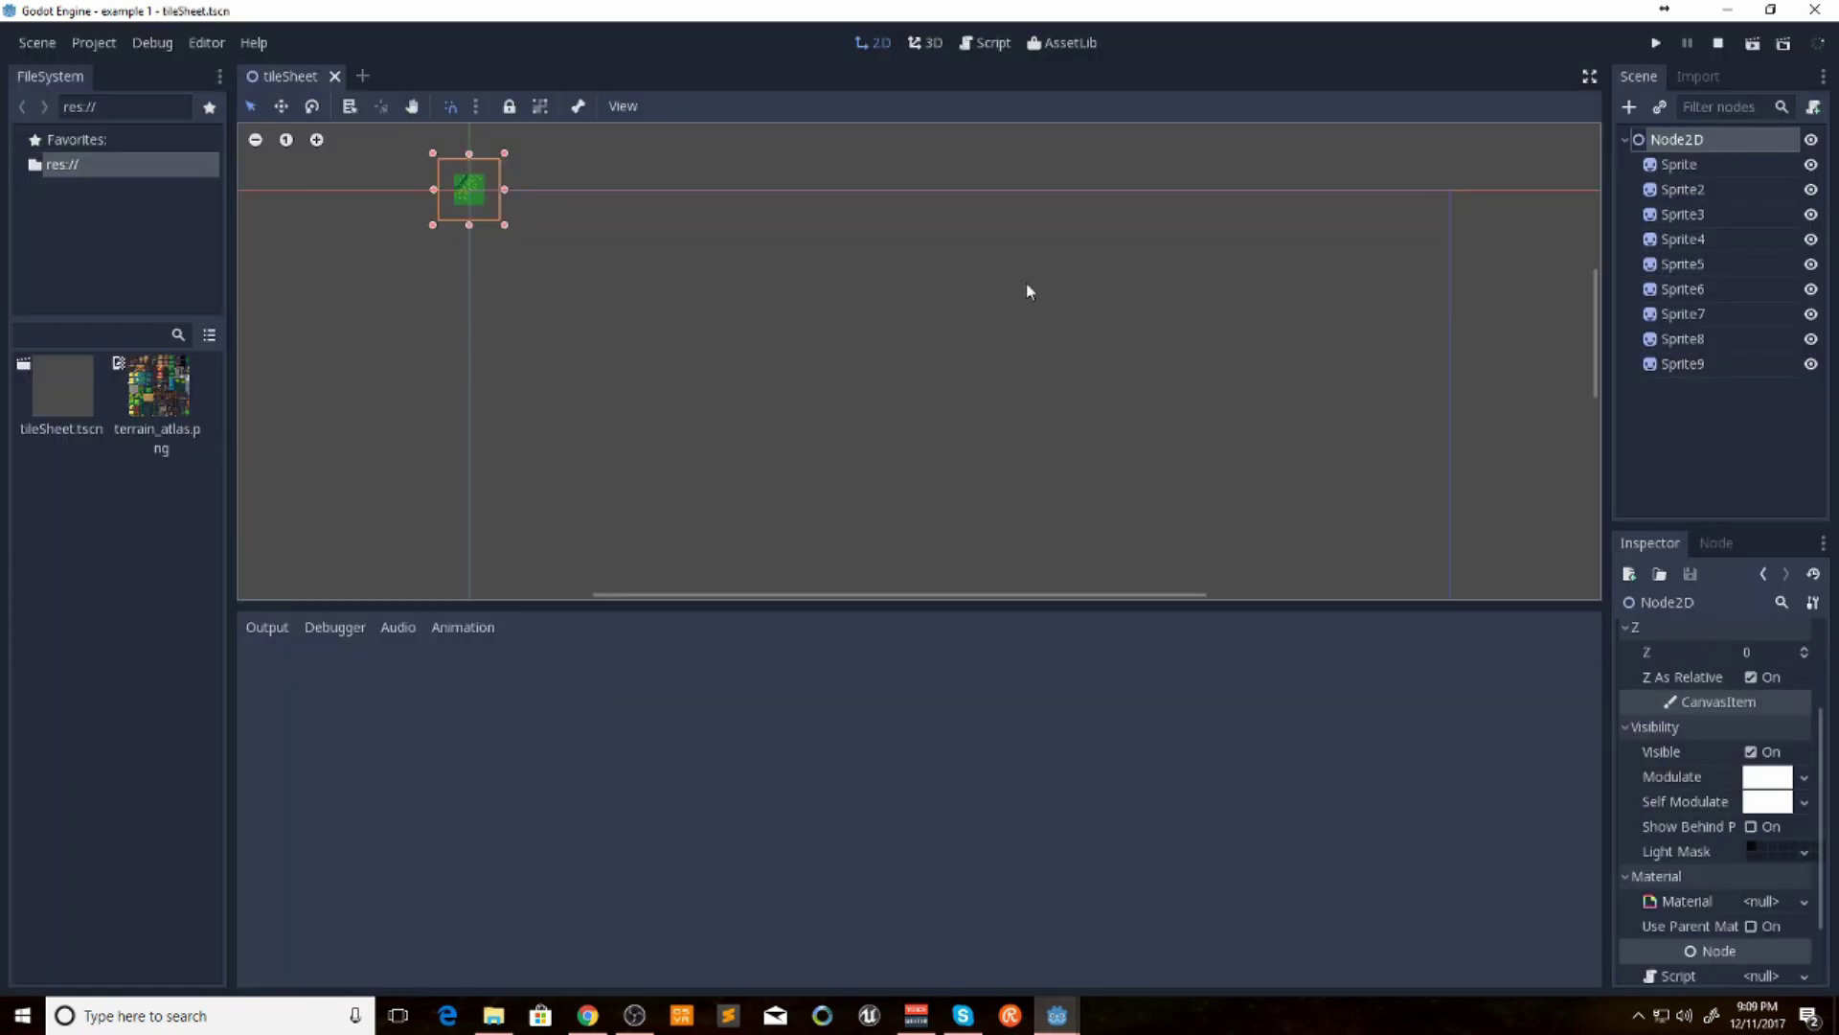
Convert the scene to a tile set and export it as TileSet.tres
left_click(37, 43)
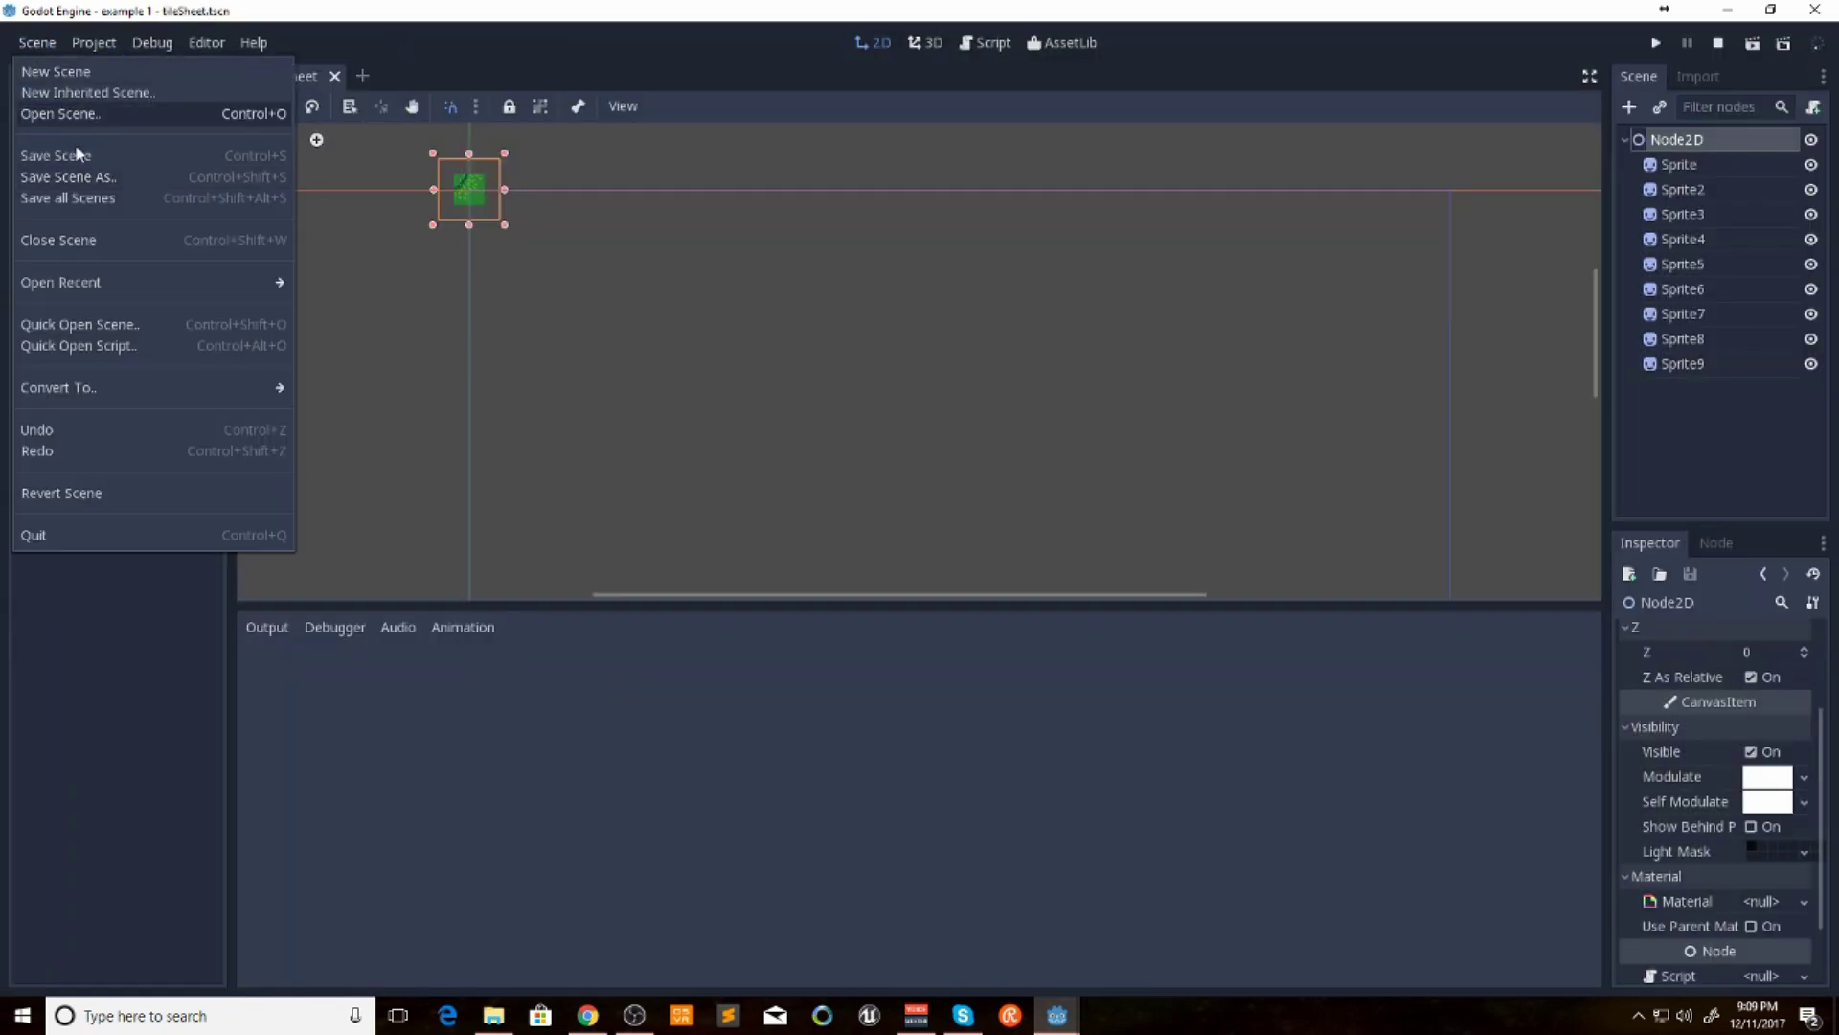
mouse_move(125, 399)
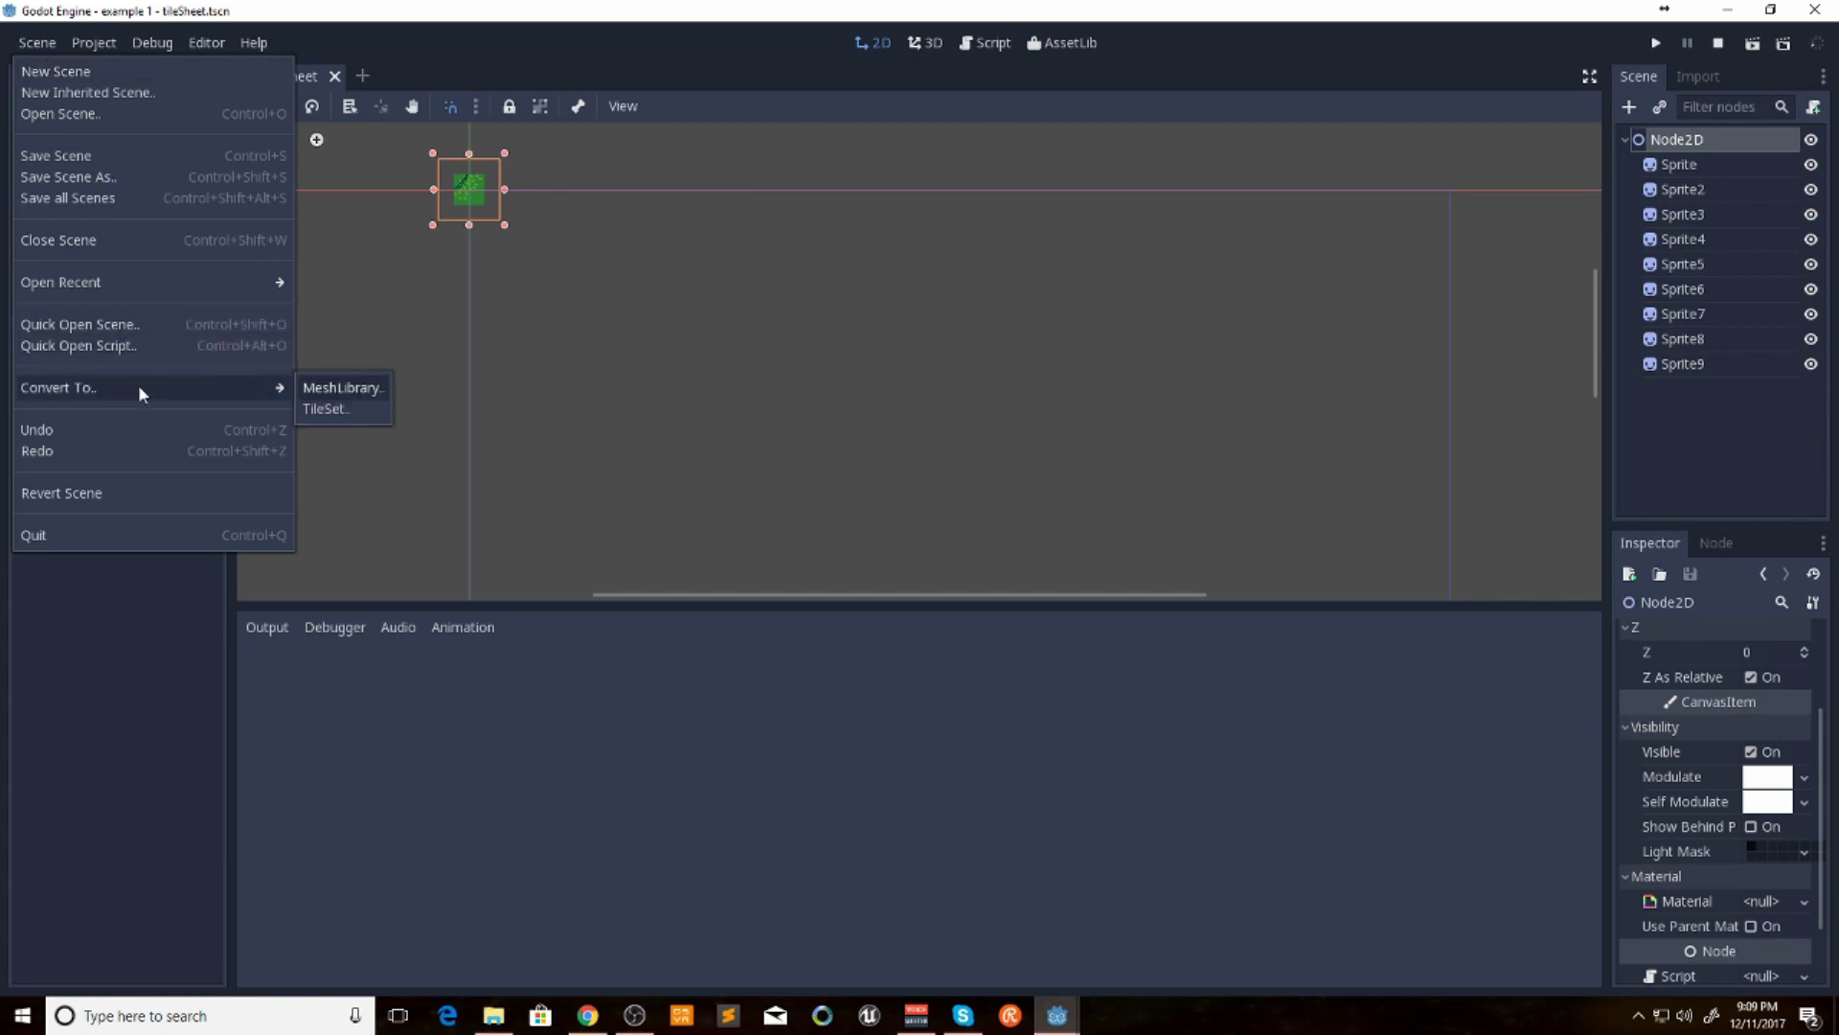
left_click(343, 408)
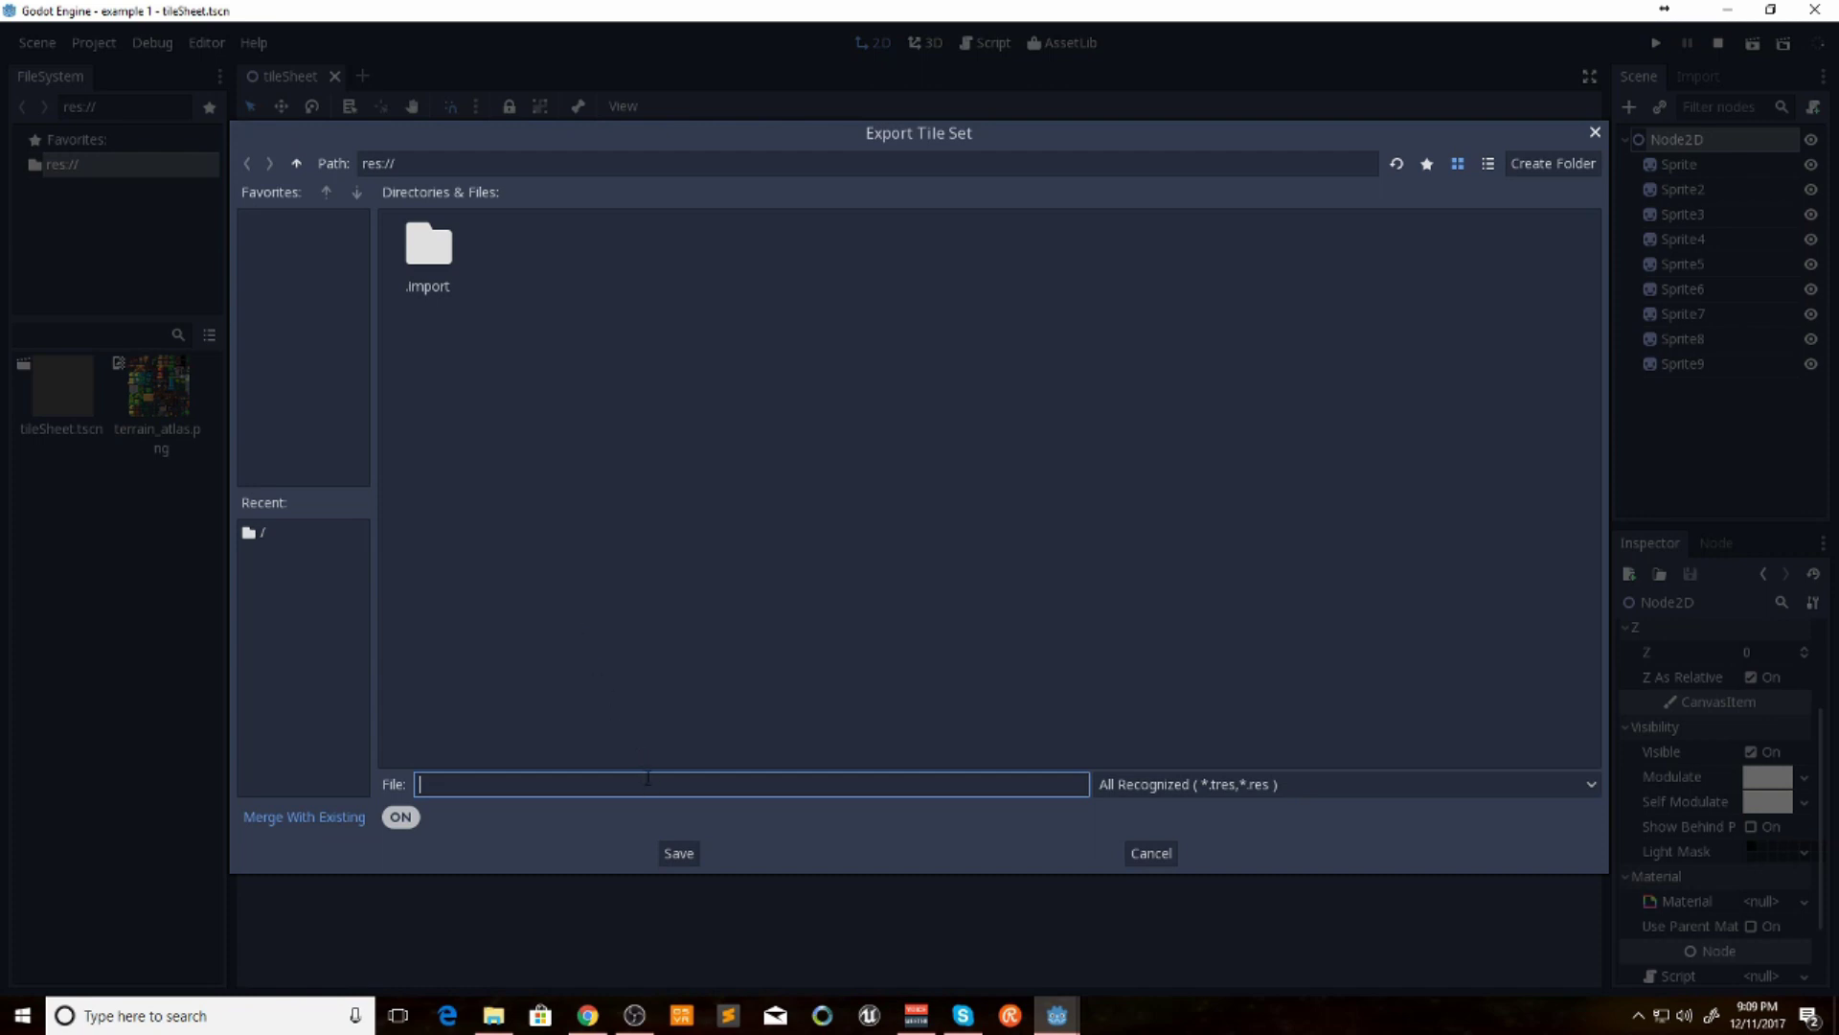
type("TileSet.tres")
key("Return")
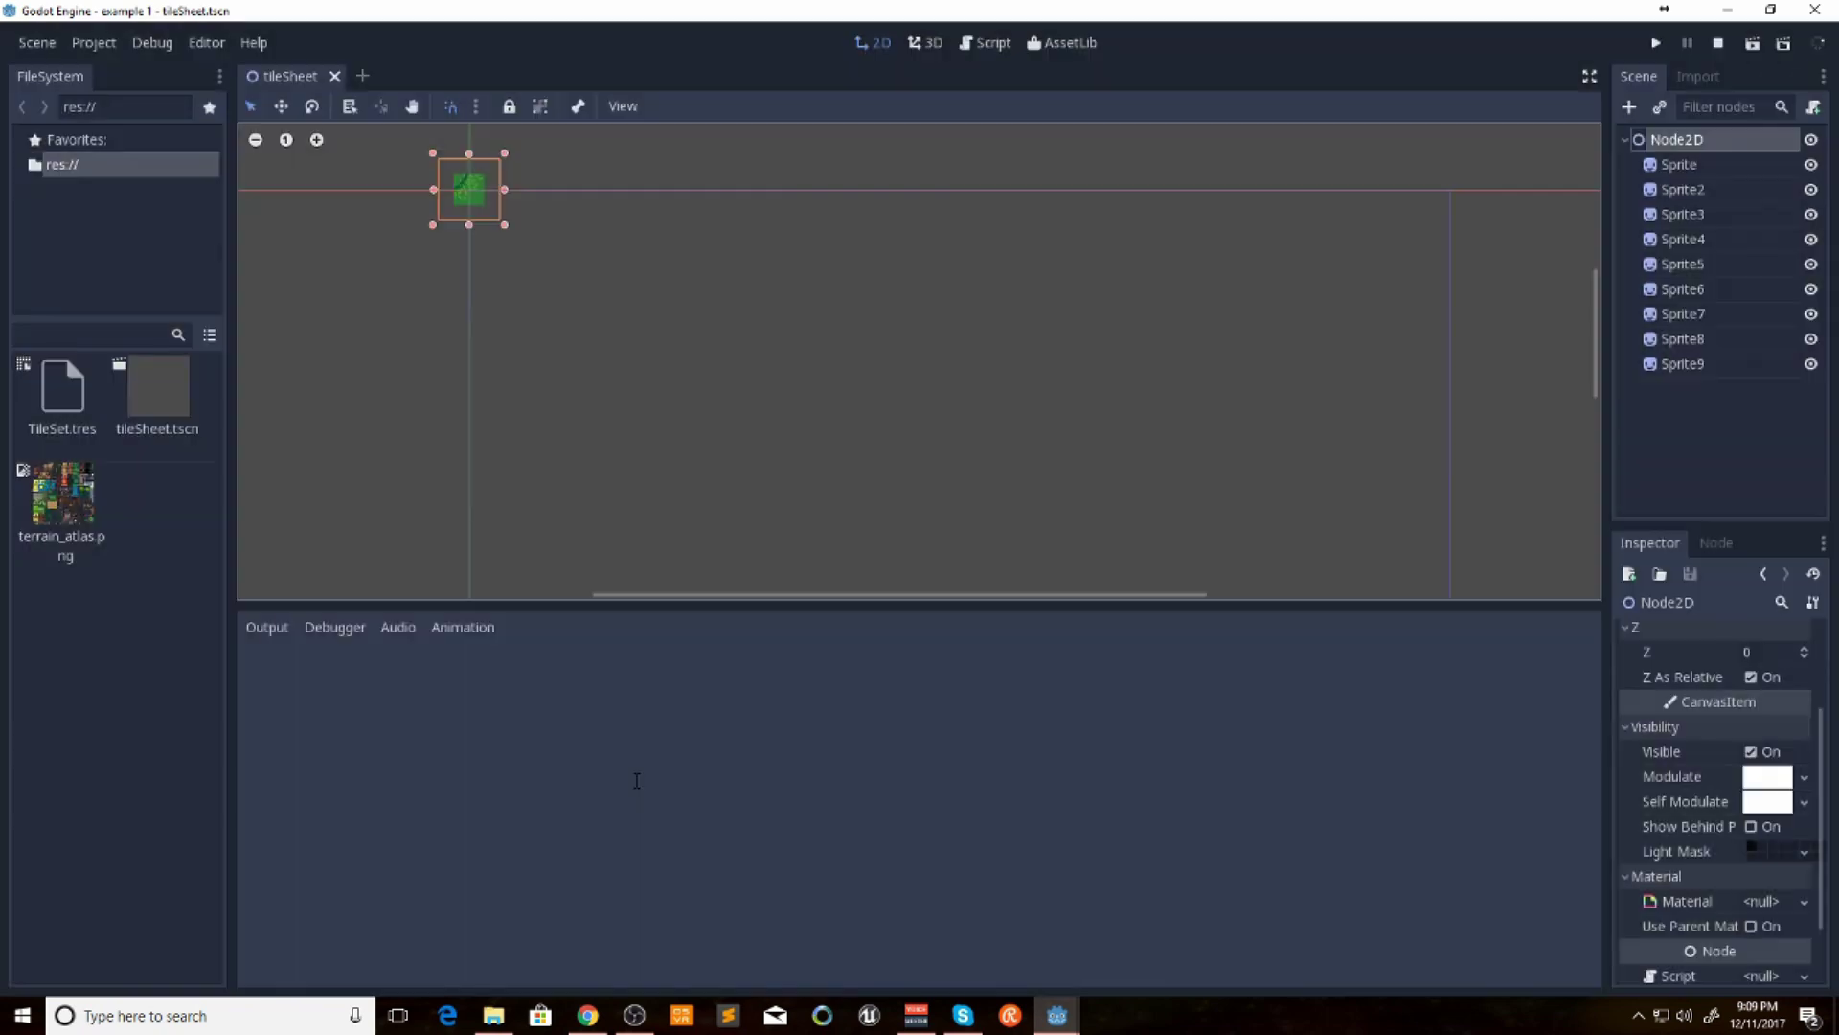
Start a new scene with a Node2D root and add a TileMap node as its child
left_click(362, 75)
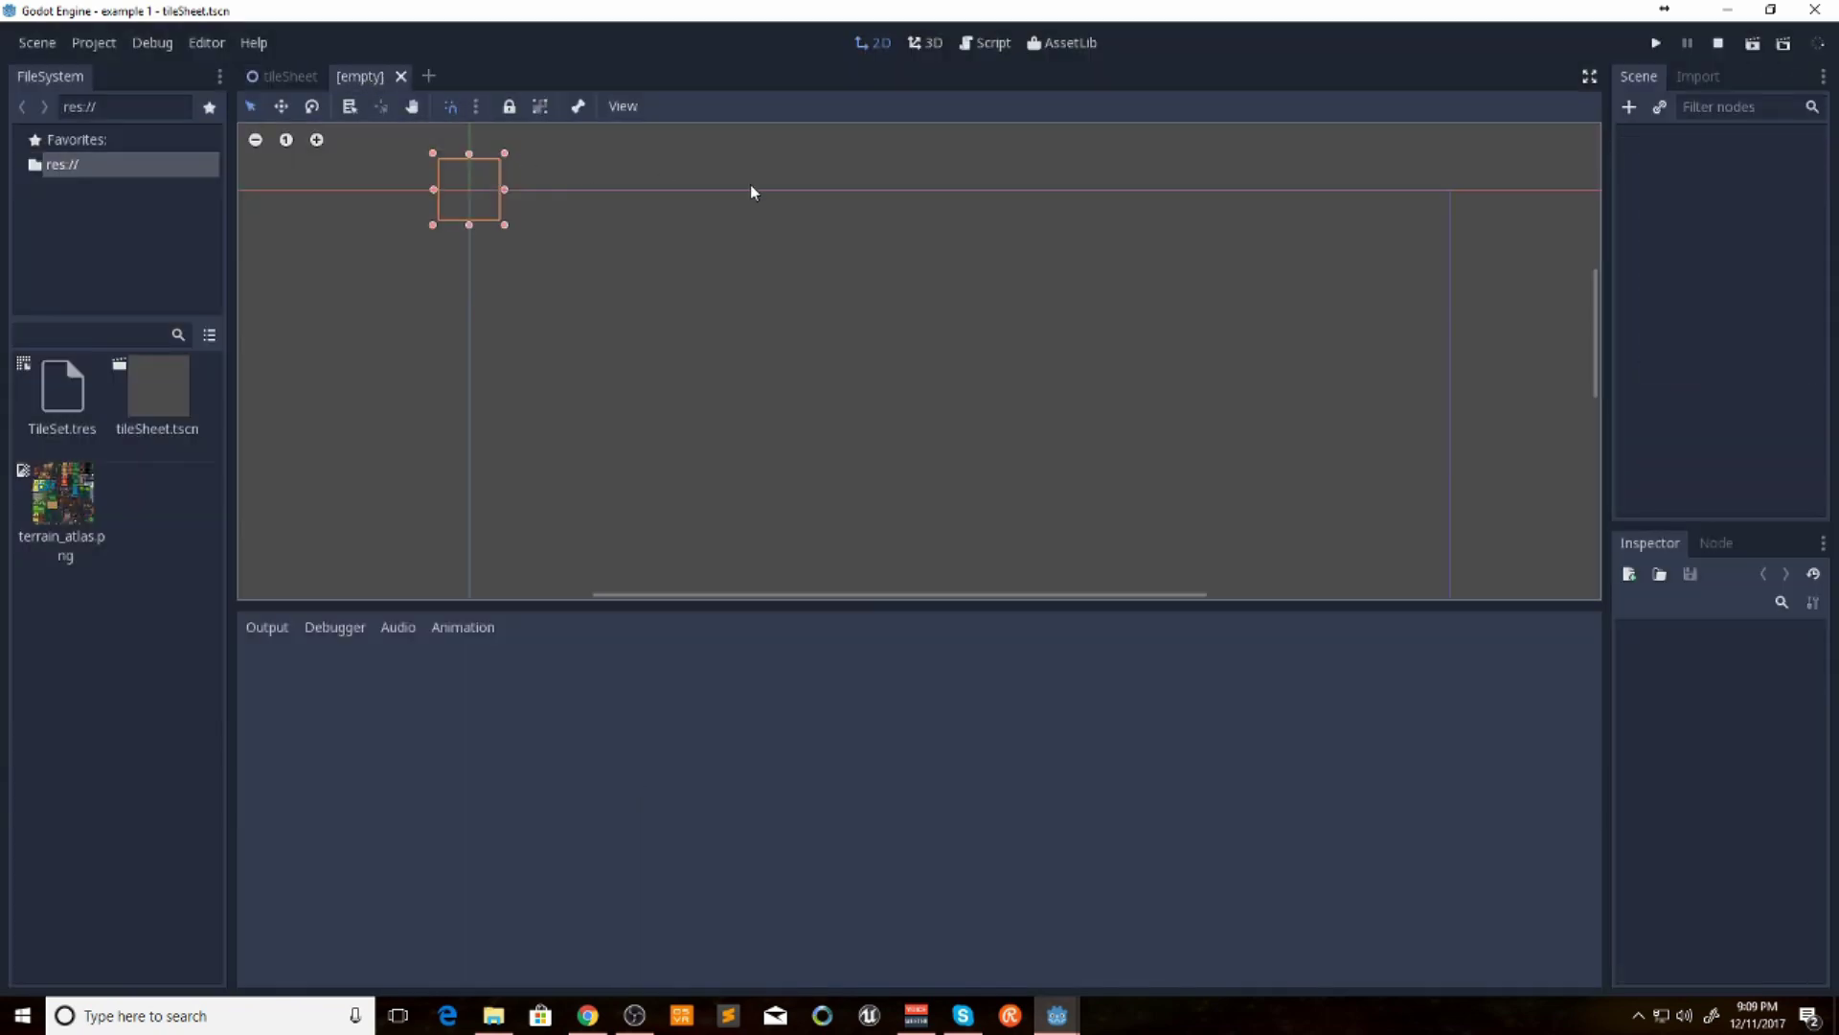
left_click(1629, 106)
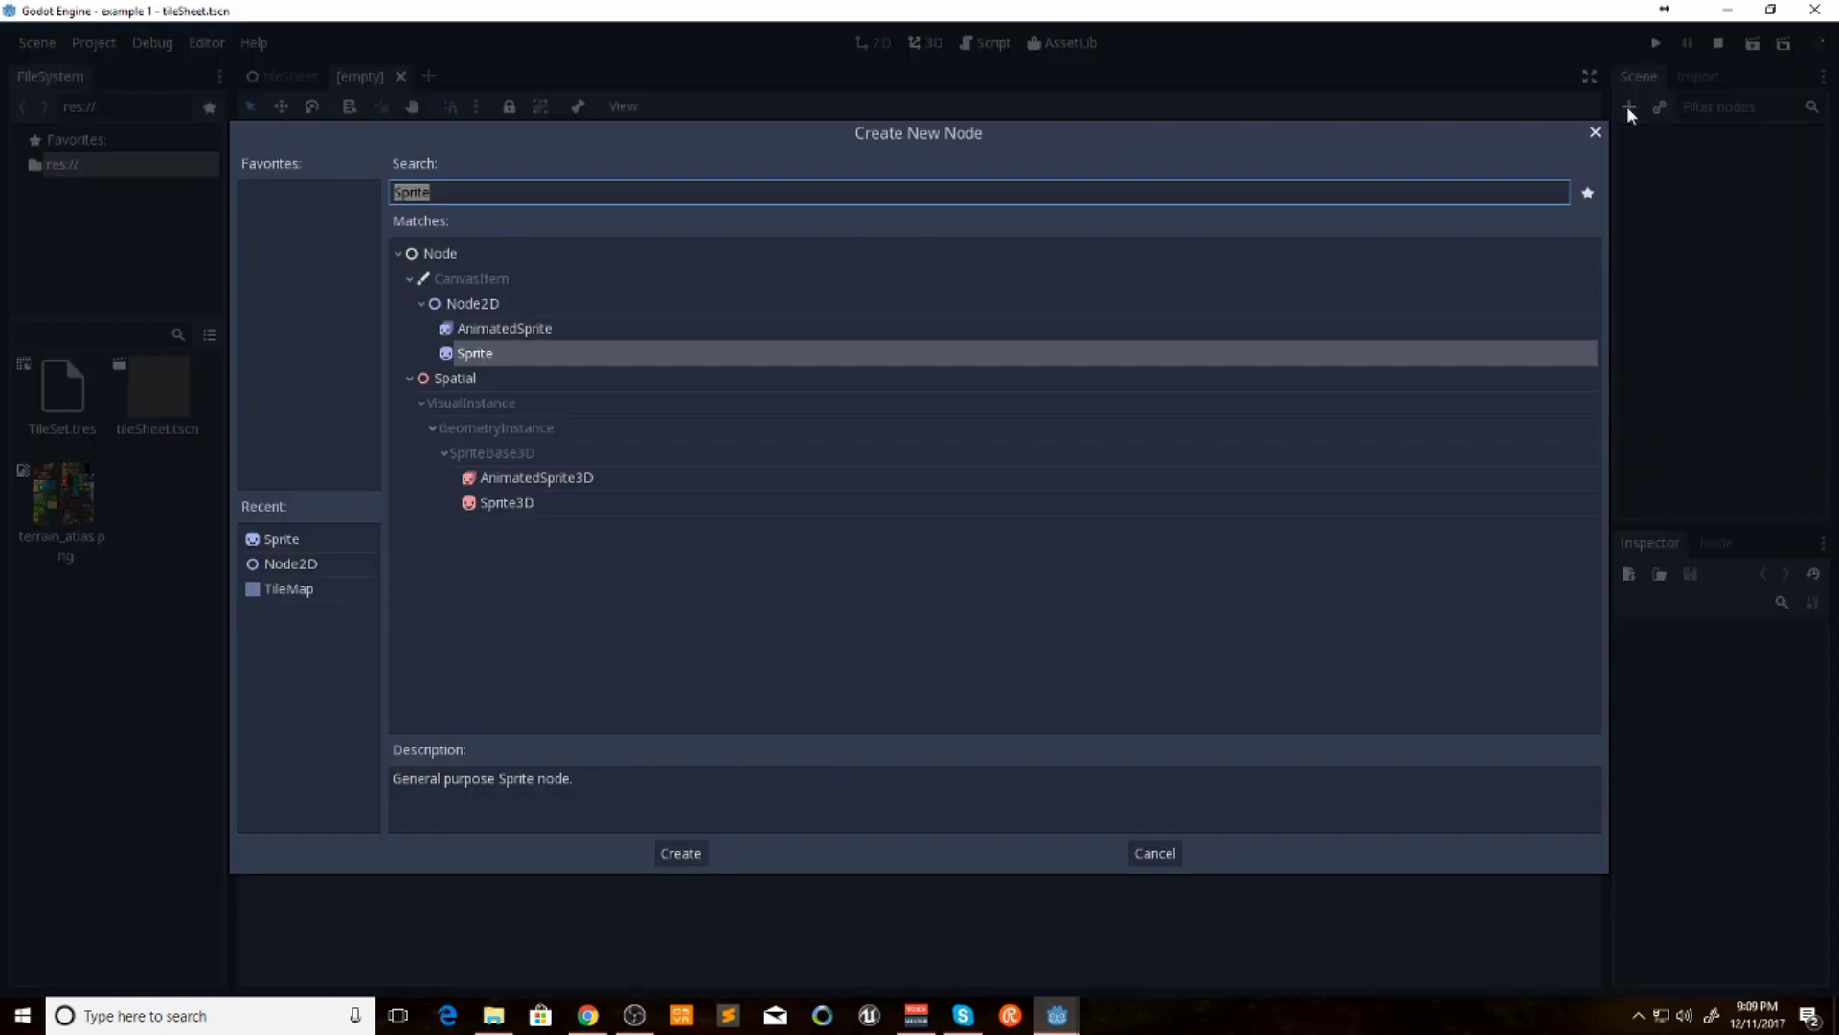
double_click(547, 305)
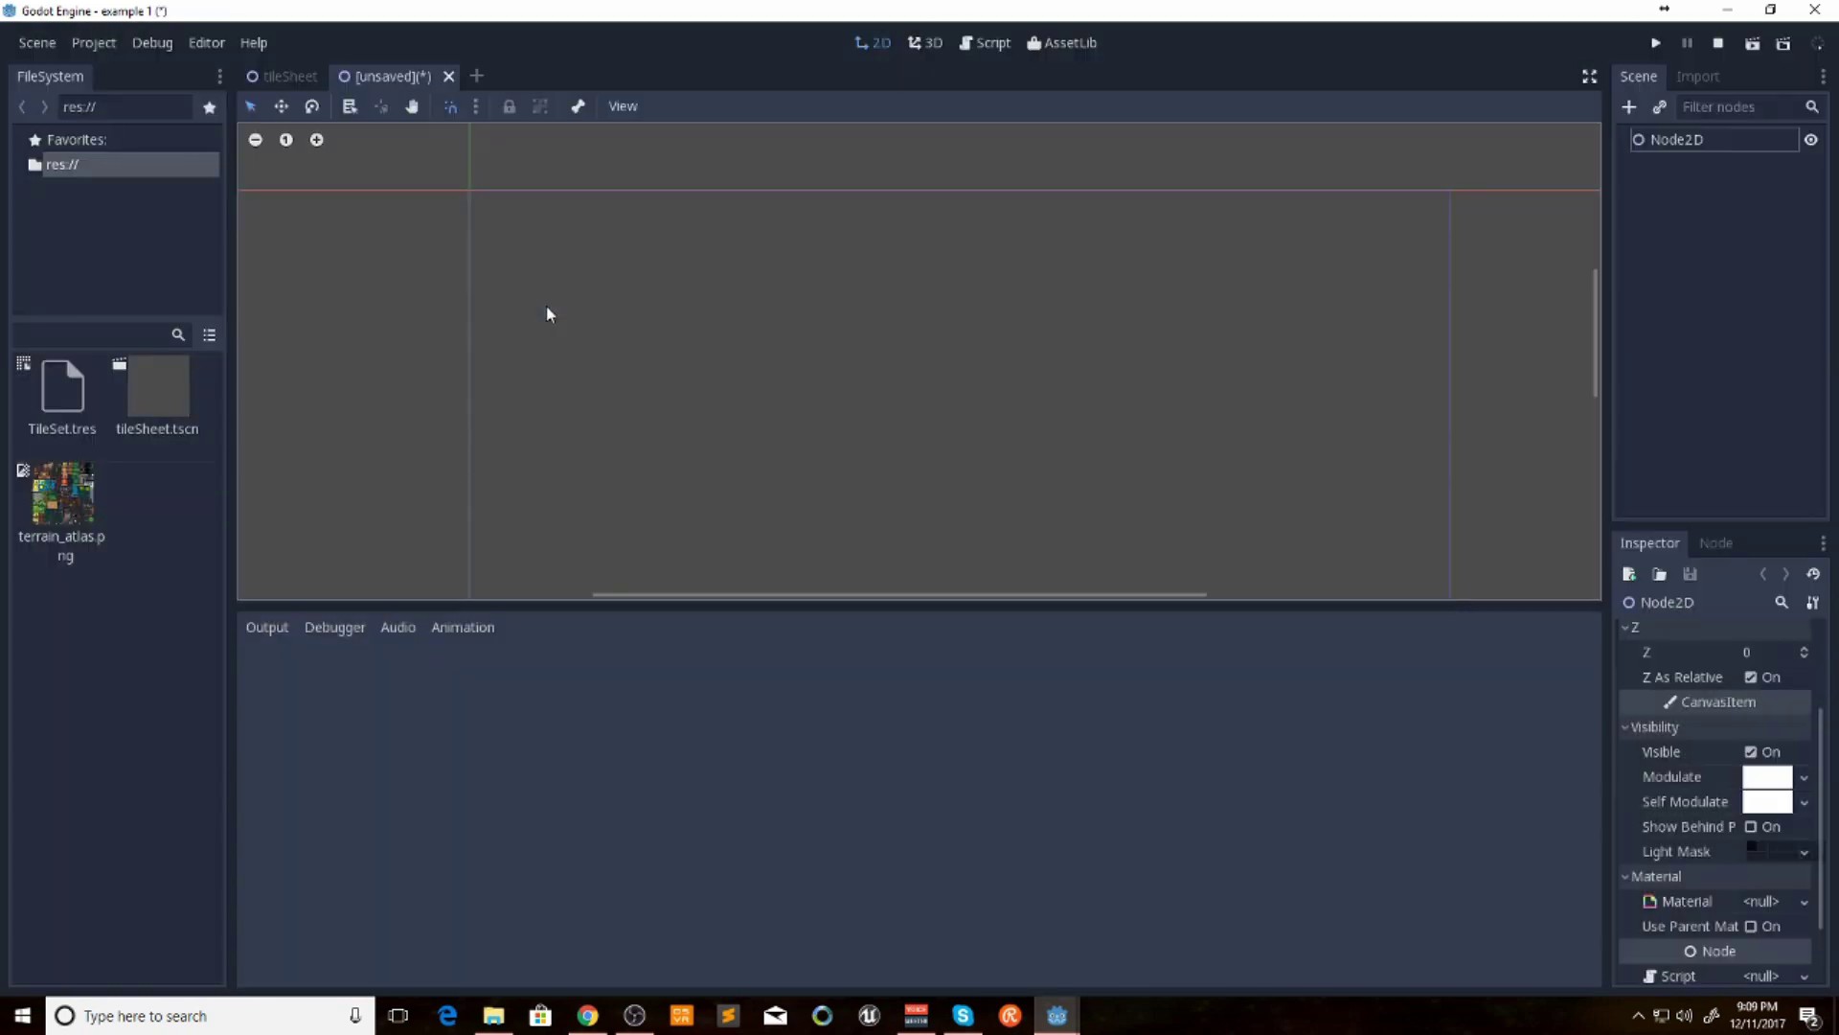
left_click(1633, 108)
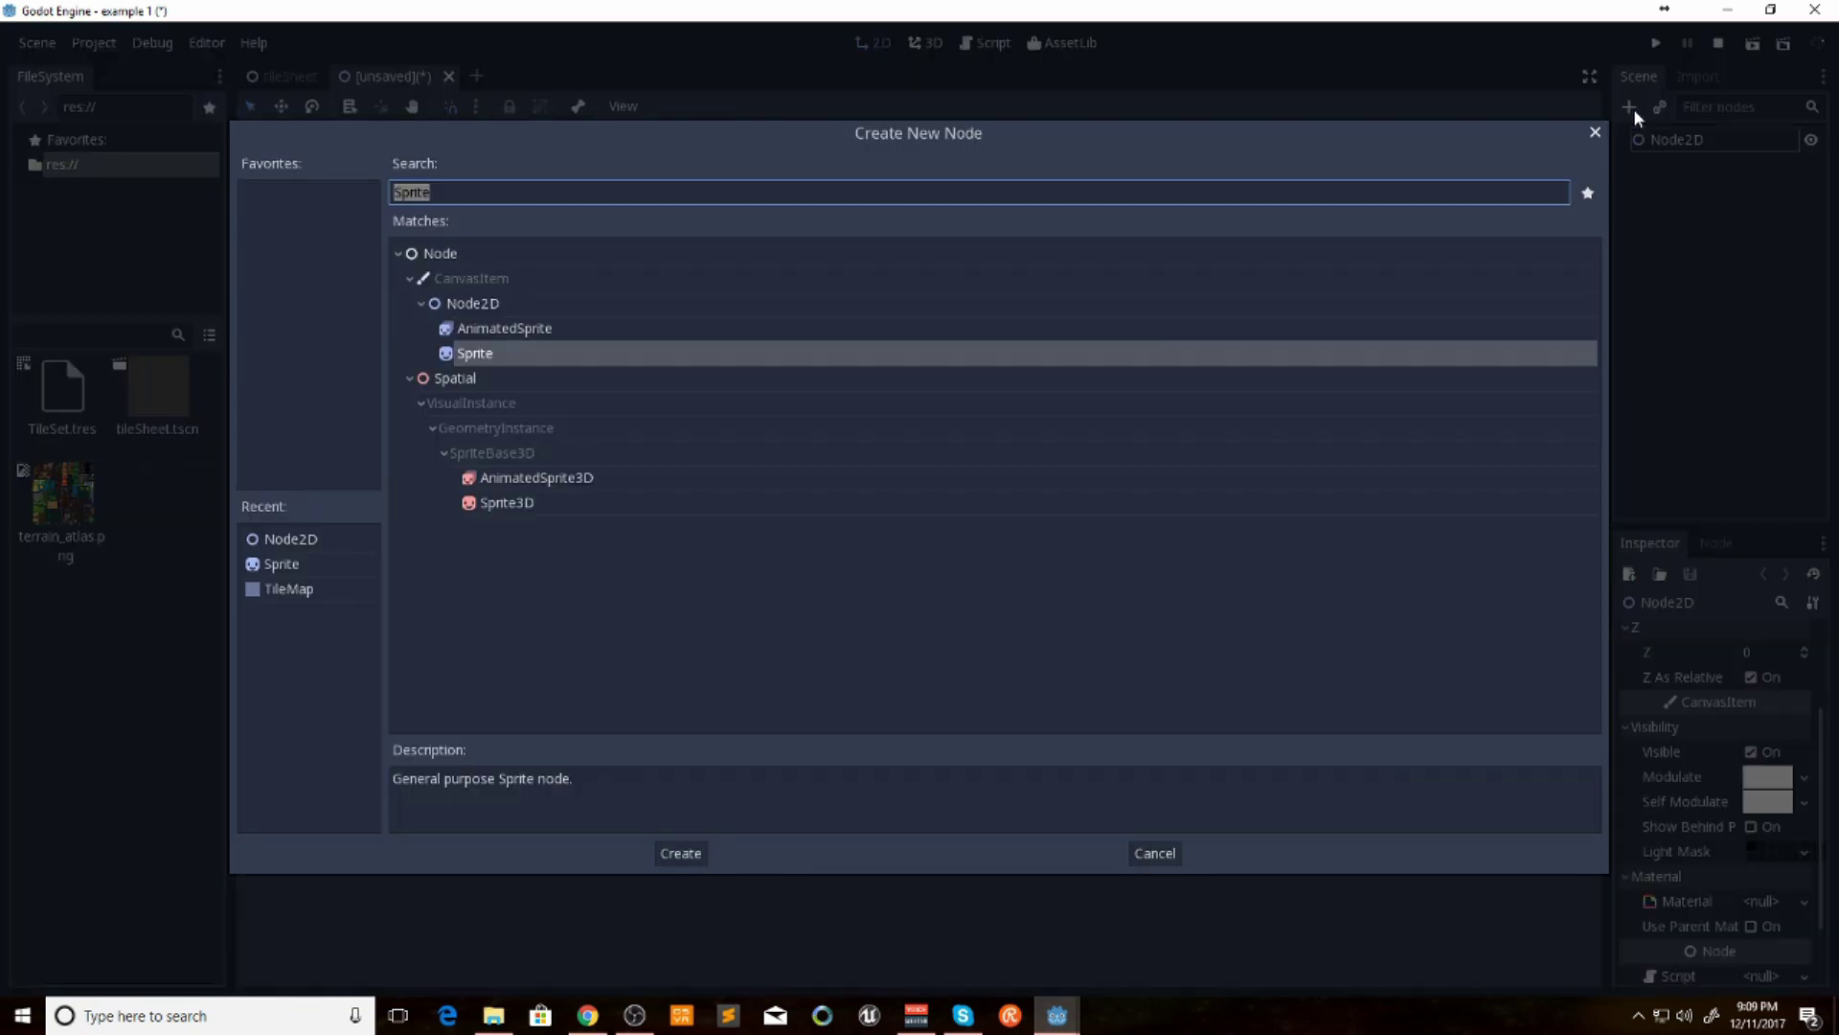
left_click(313, 590)
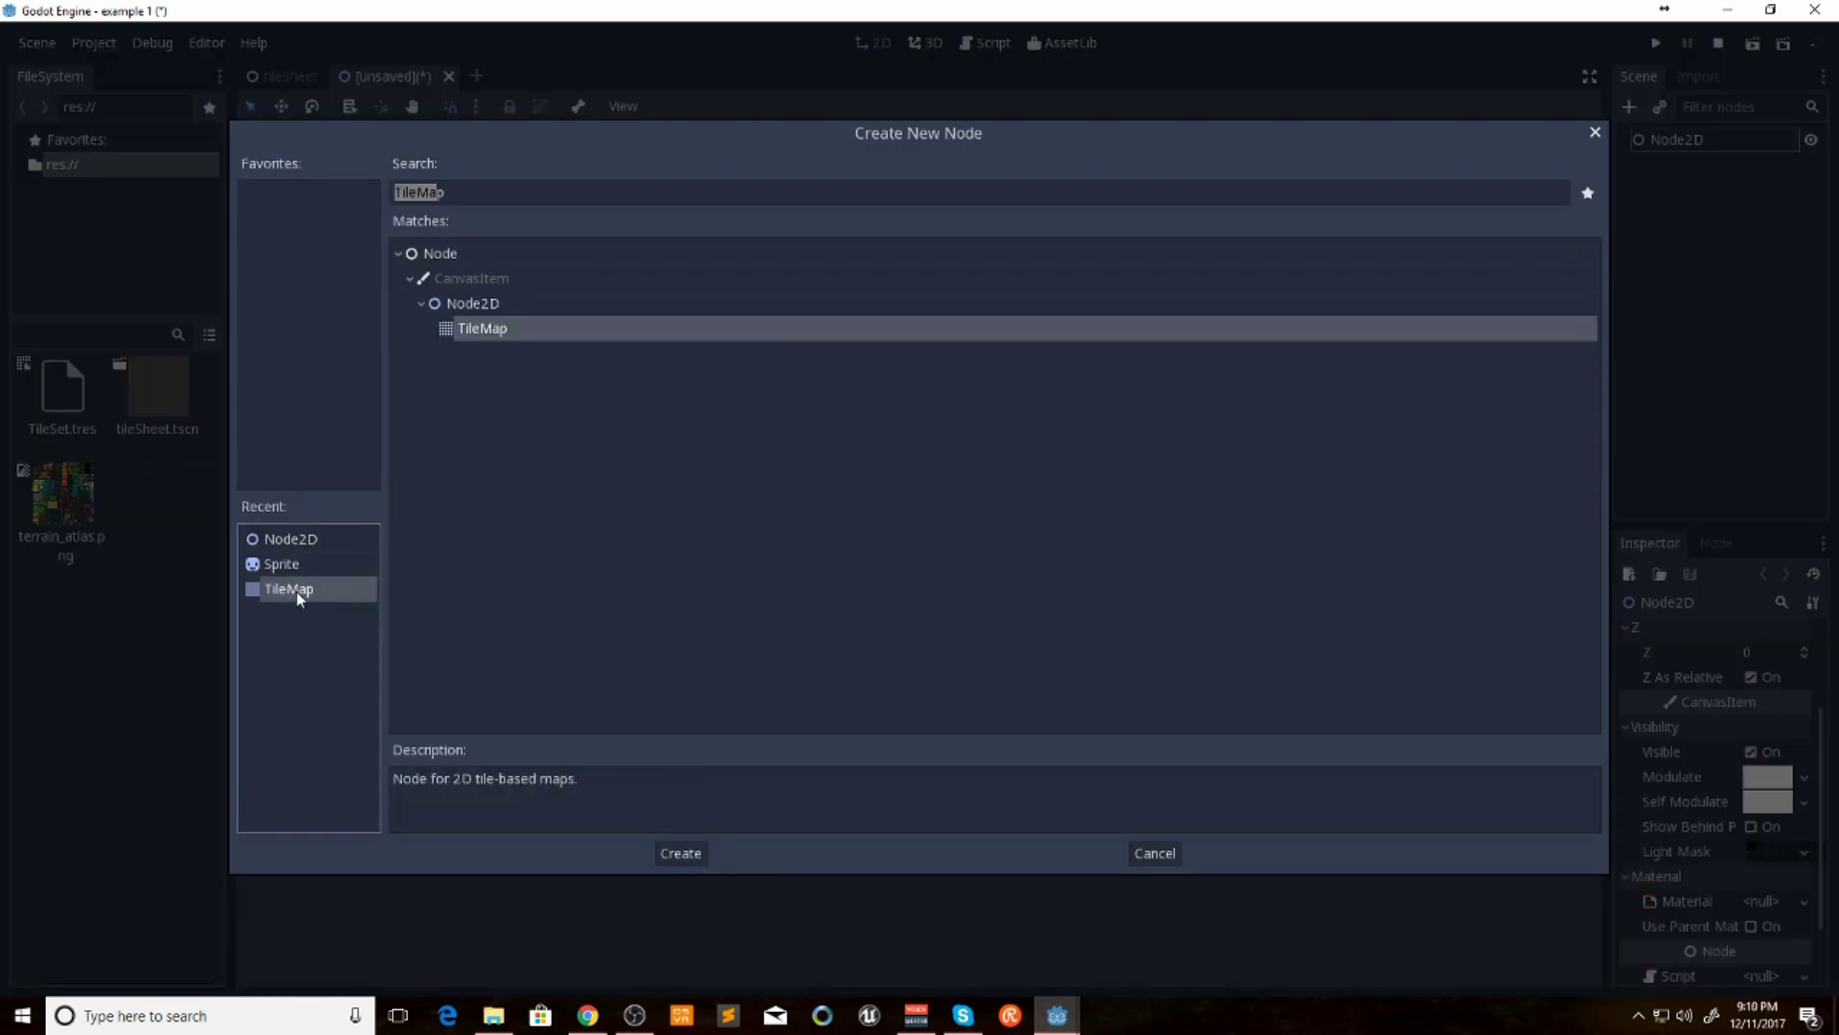
double_click(296, 591)
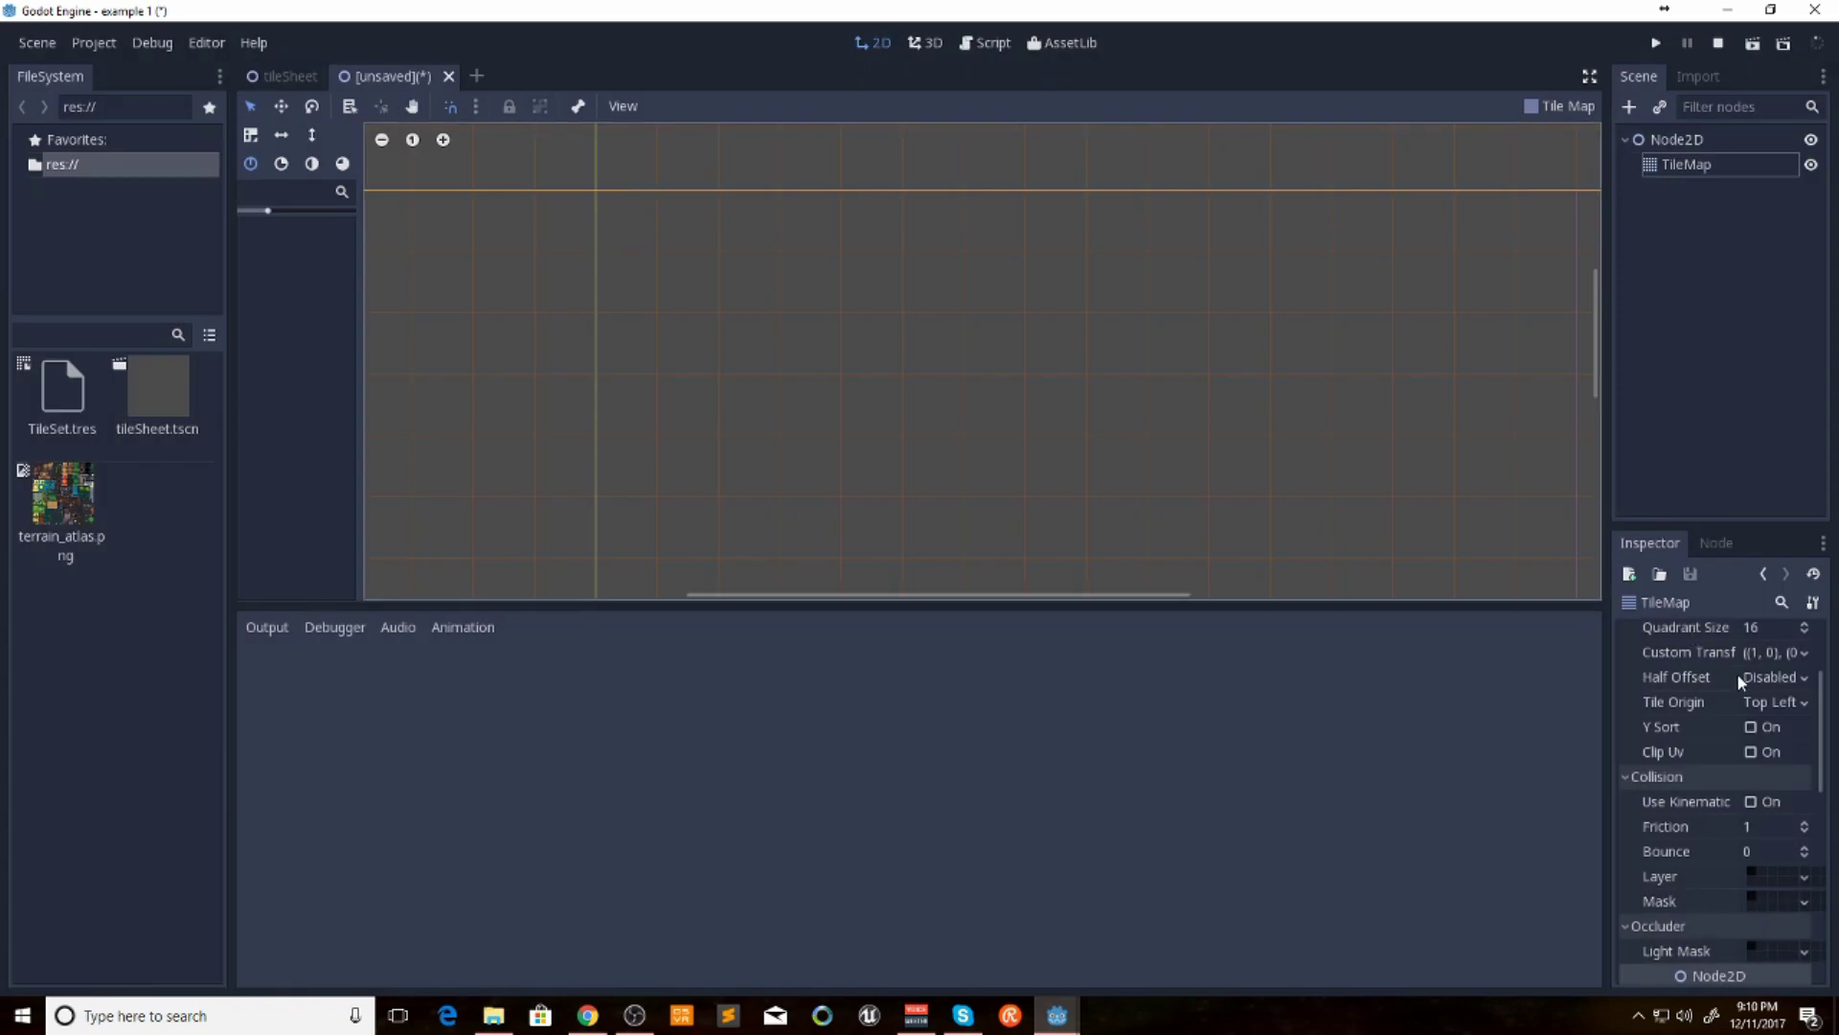
Assign TileSet.tres as the TileMap's tile set and set its cell size to 32 by 32
scroll(1741, 678, "up", 3)
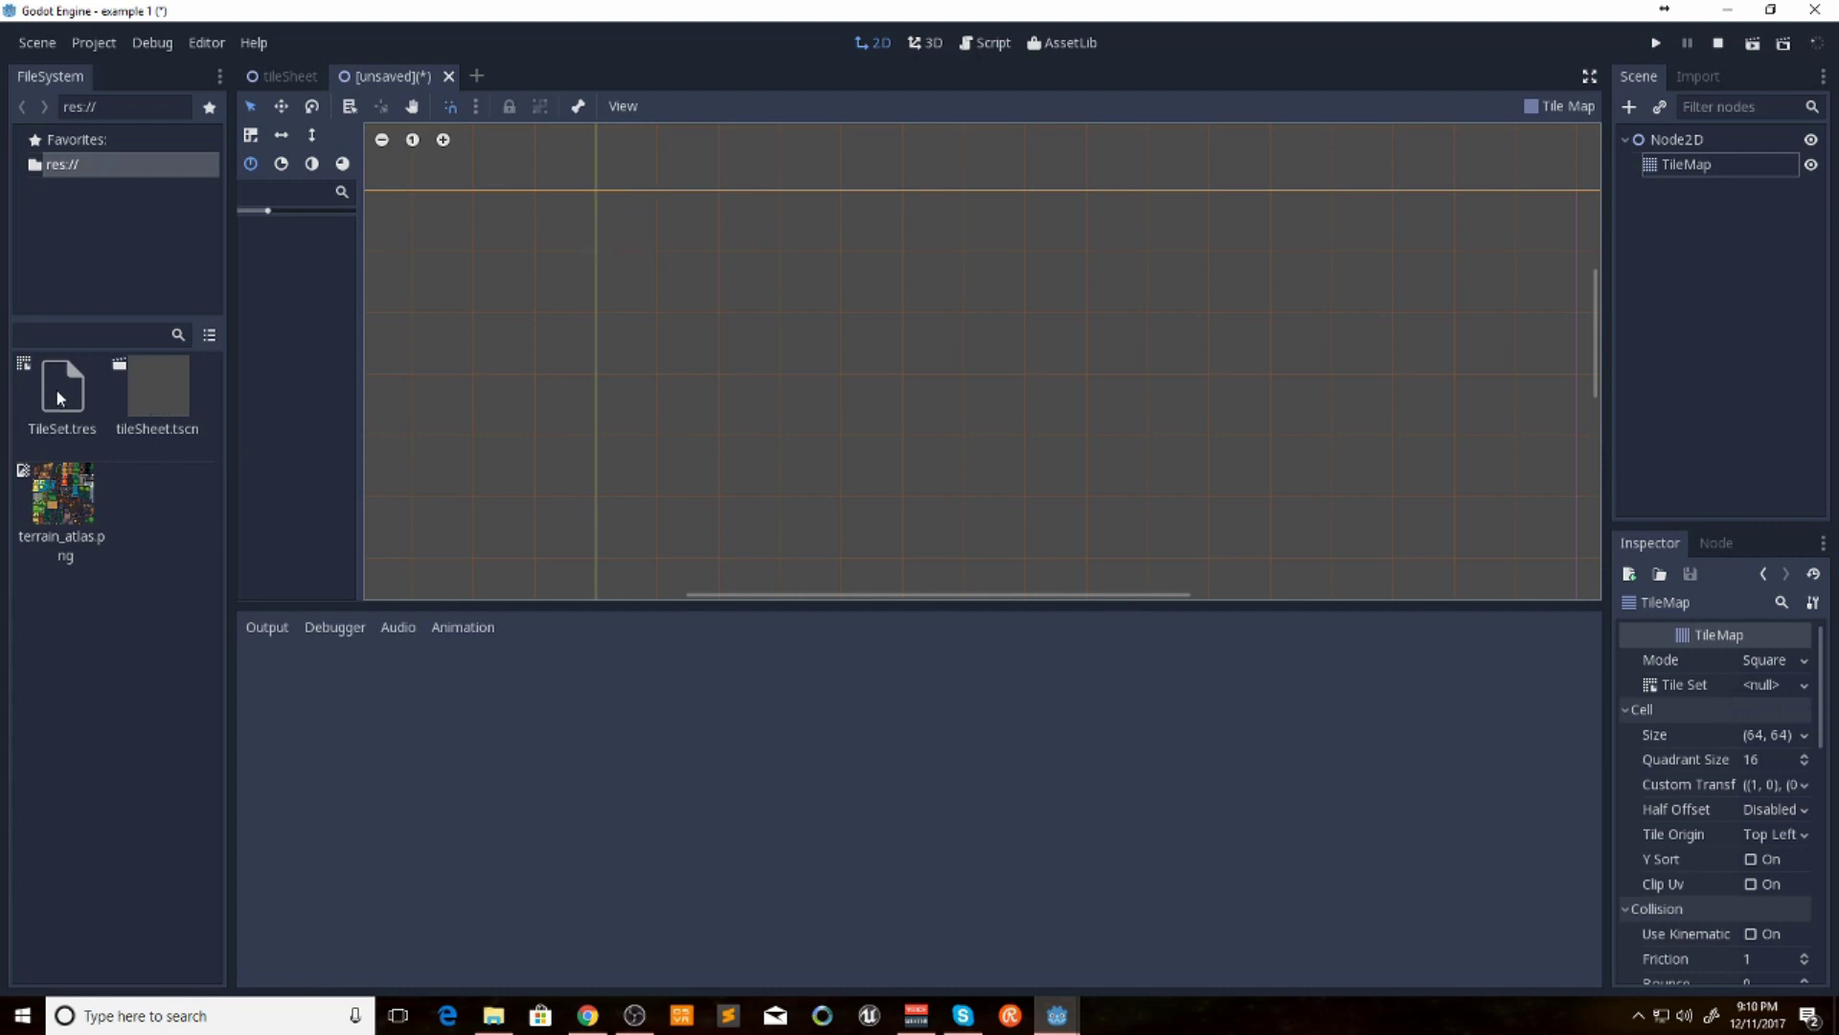
left_click_drag(56, 389, 1767, 691)
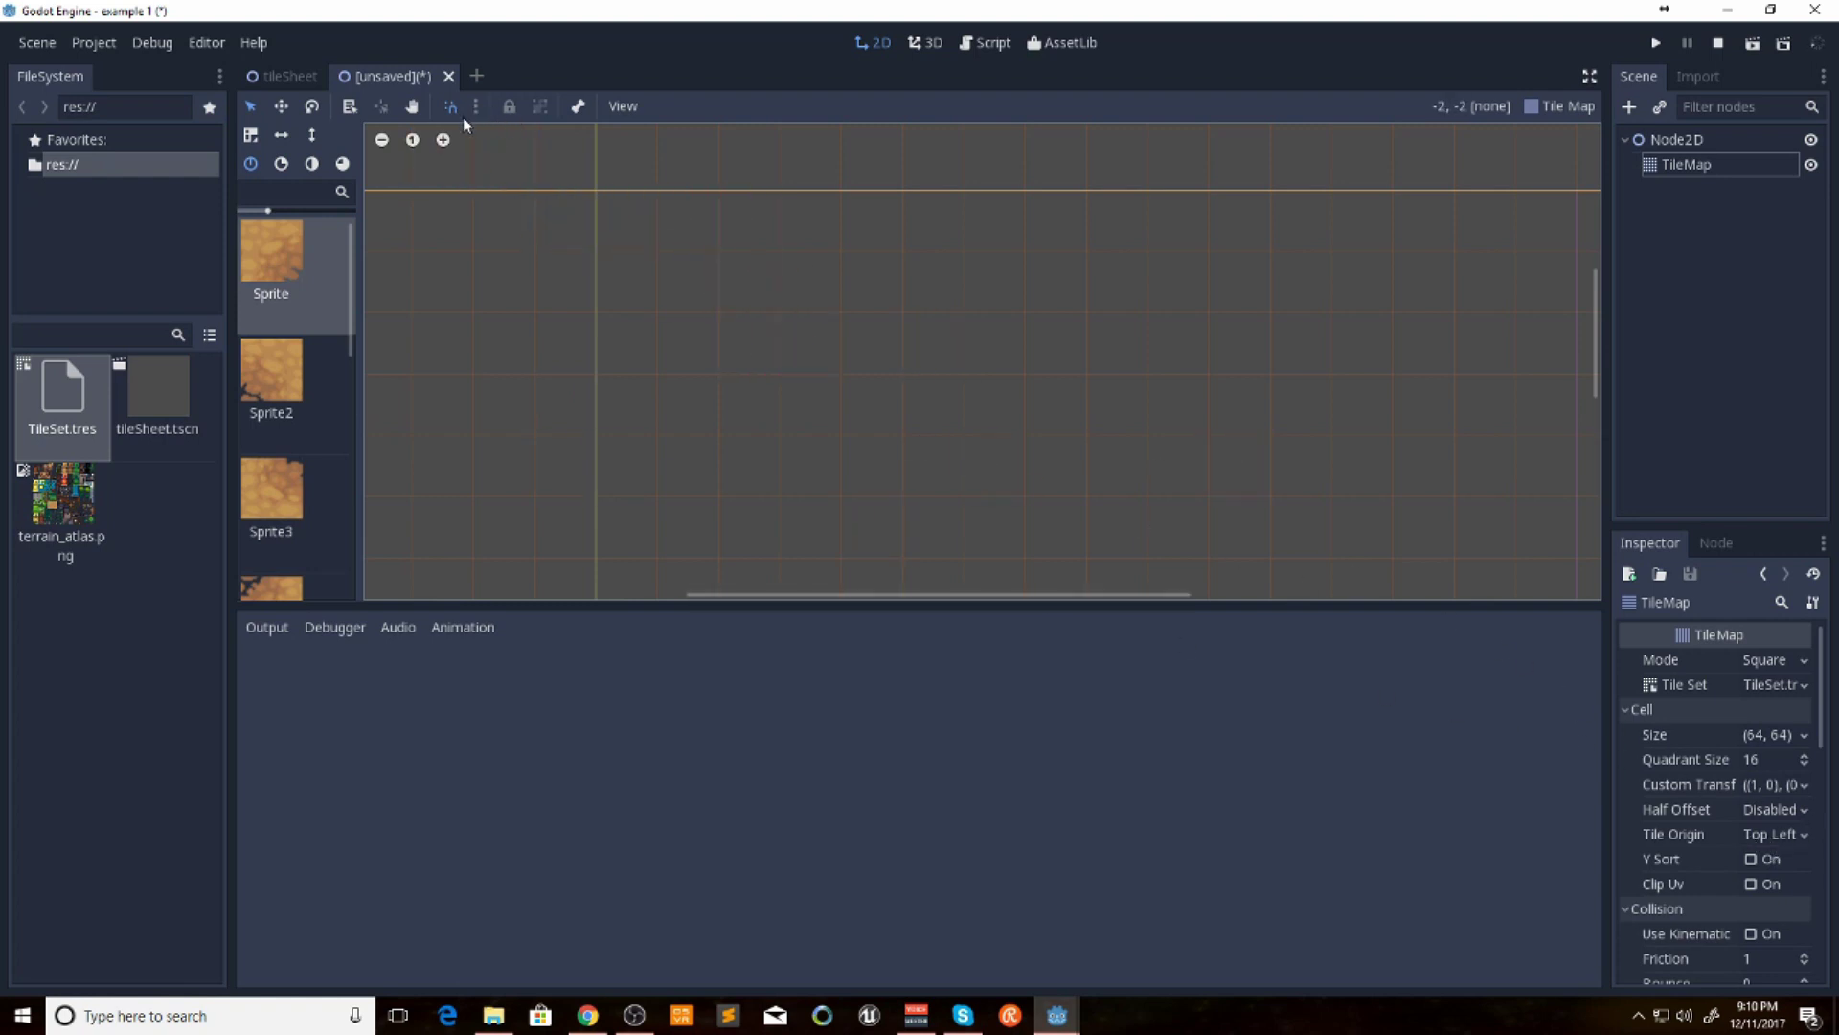
scroll(788, 324, "down", 4)
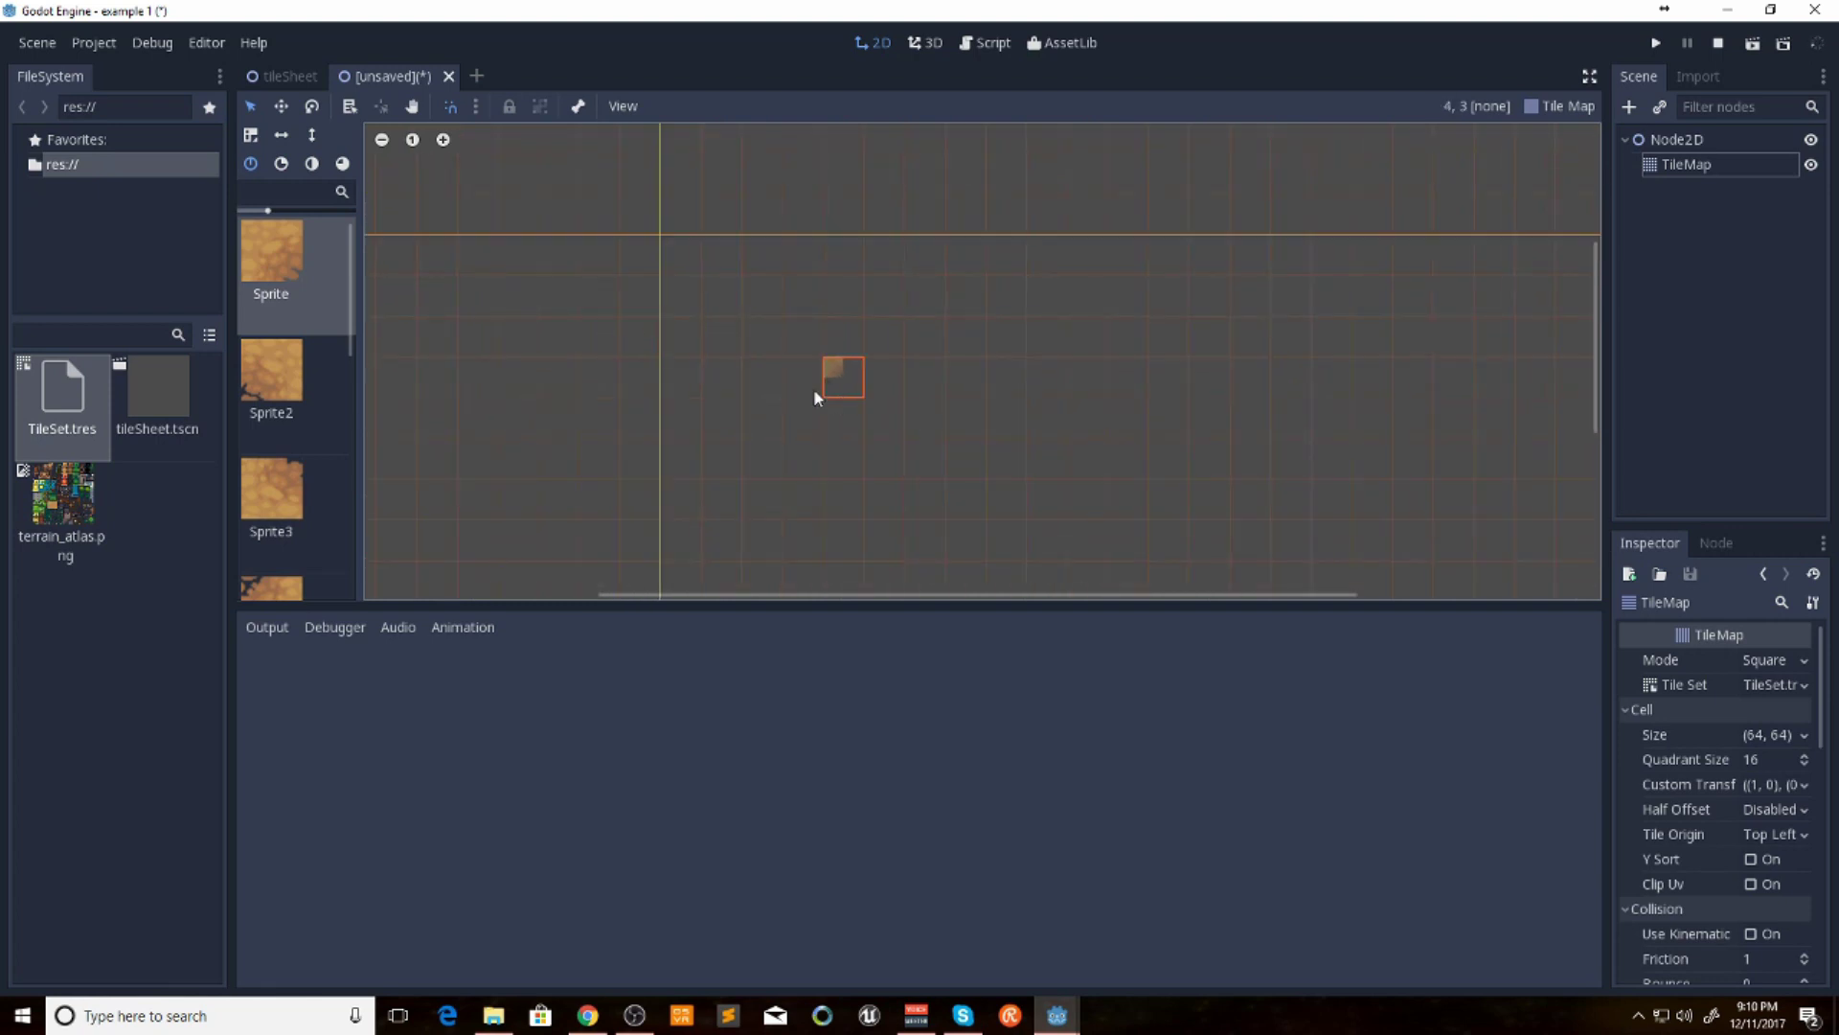
left_click(475, 105)
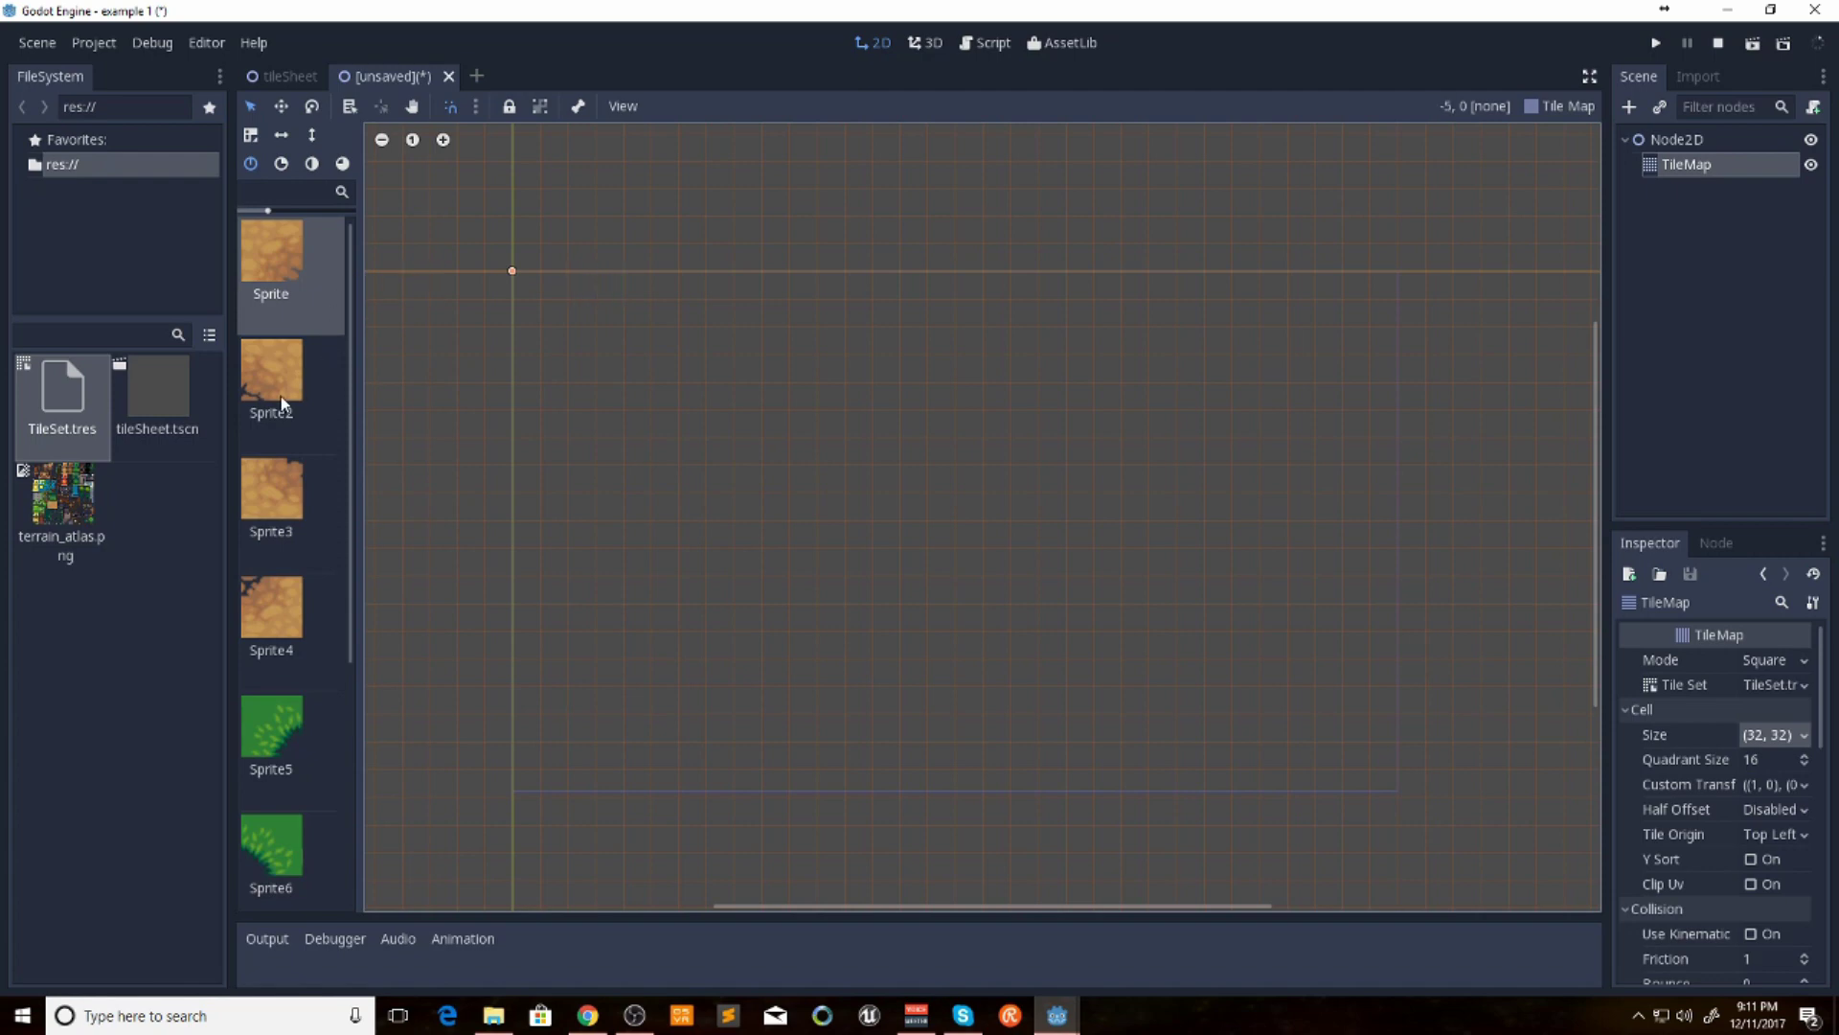
Place the dirt tiles Sprite, Sprite2, Sprite3 and Sprite4 as a two-by-two block at the scene origin
left_click(287, 372)
left_click(273, 265)
left_click(529, 286)
left_click(278, 373)
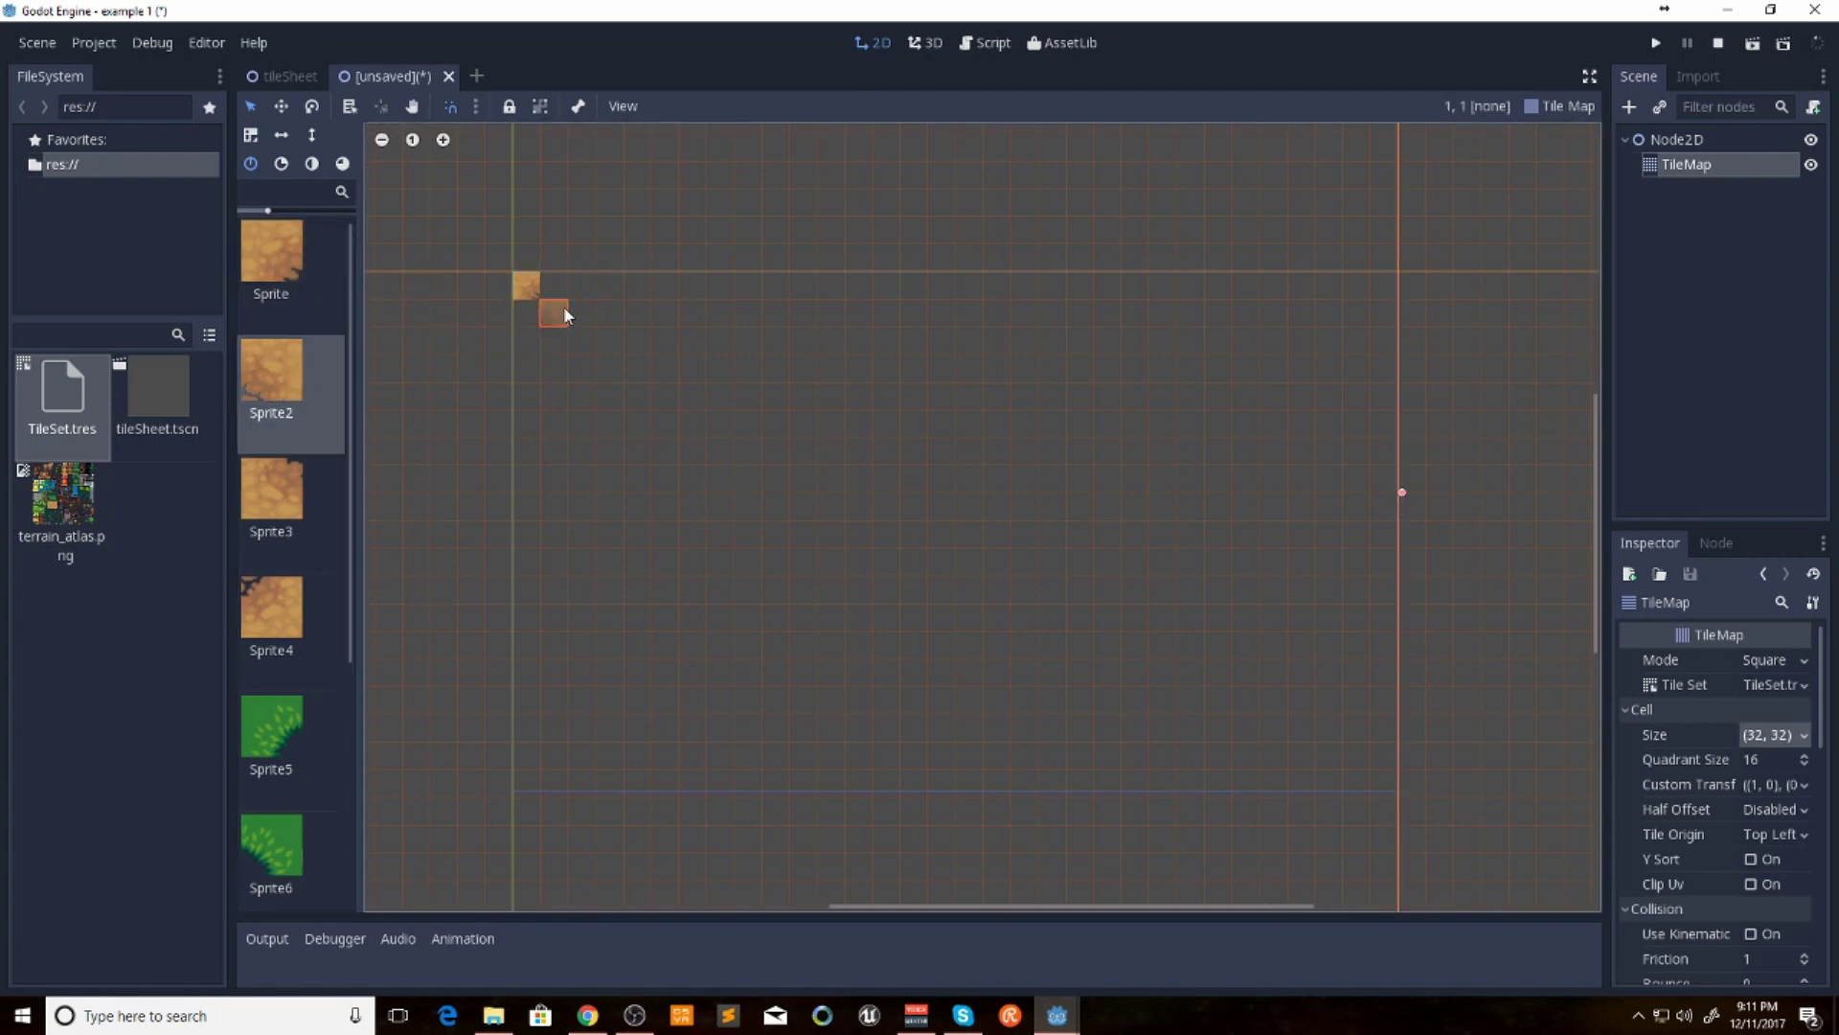
left_click(560, 291)
left_click(303, 469)
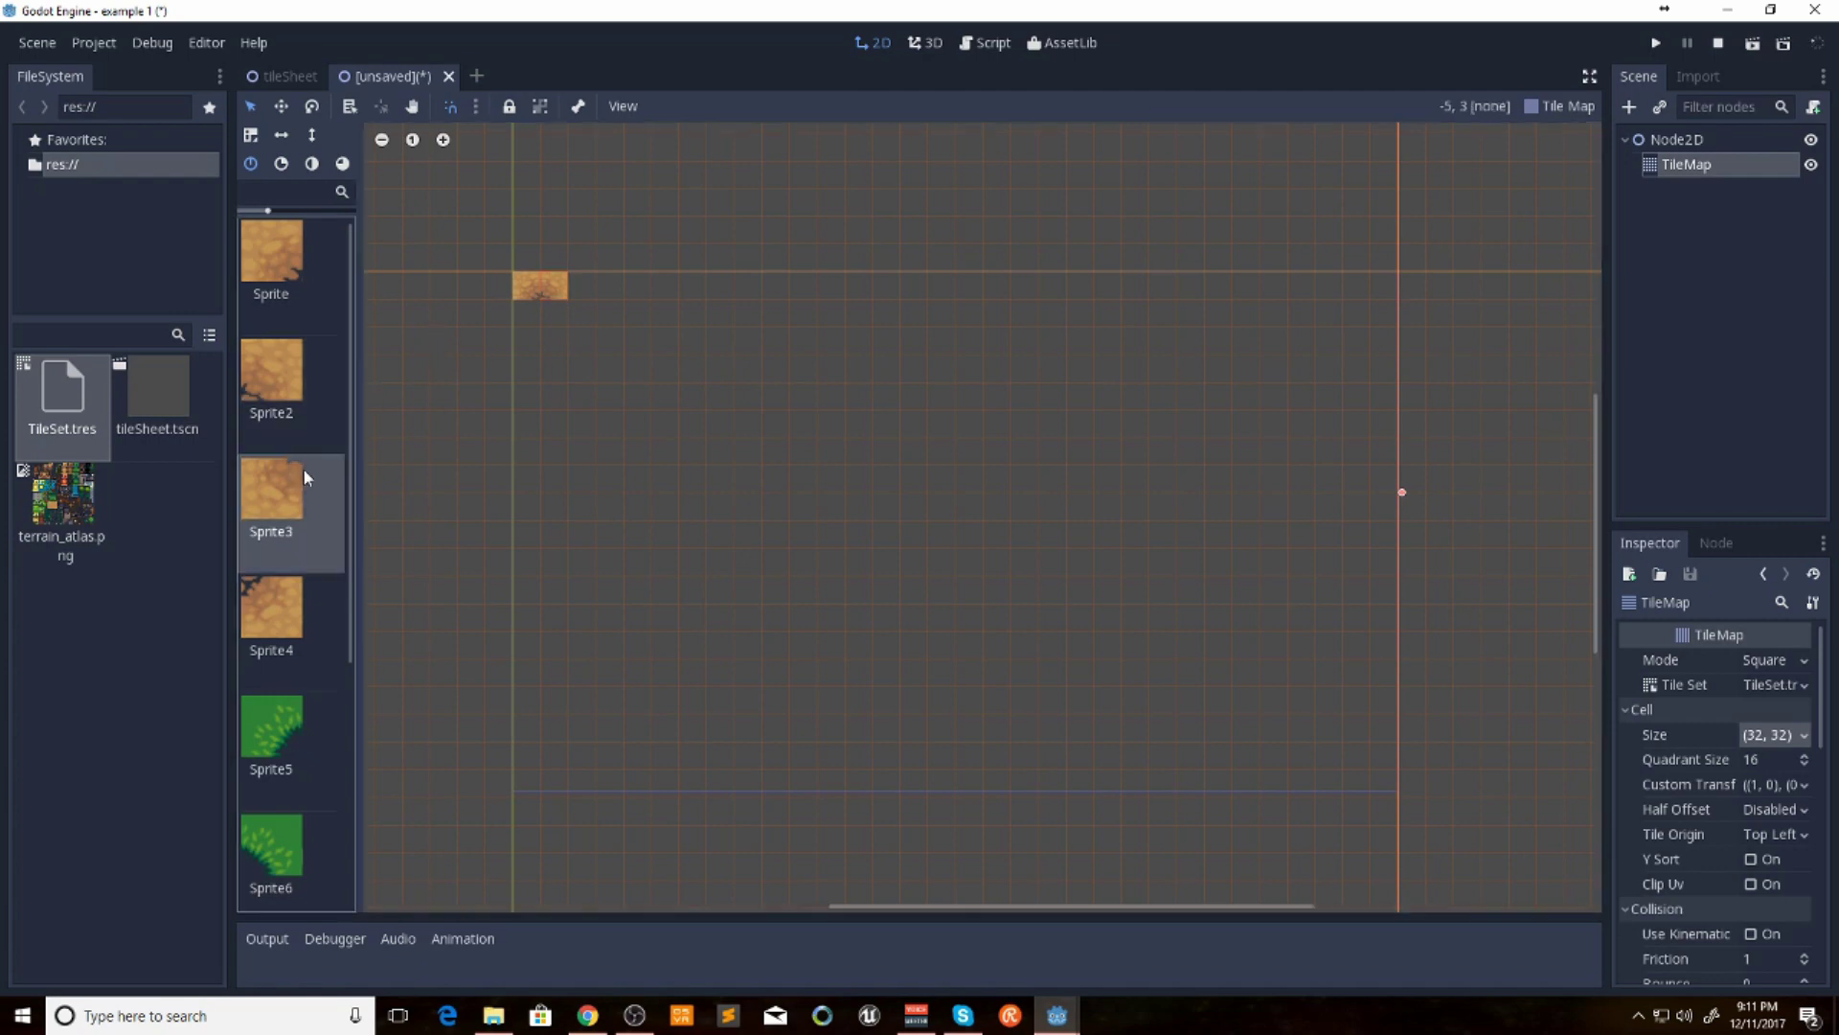
left_click(523, 320)
left_click(279, 585)
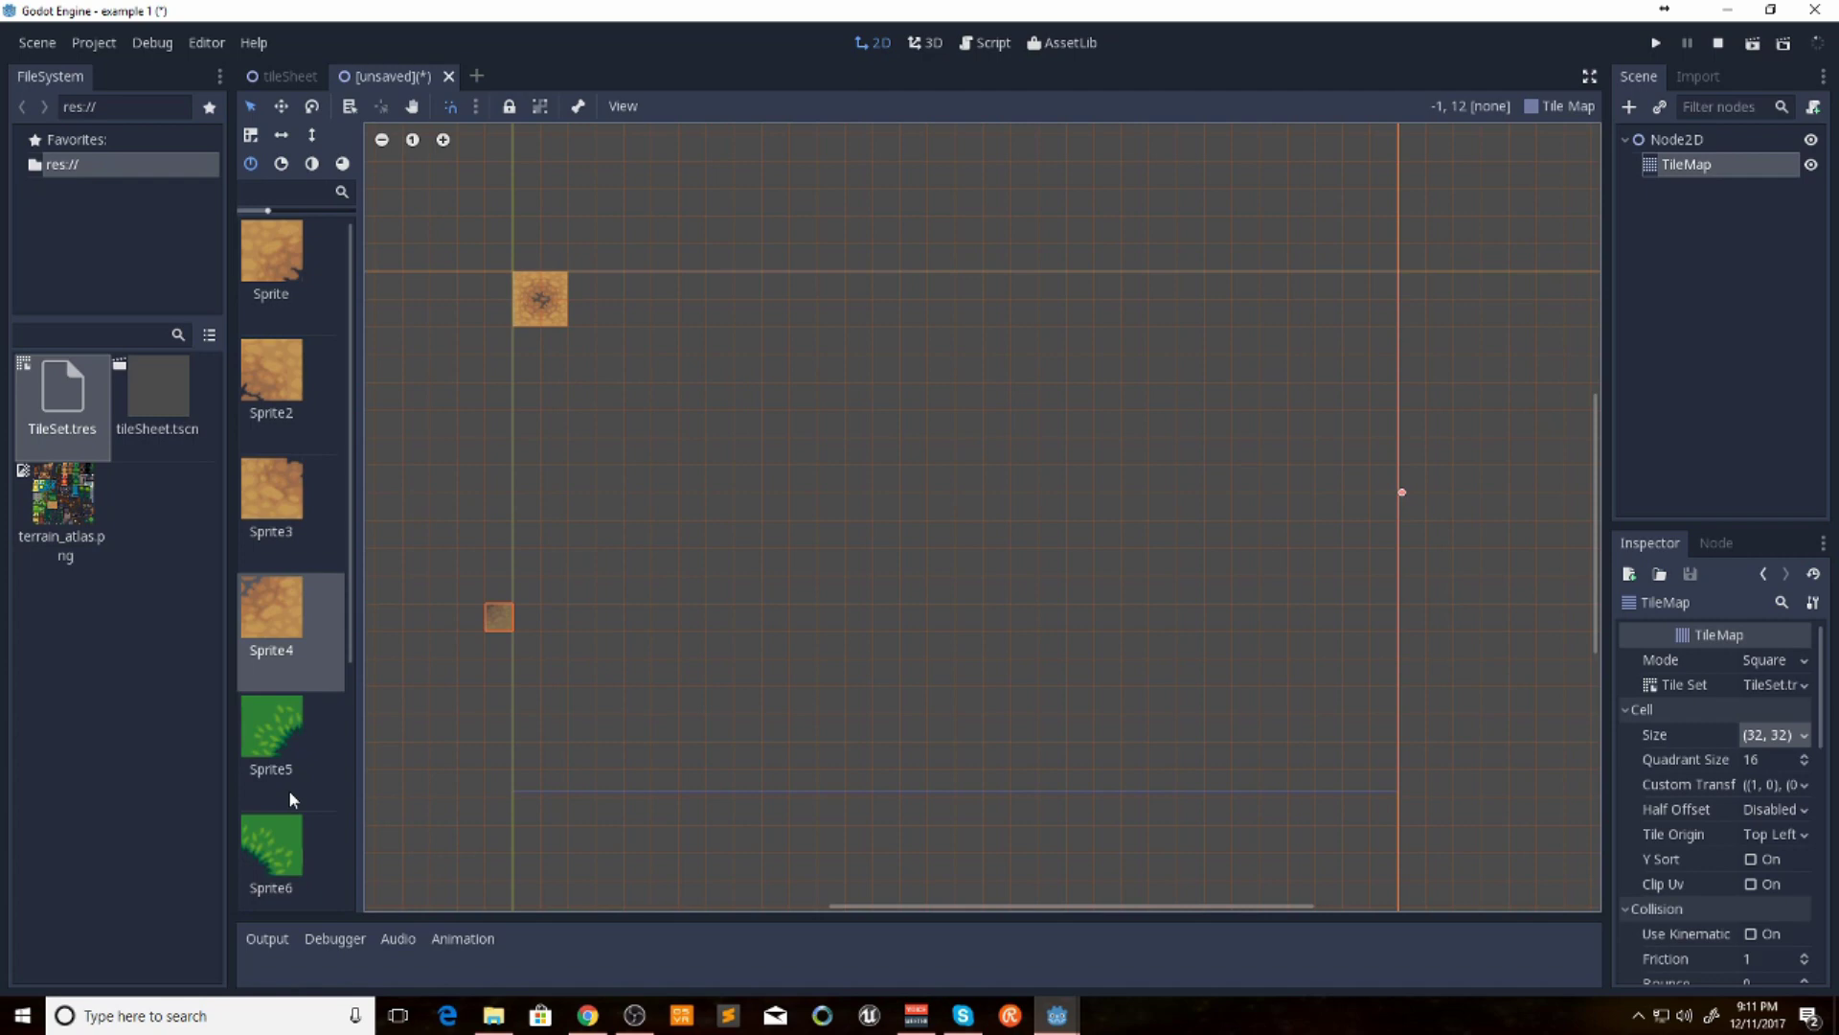
Replace the upper two tiles of the dirt block with the grass tiles Sprite5 and Sprite6
scroll(289, 683, "down", 3)
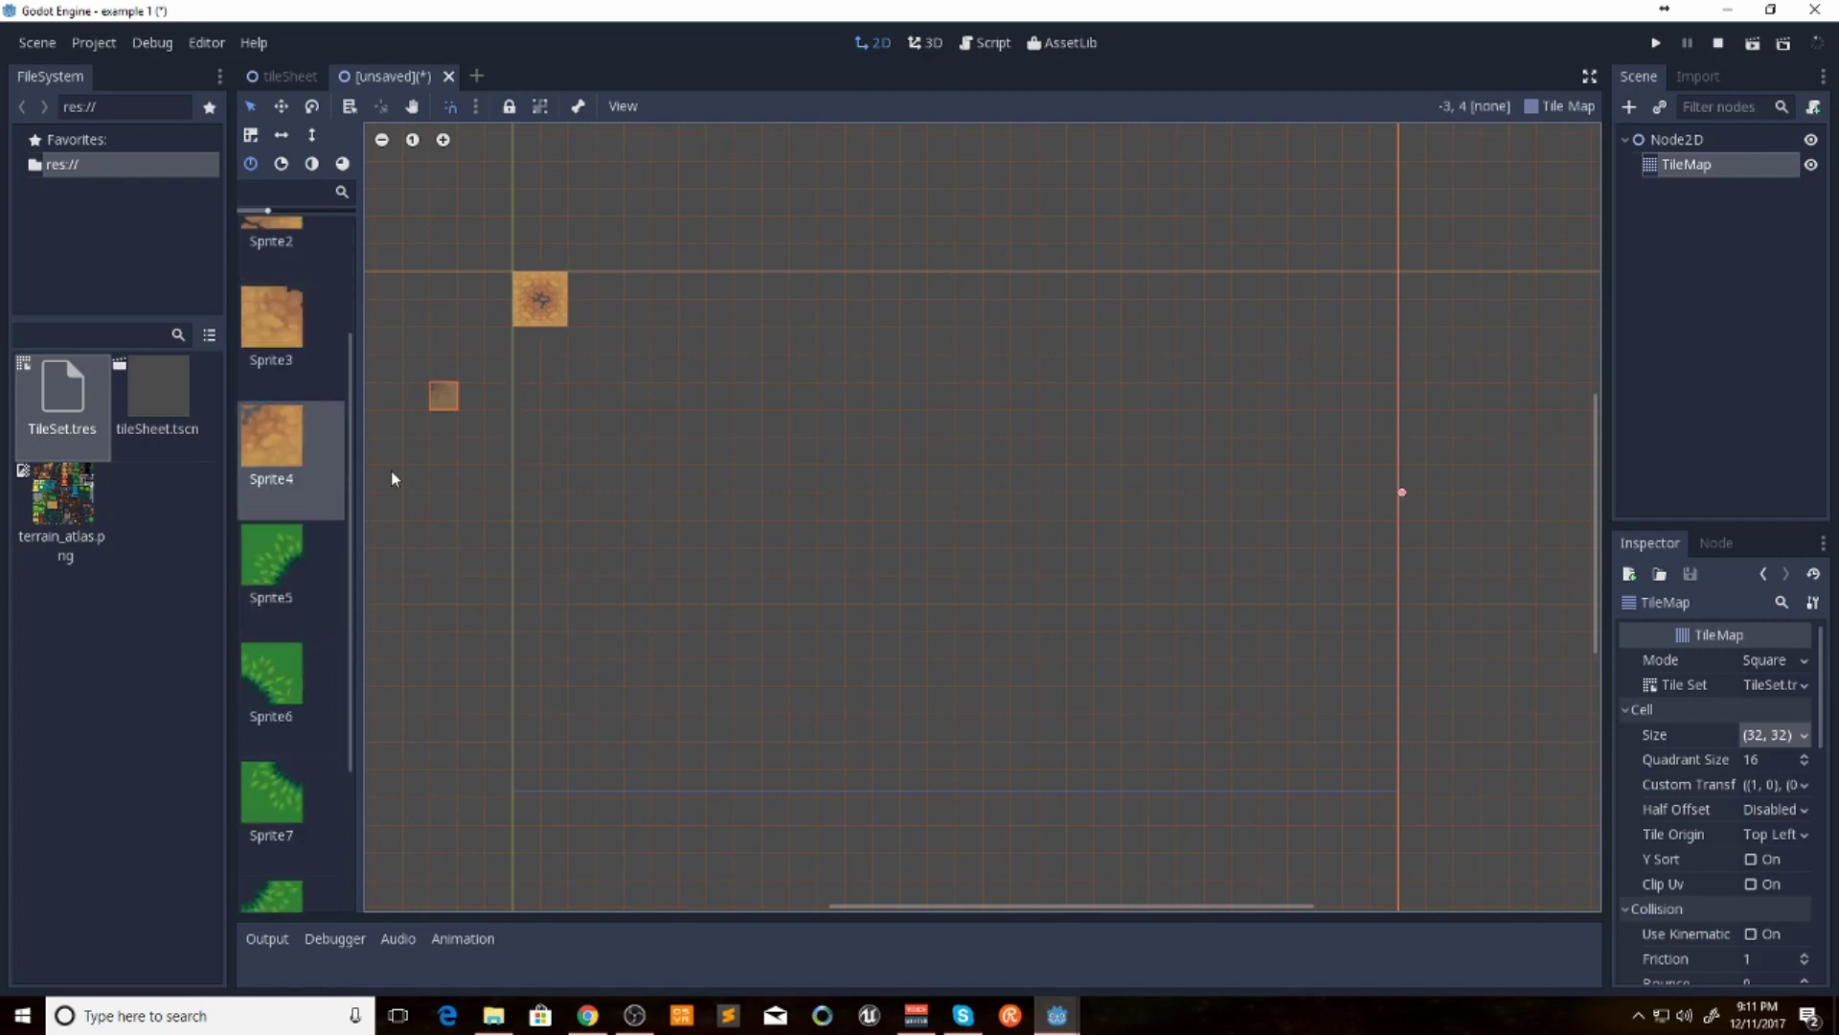
left_click(285, 553)
left_click(525, 289)
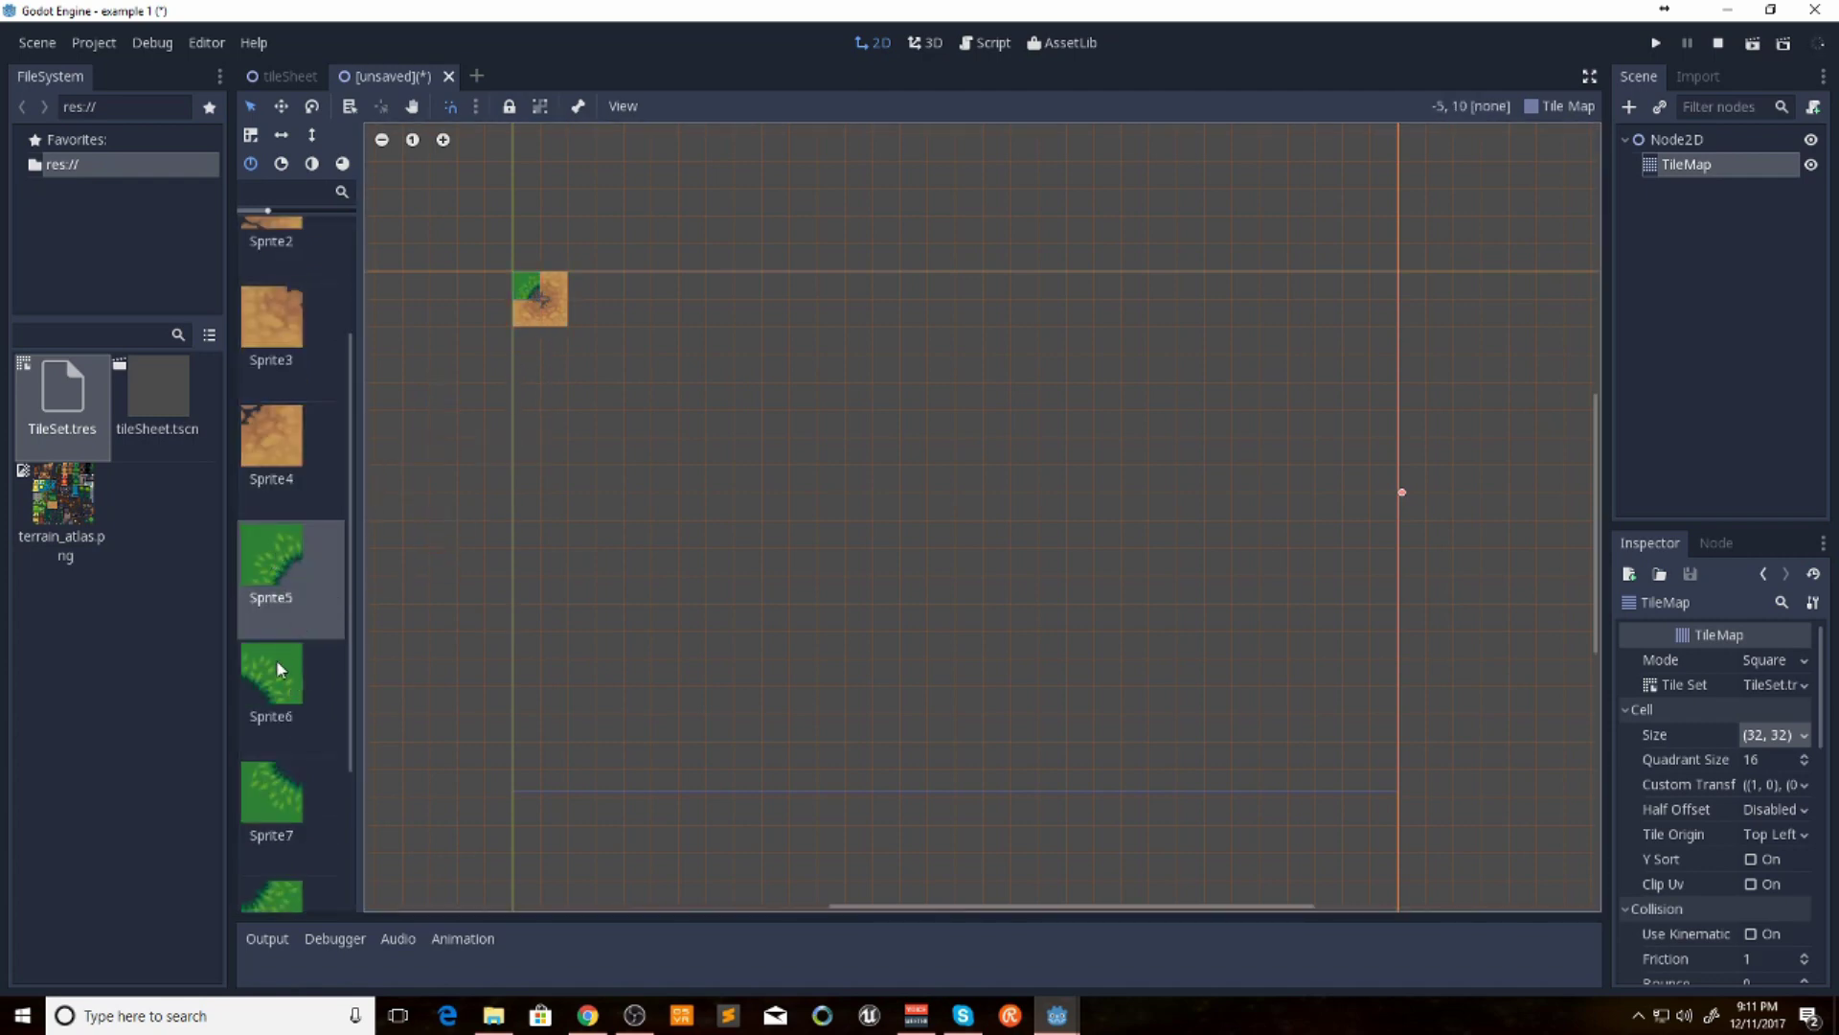
left_click(276, 659)
left_click(556, 287)
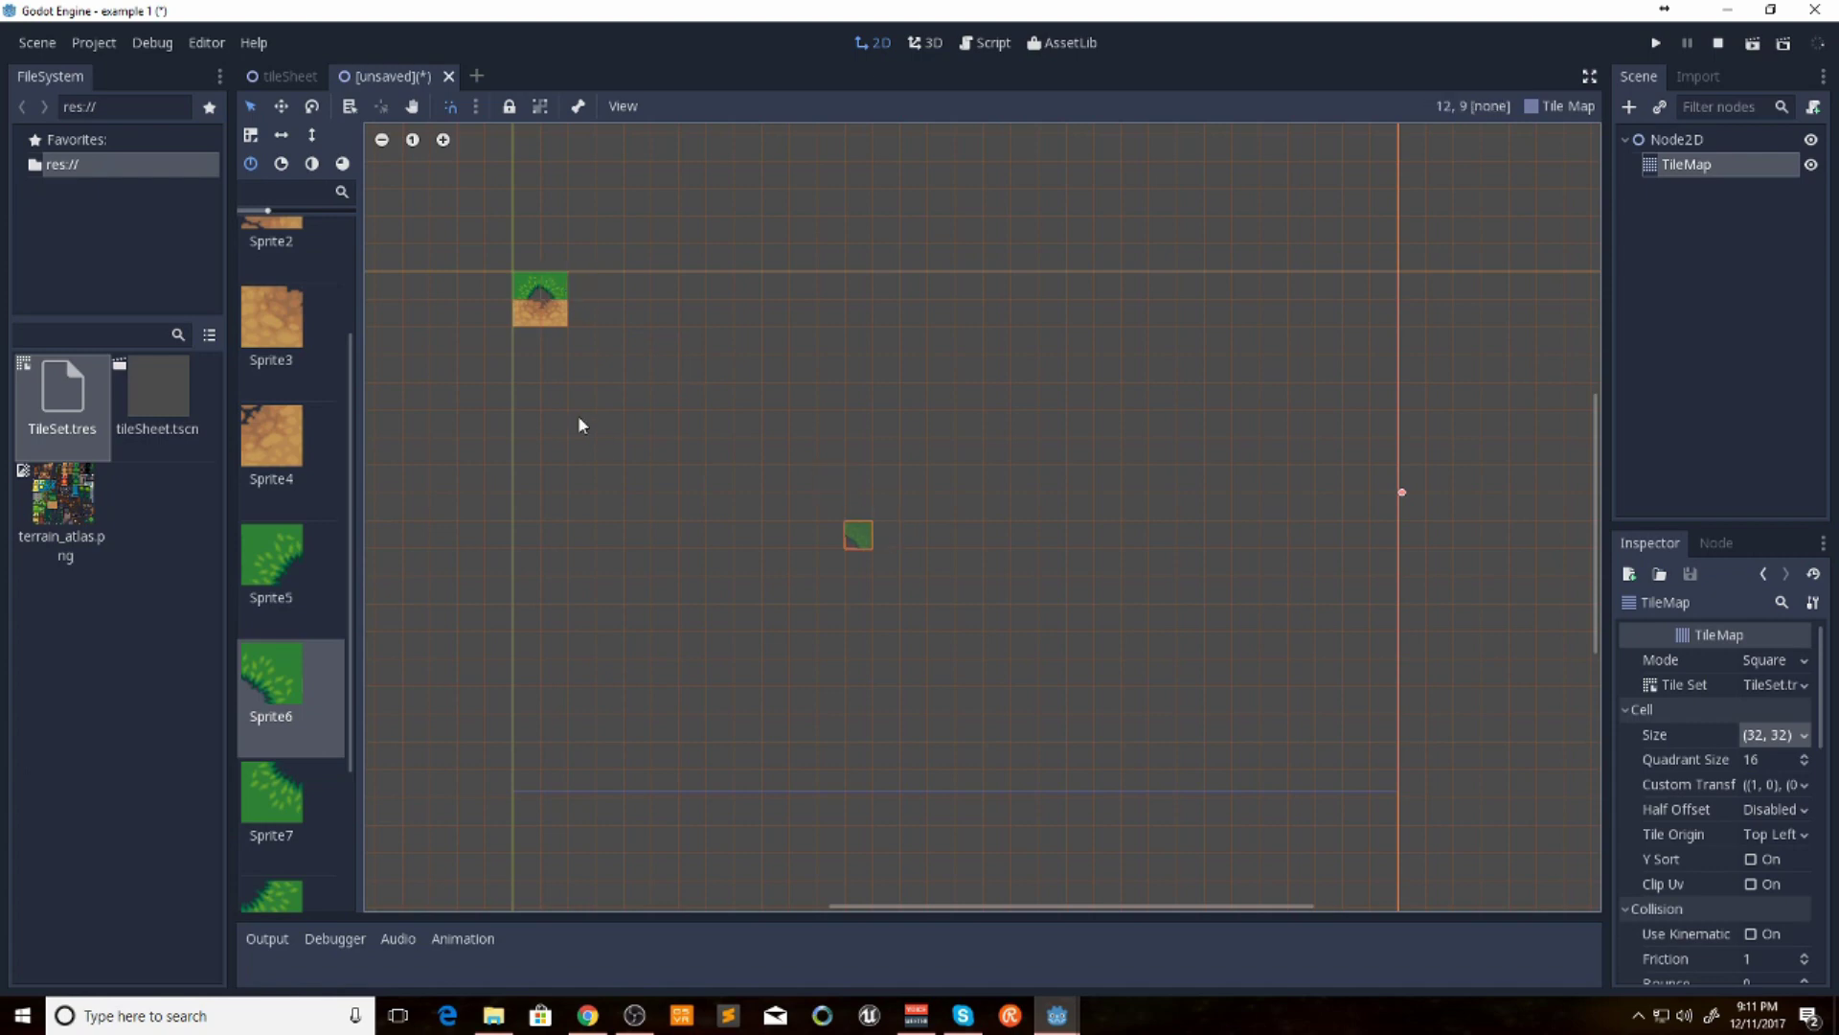
Paint a freehand trail of Sprite6 grass tiles and cover much of the map with freehand strokes of Sprite4 dirt tiles
mouse_move(697, 397)
left_mouse_down()
mouse_move(1166, 423)
mouse_move(1313, 472)
mouse_move(1221, 530)
mouse_move(969, 560)
left_mouse_up()
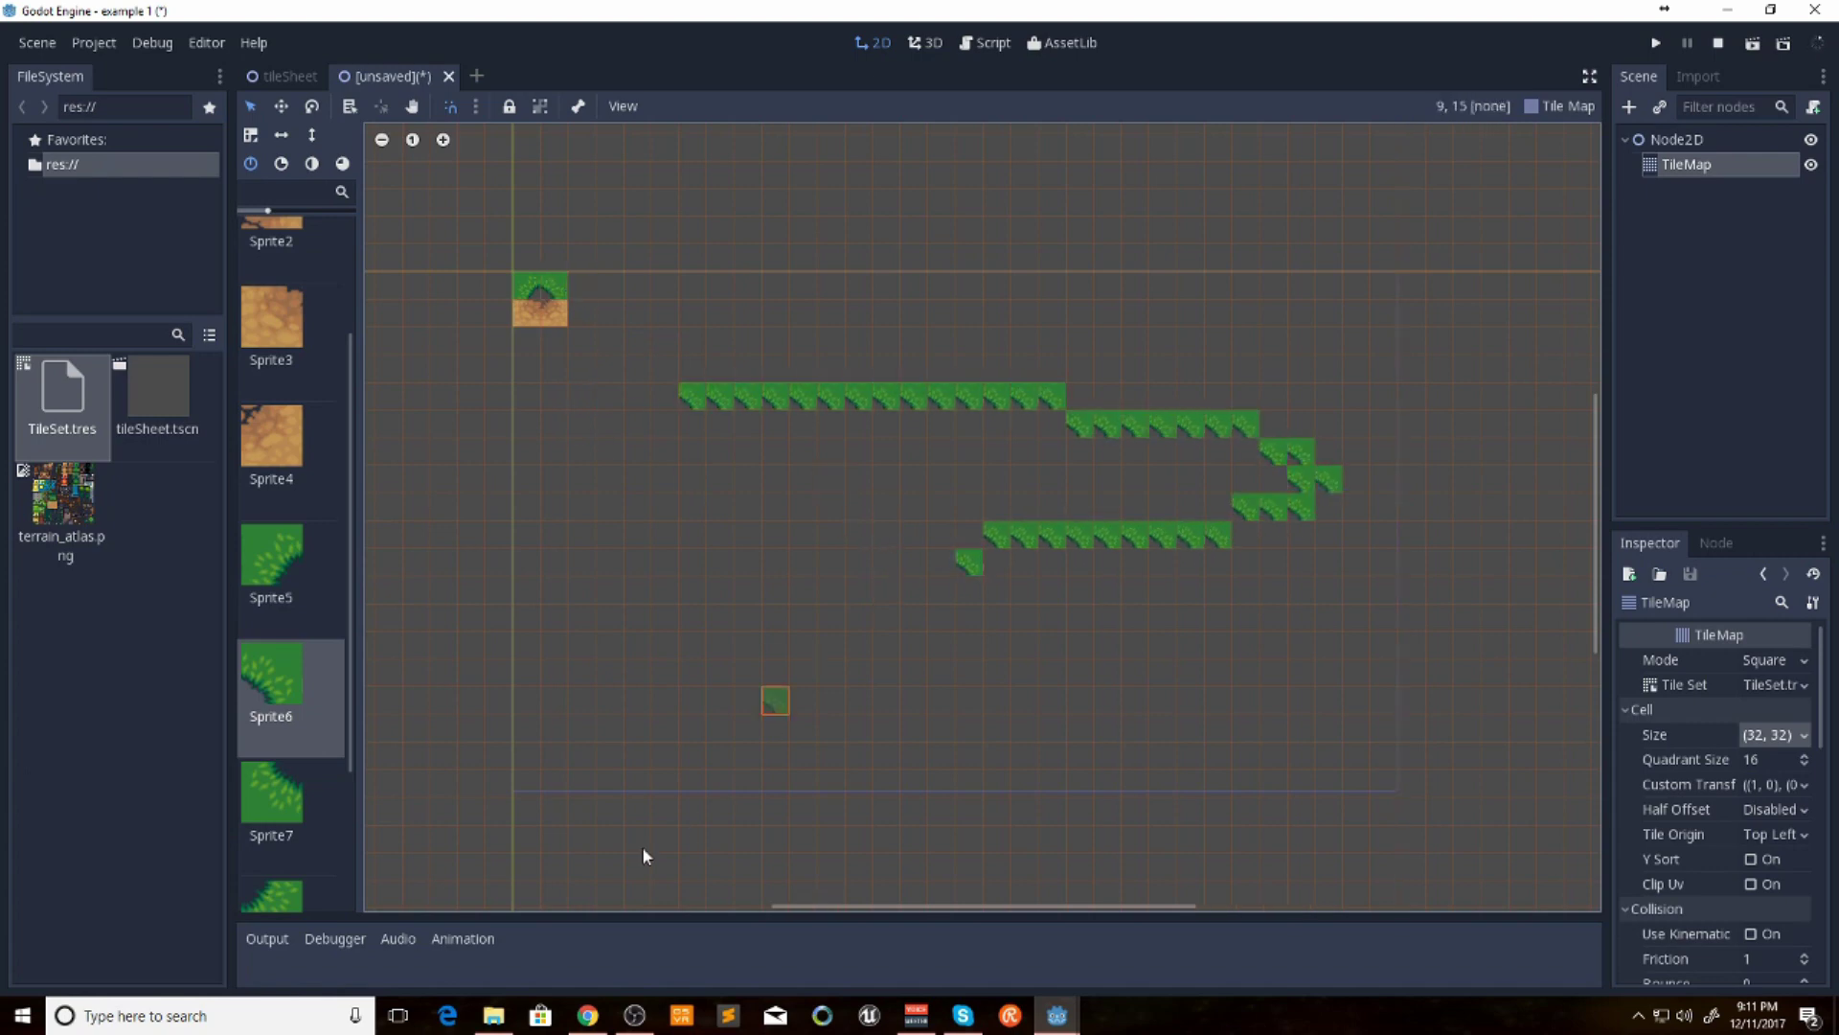
scroll(313, 761, "down", 3)
scroll(318, 732, "up", 7)
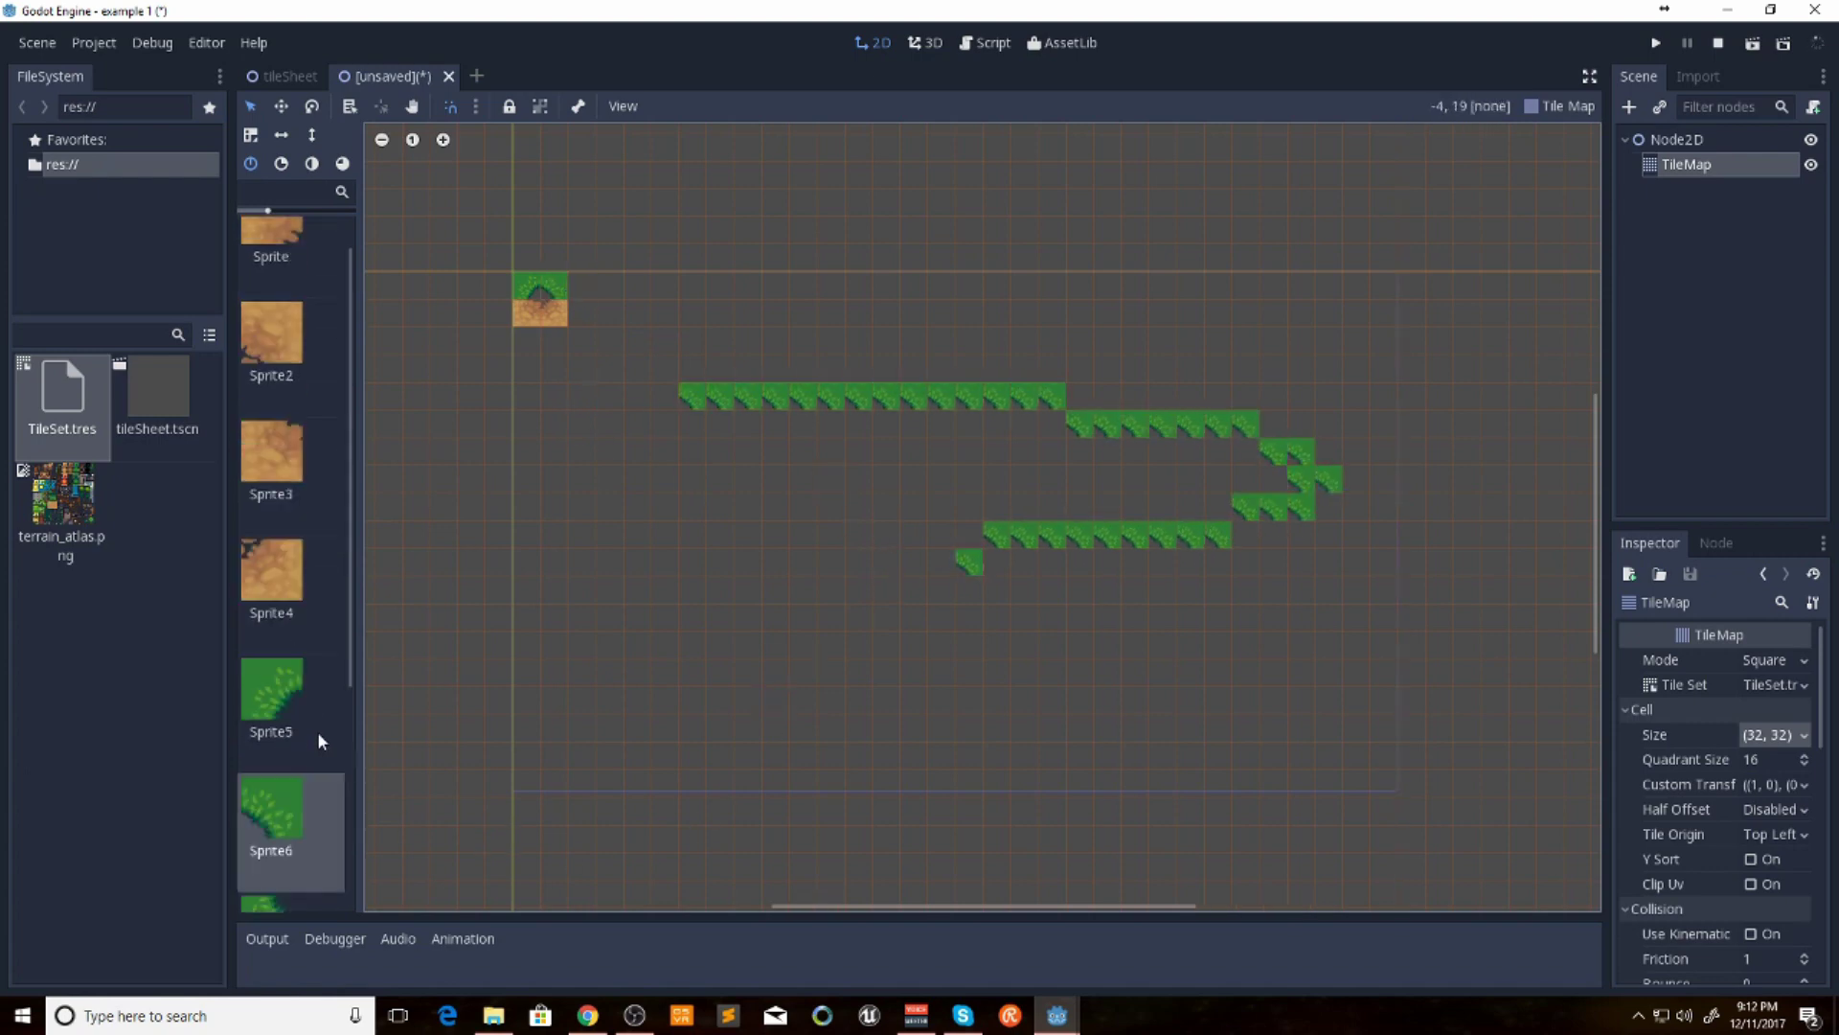
left_click(285, 649)
mouse_move(964, 462)
left_mouse_down()
mouse_move(695, 474)
mouse_move(650, 536)
mouse_move(644, 589)
mouse_move(556, 700)
mouse_move(745, 744)
mouse_move(1287, 647)
left_mouse_up()
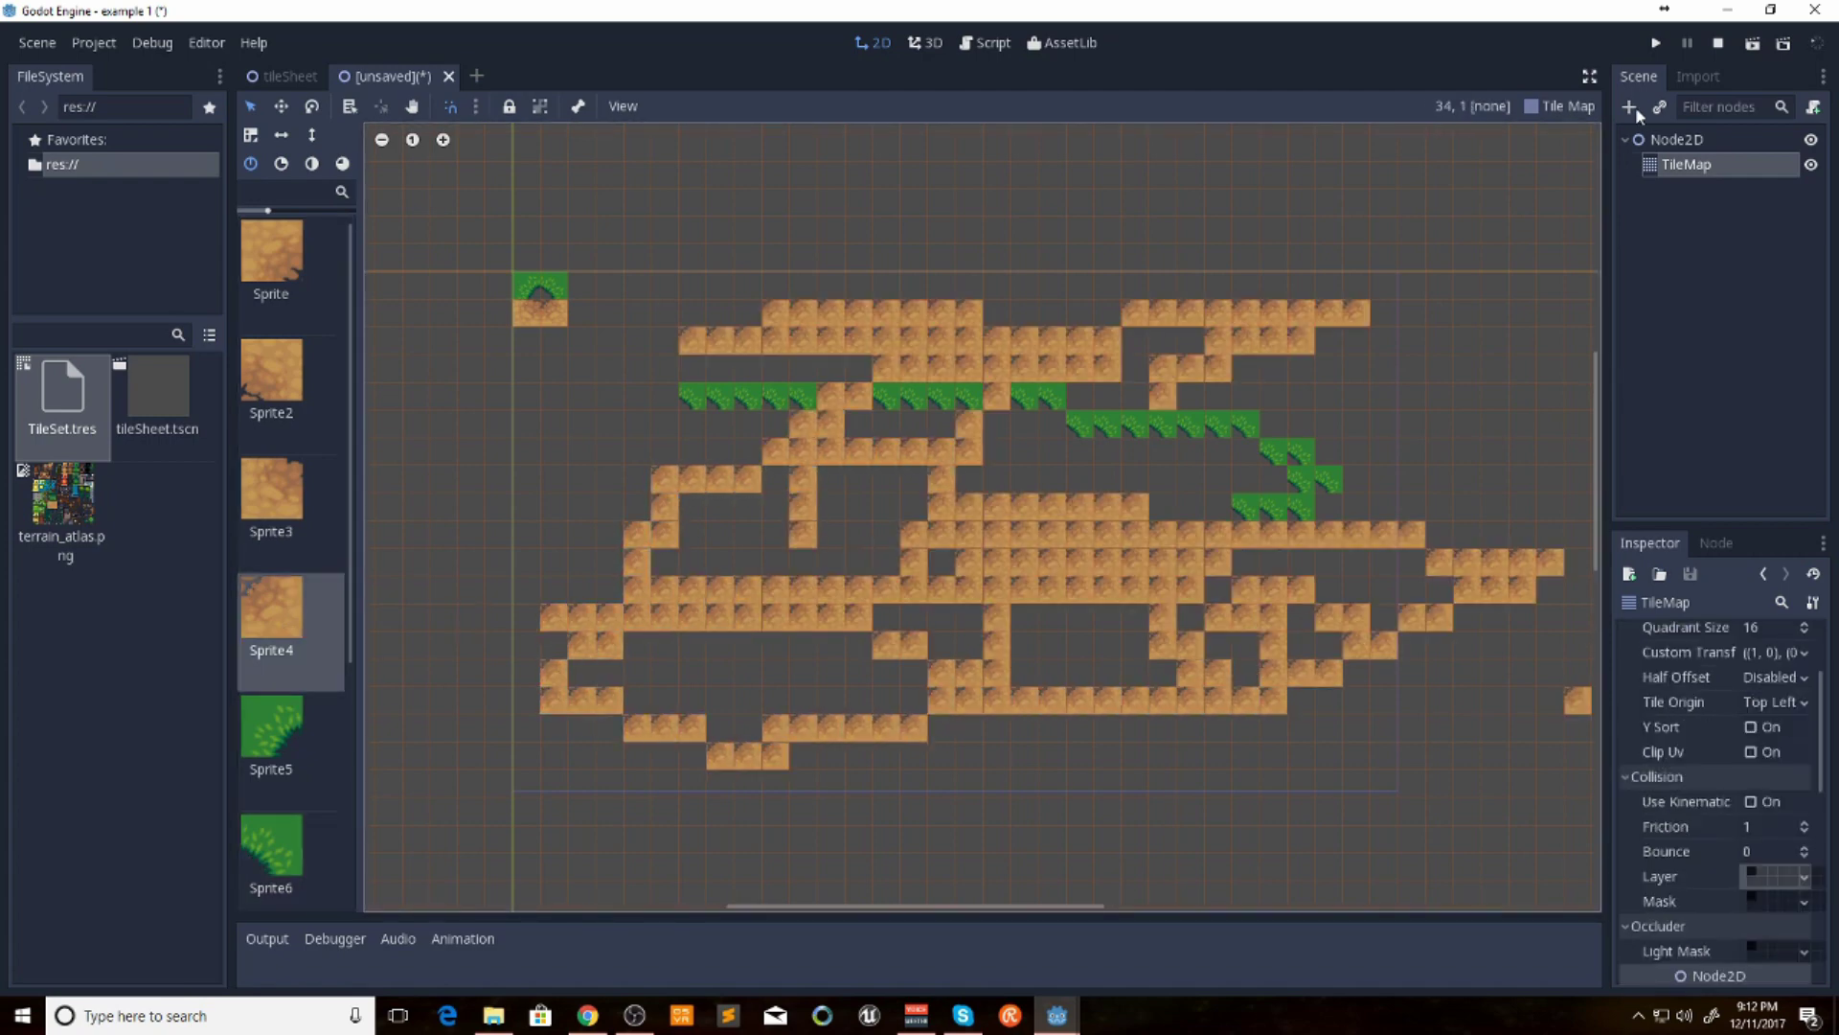
Add a second TileMap directly under Node2D, above the first, and give it TileSet.tres with 32 by 32 cells
left_click(1629, 108)
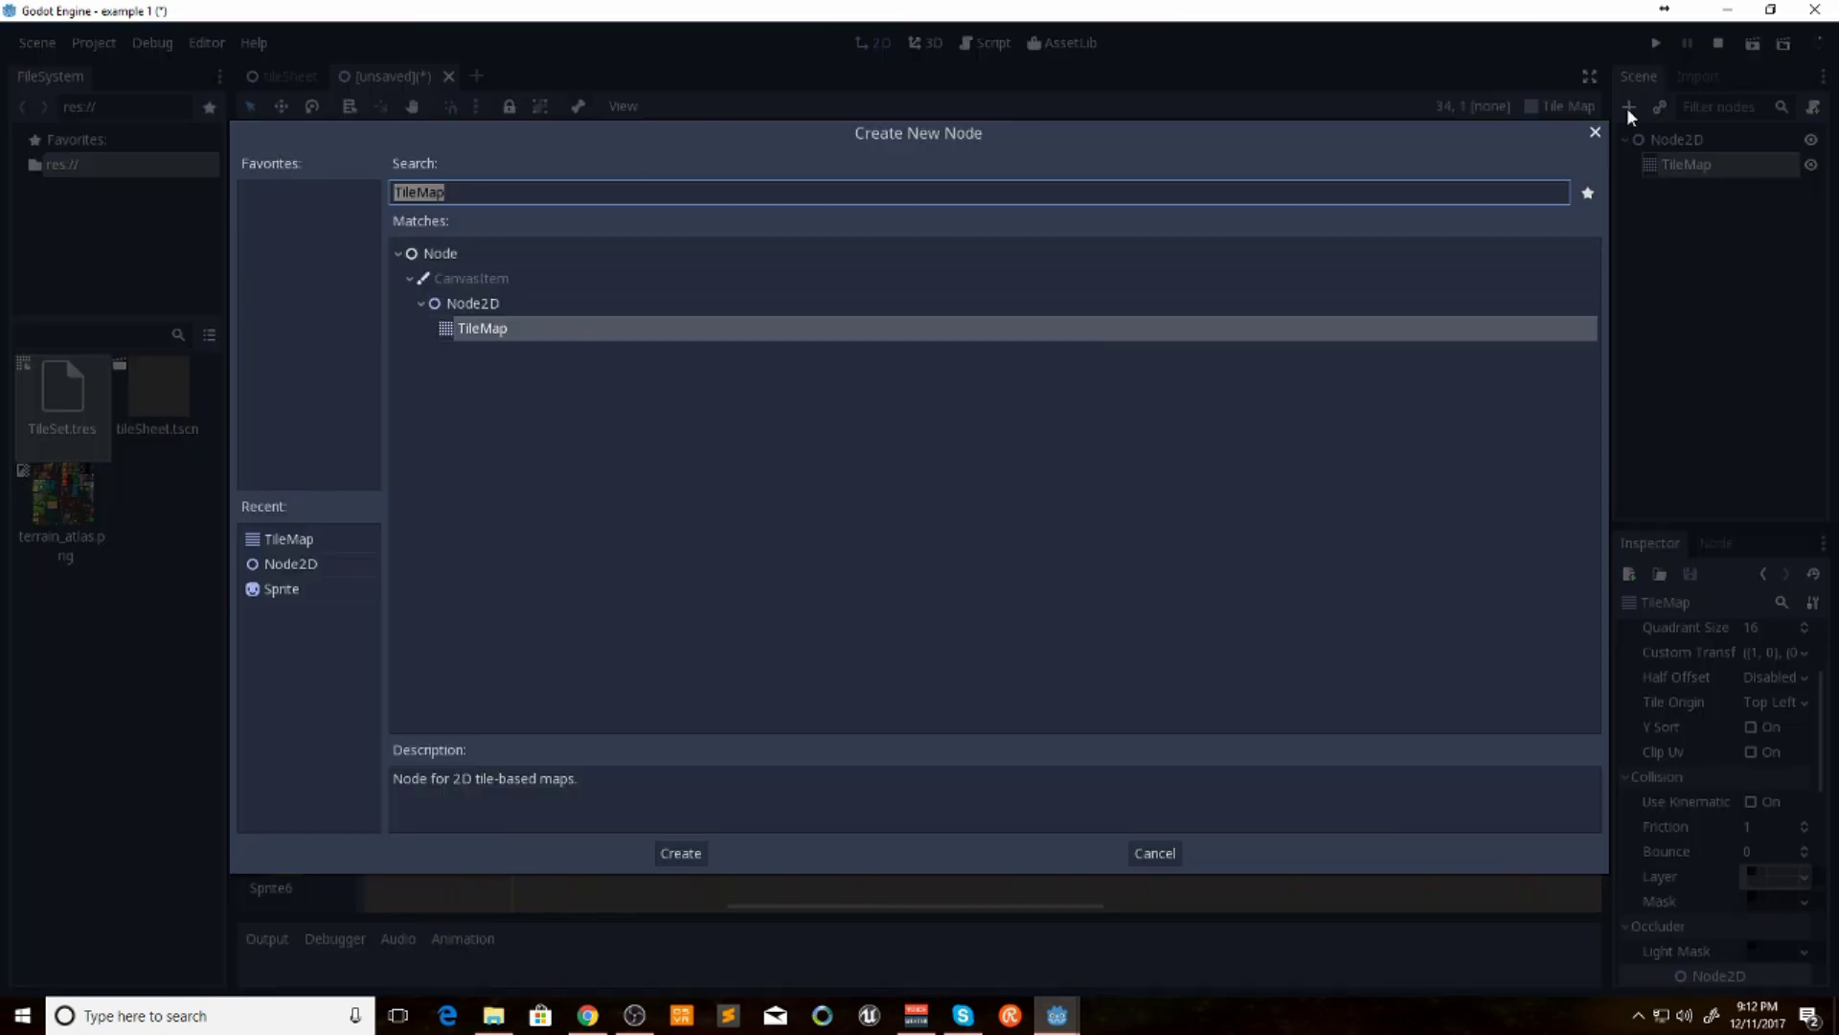
double_click(331, 542)
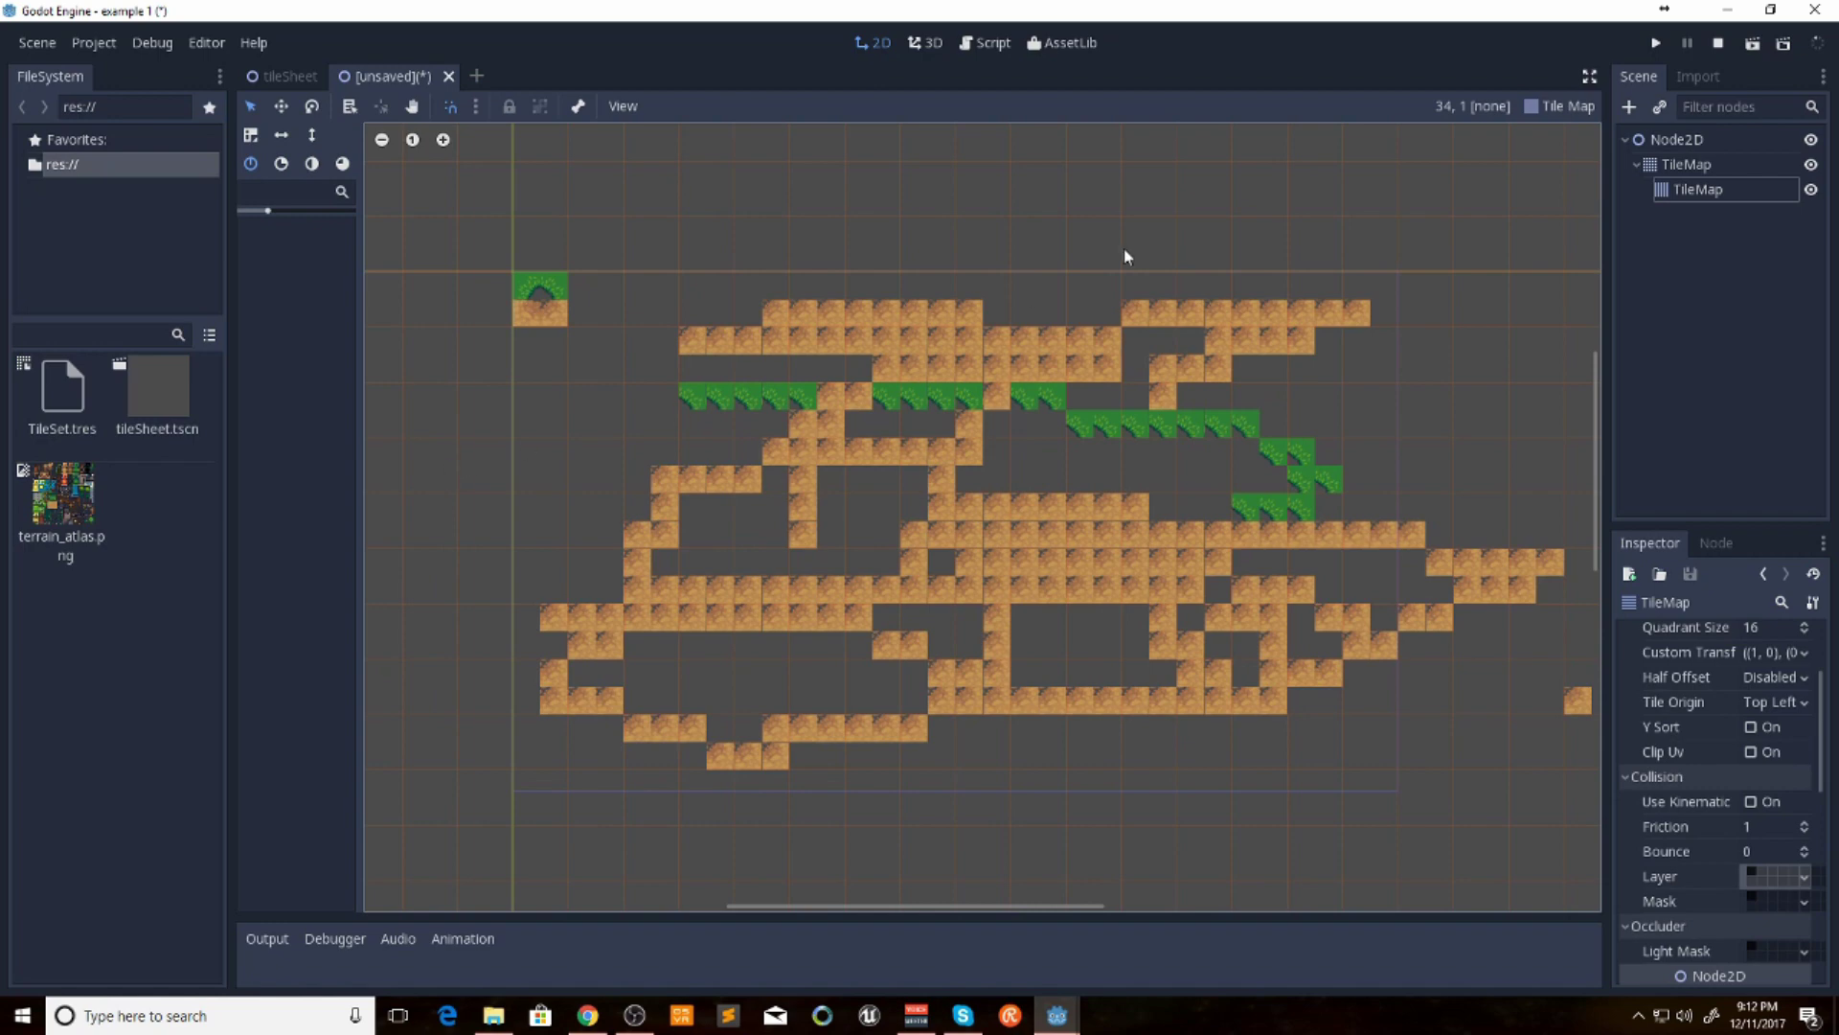
left_click_drag(1686, 194, 1665, 155)
left_click(1692, 167)
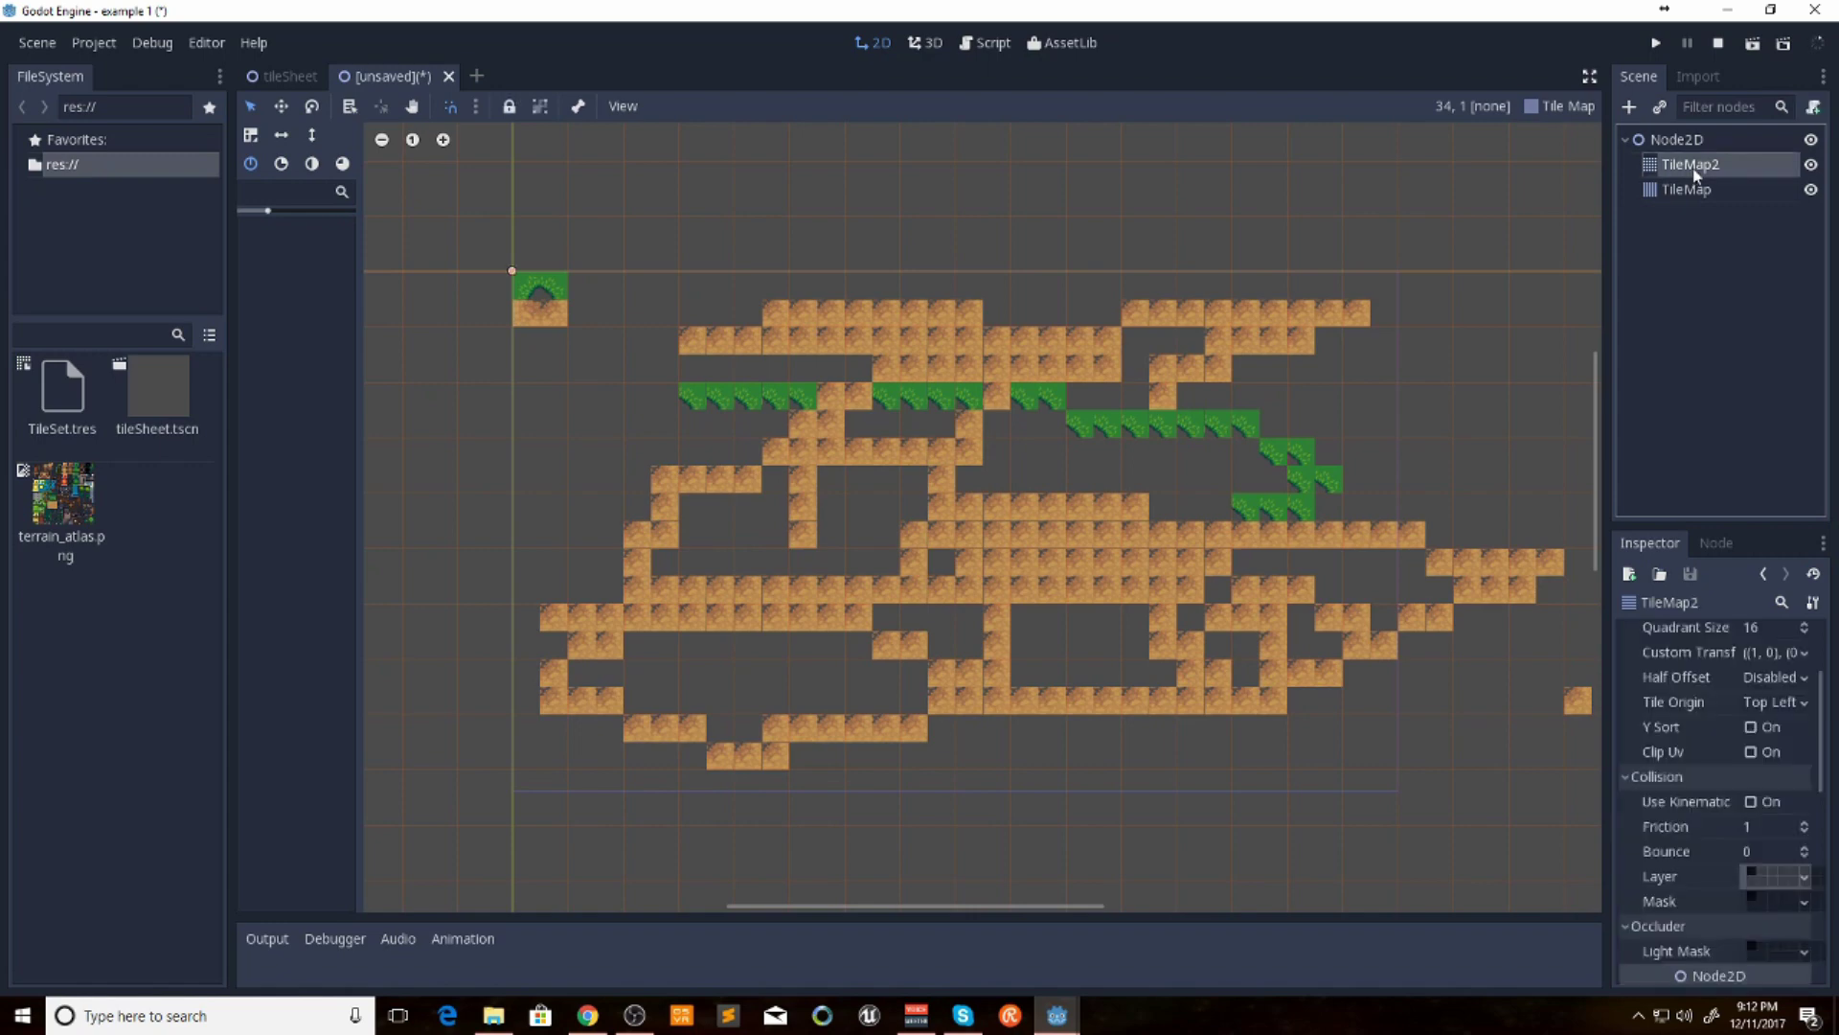
scroll(1740, 648, "up", 3)
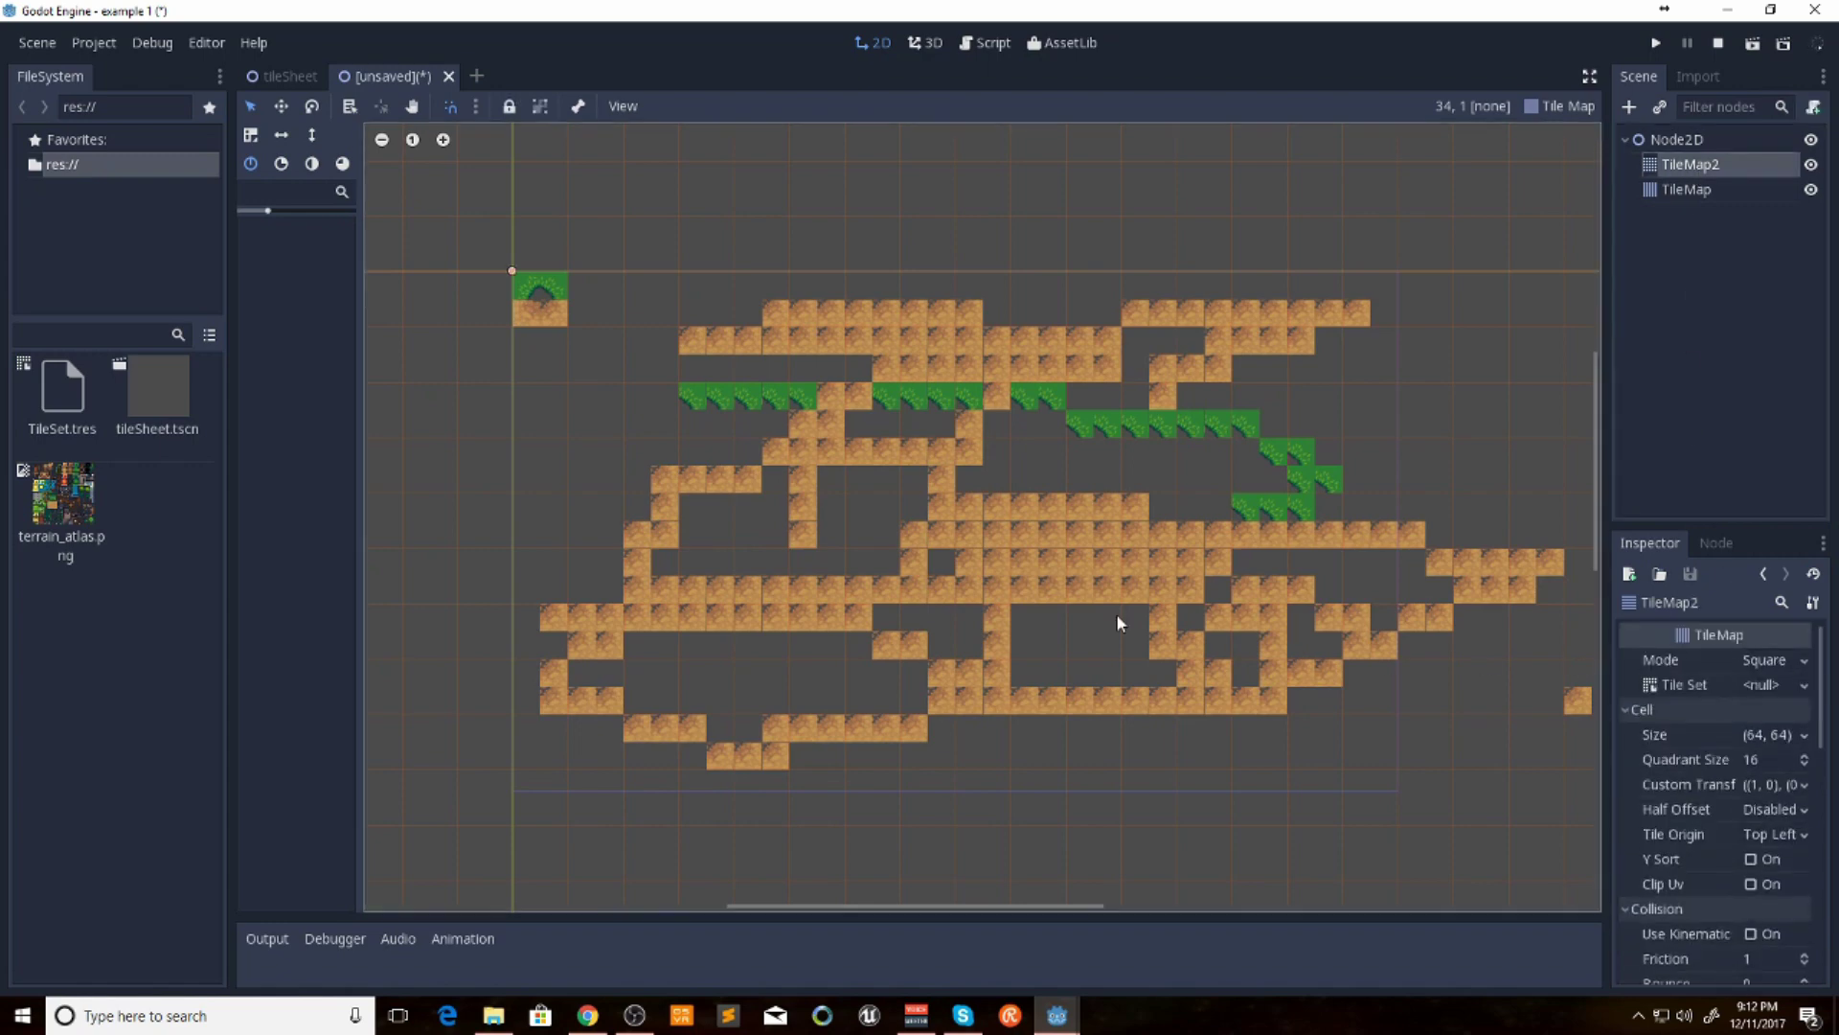
left_click_drag(67, 394, 1768, 690)
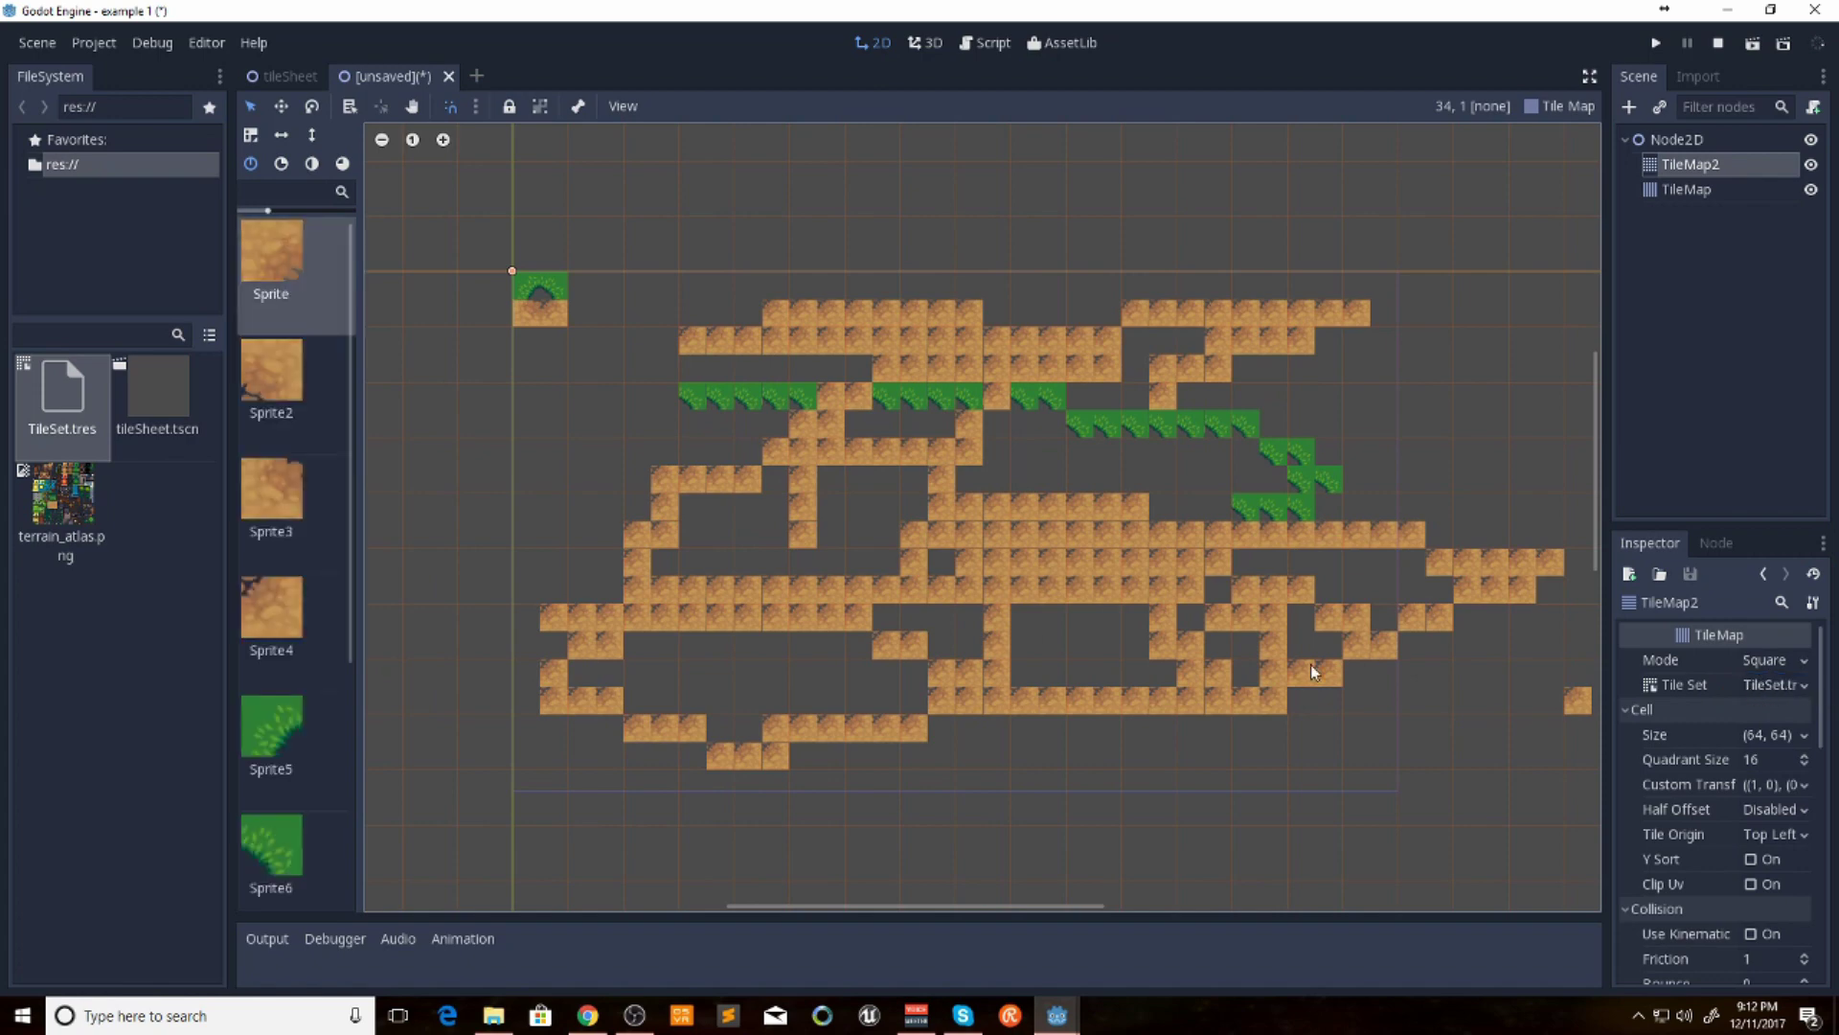
Paint Sprite5 grass tiles on TileMap2 across the empty area and beneath the central dirt patch
left_click(290, 742)
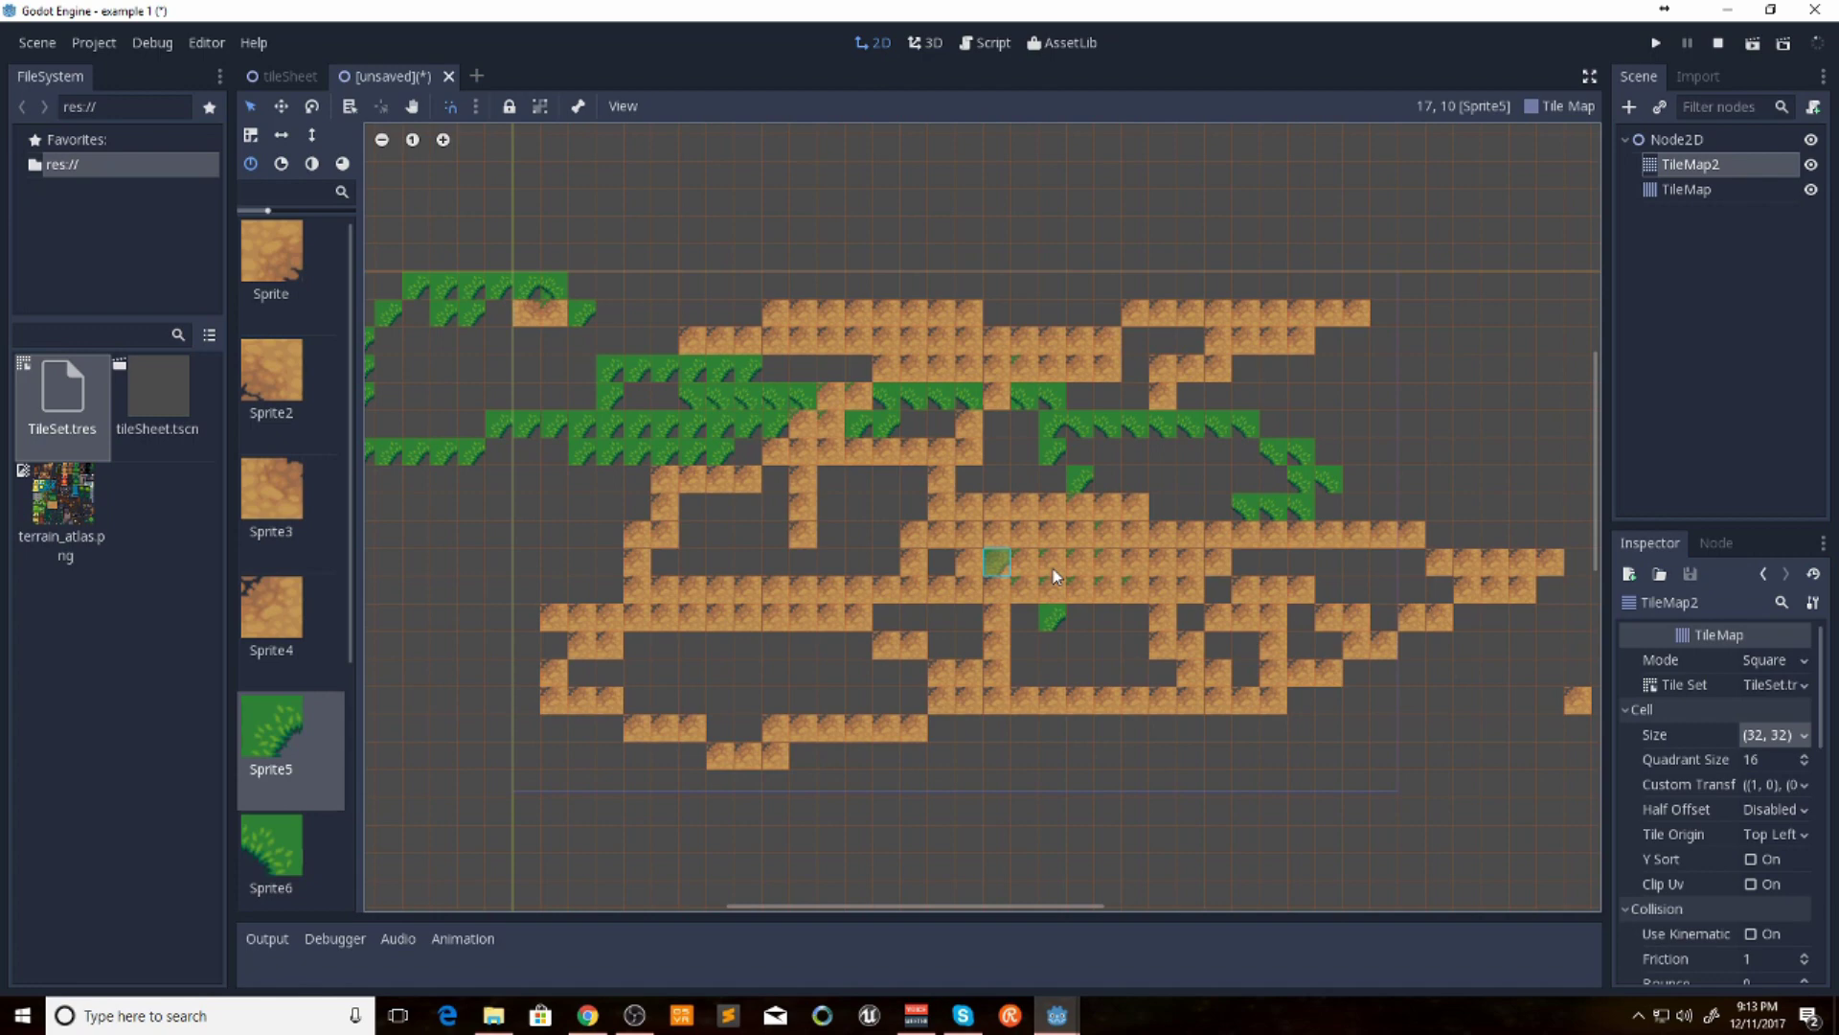
scroll(1054, 575, "up", 8)
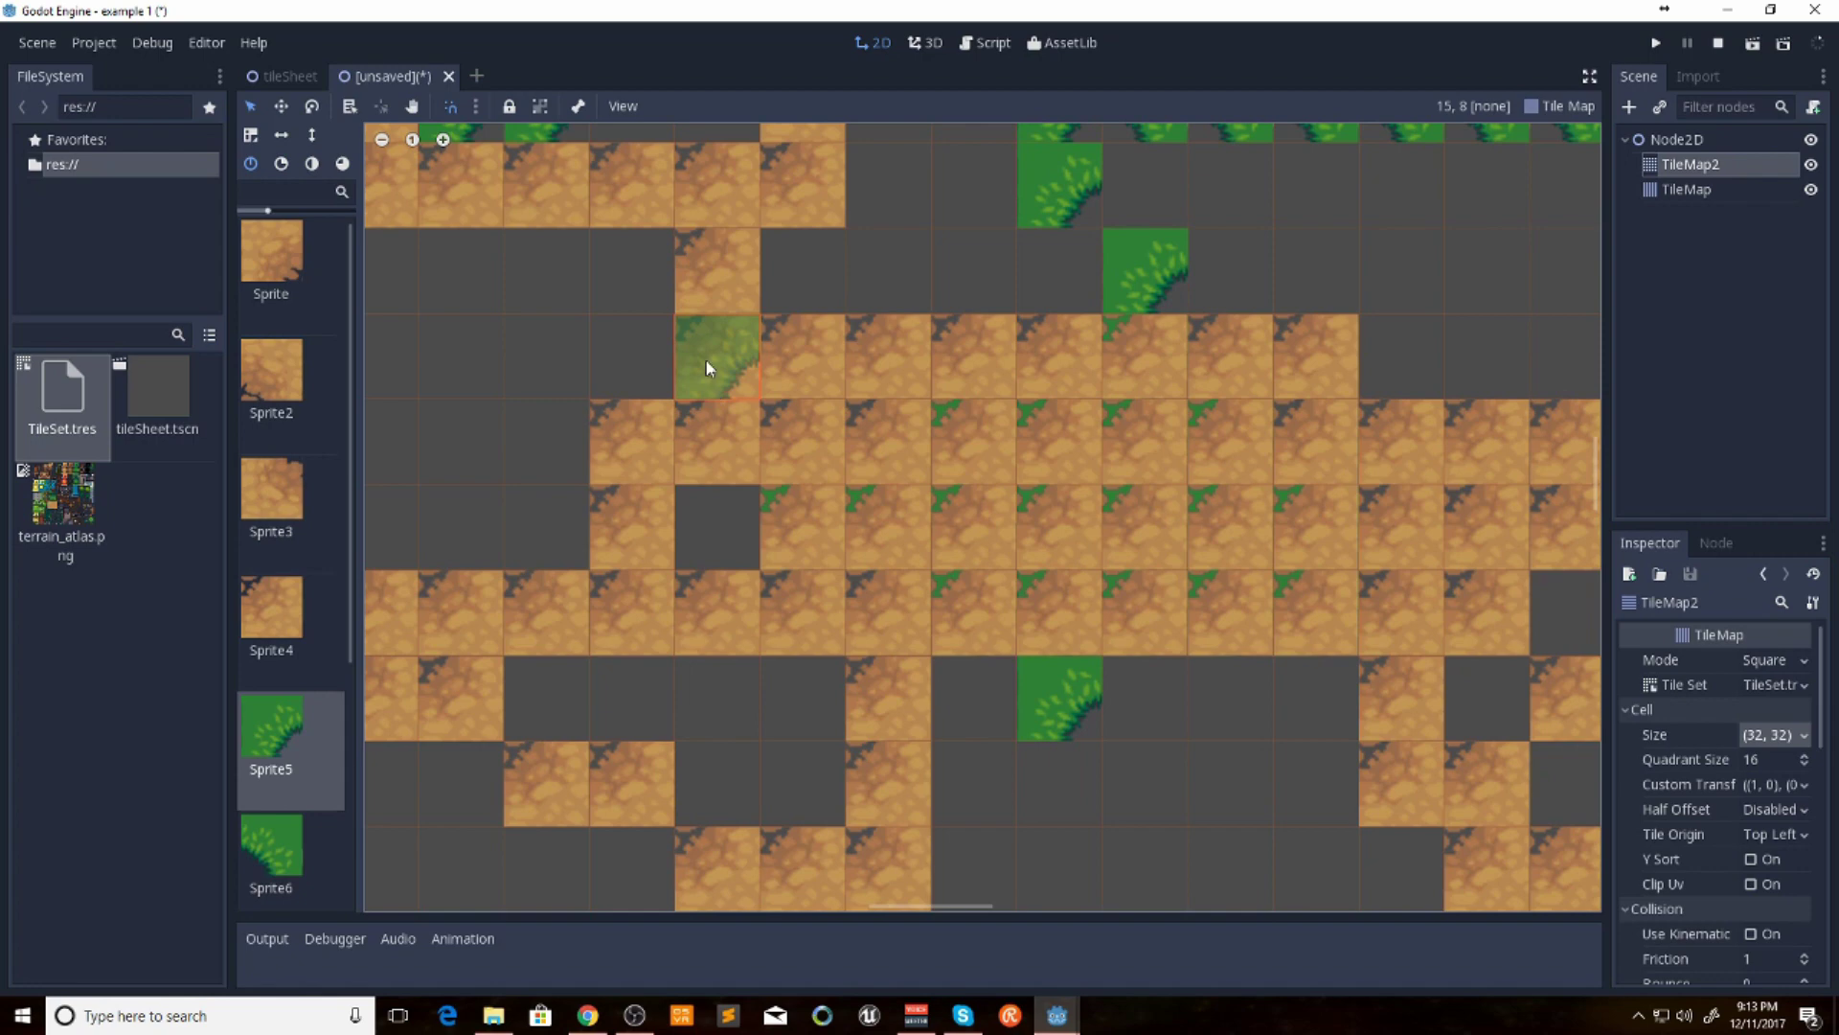
mouse_move(705, 360)
left_mouse_down()
mouse_move(1048, 355)
mouse_move(1112, 401)
mouse_move(1179, 372)
mouse_move(1335, 389)
left_mouse_up()
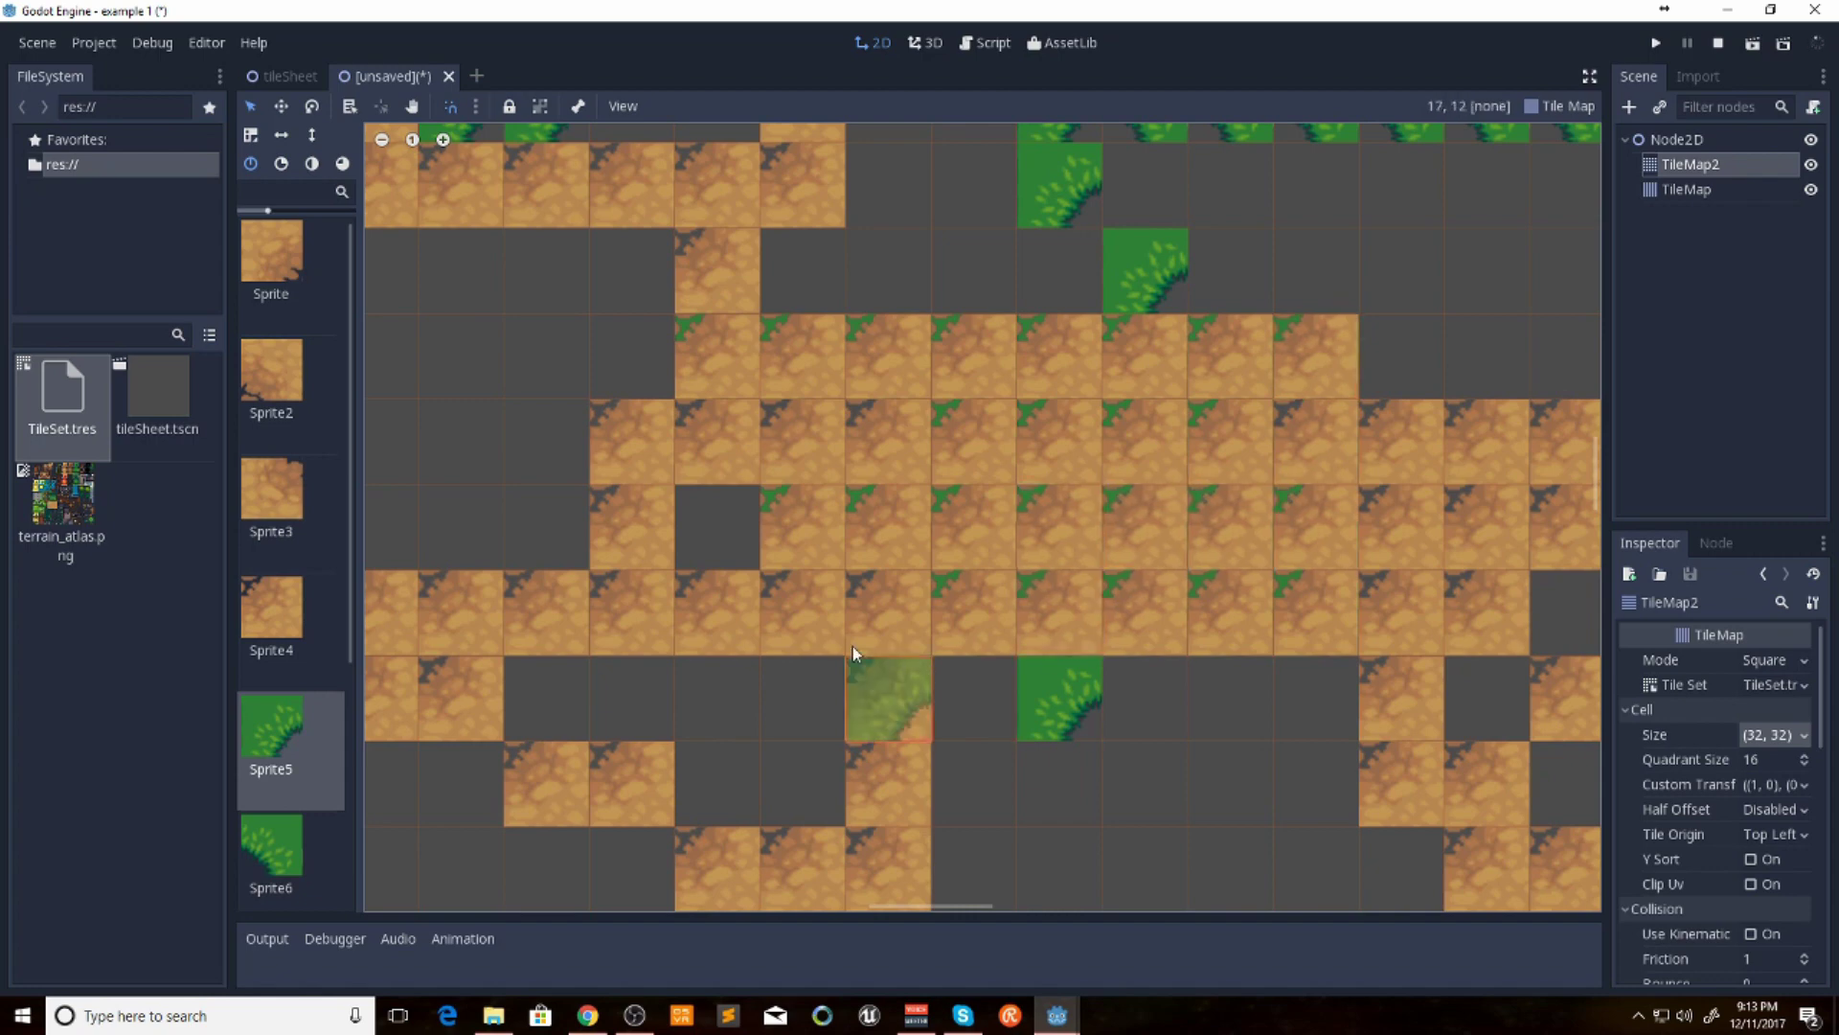
left_click(867, 611)
left_click_drag(674, 608, 645, 526)
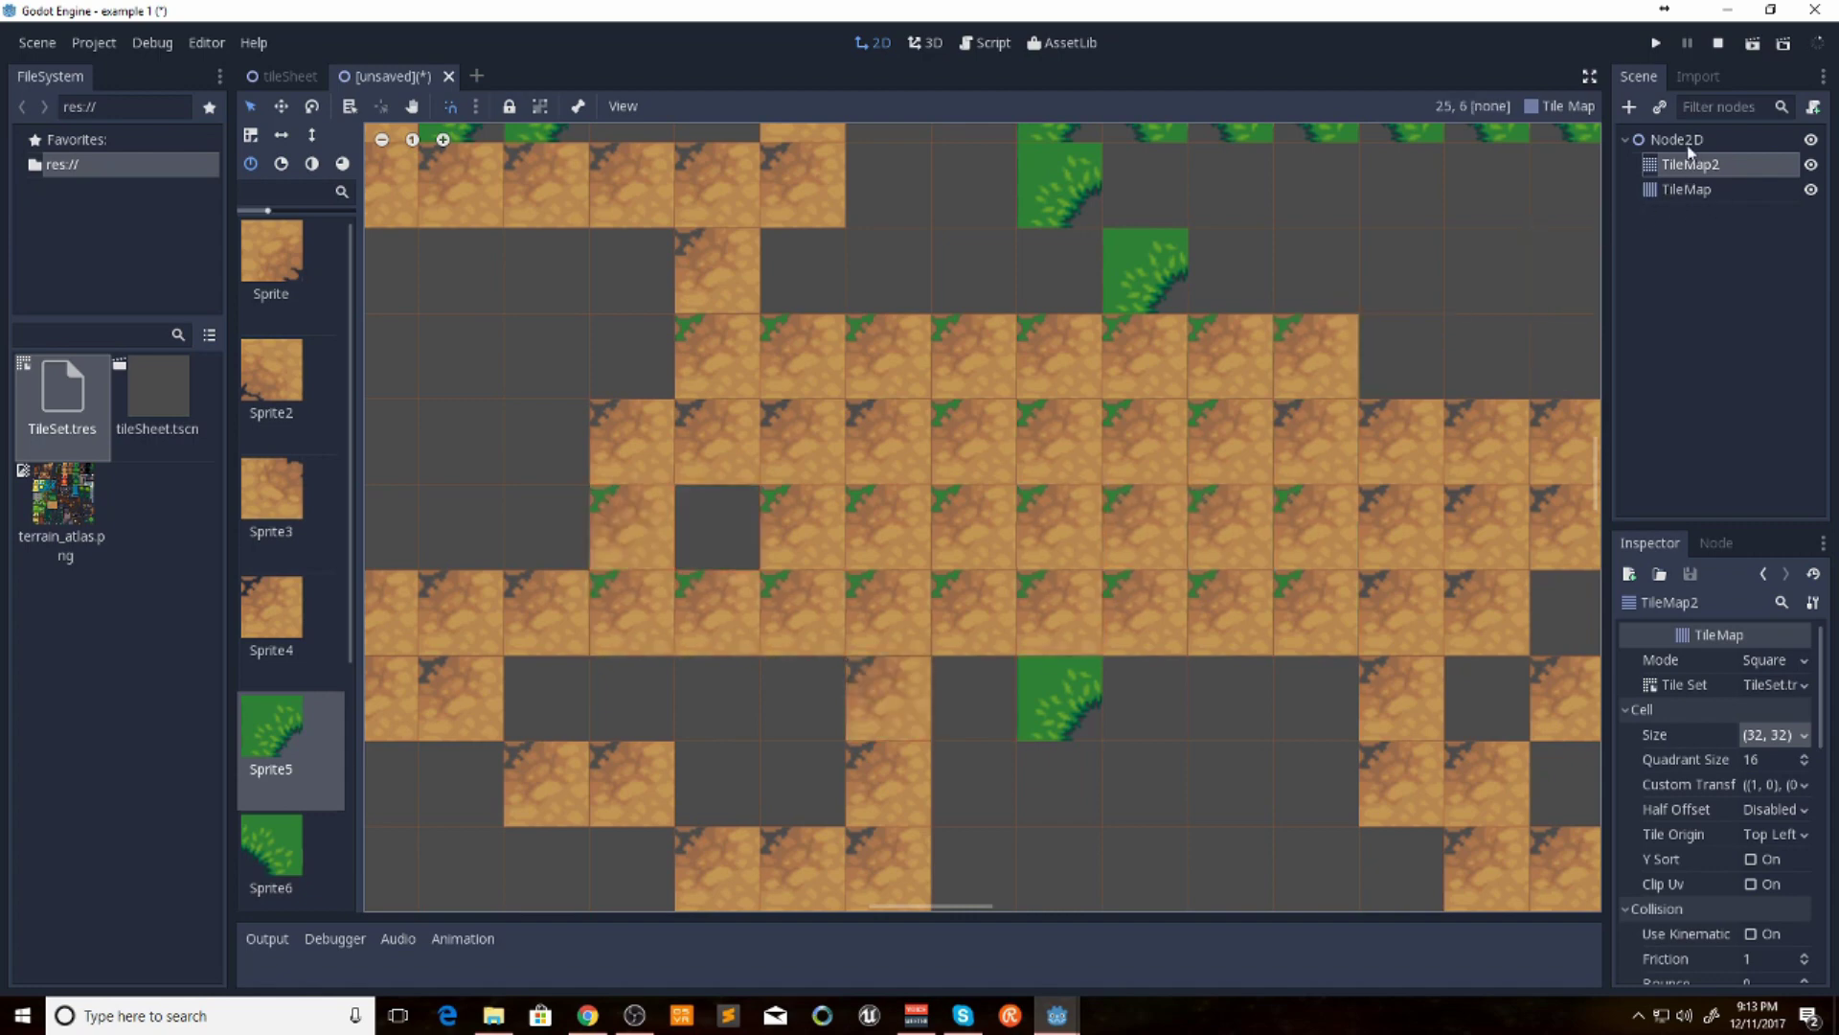
left_click(631, 446)
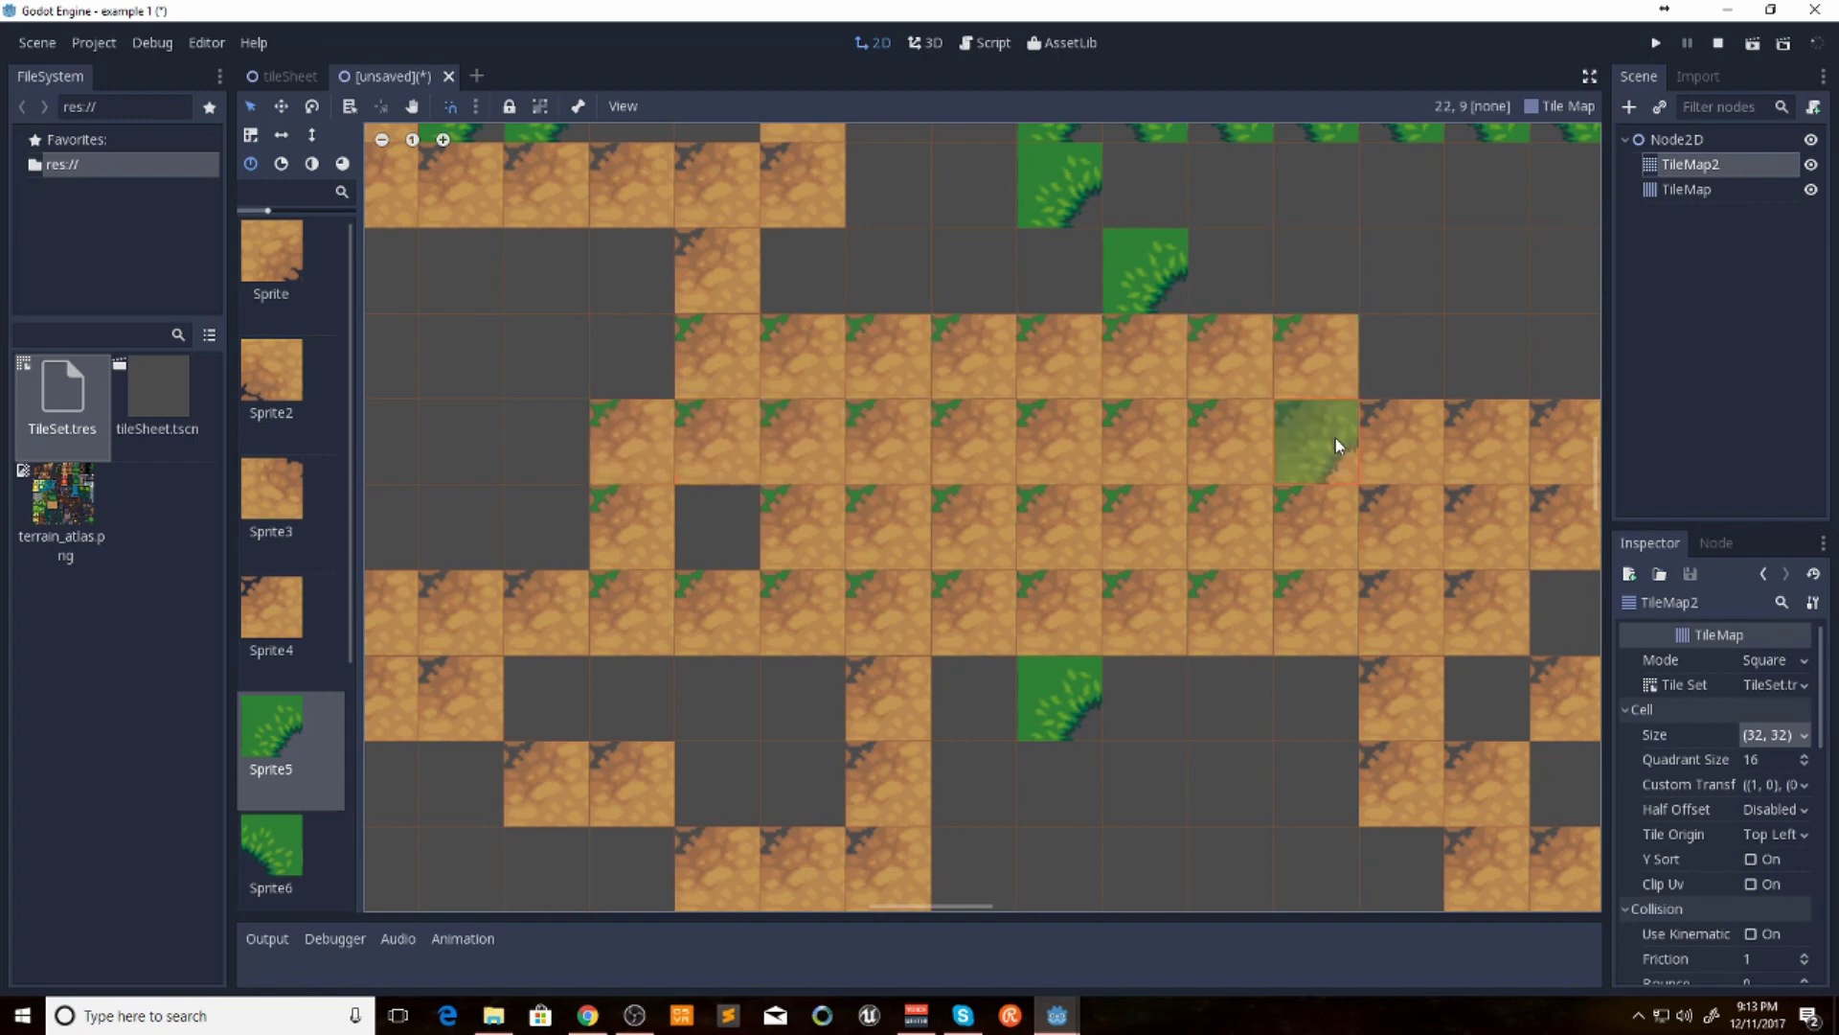
left_click(1396, 436)
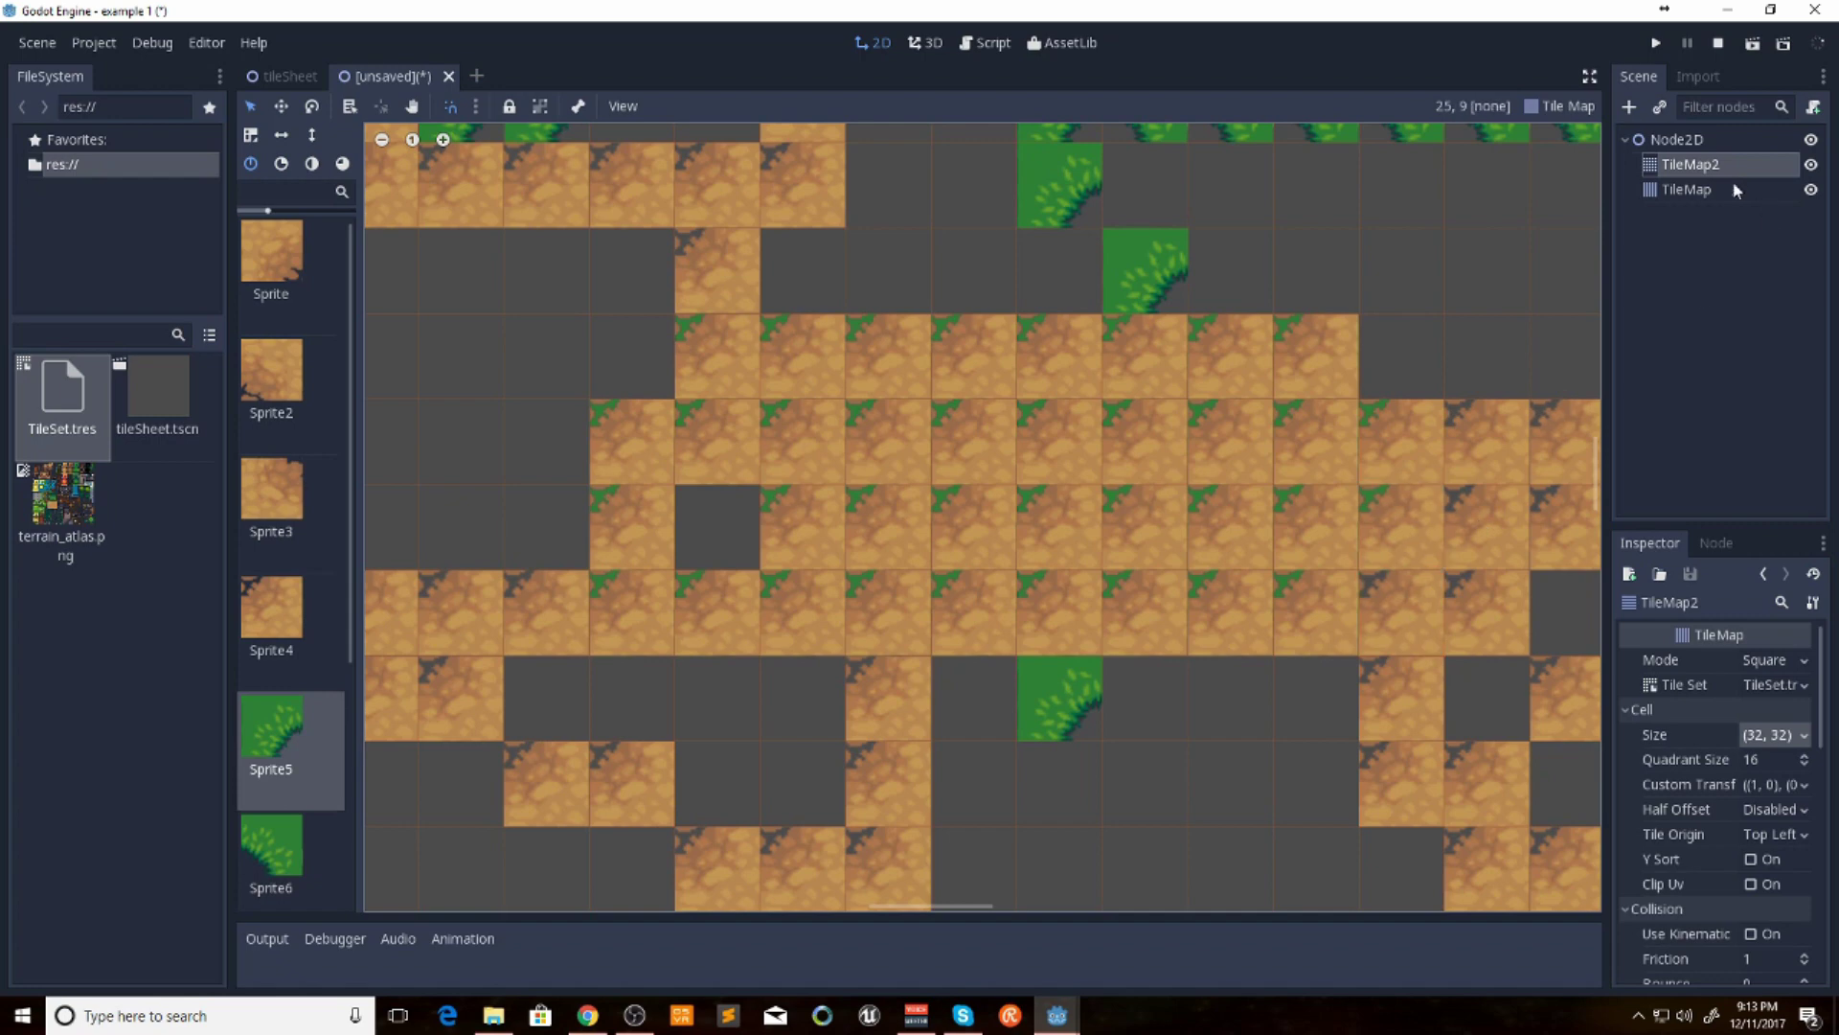
Move TileMap2 below TileMap in the scene tree and paint more Sprite5 grass tiles over the dirt beside the green patch
mouse_move(1682, 167)
left_mouse_down()
mouse_move(1684, 203)
mouse_move(1658, 136)
left_mouse_up()
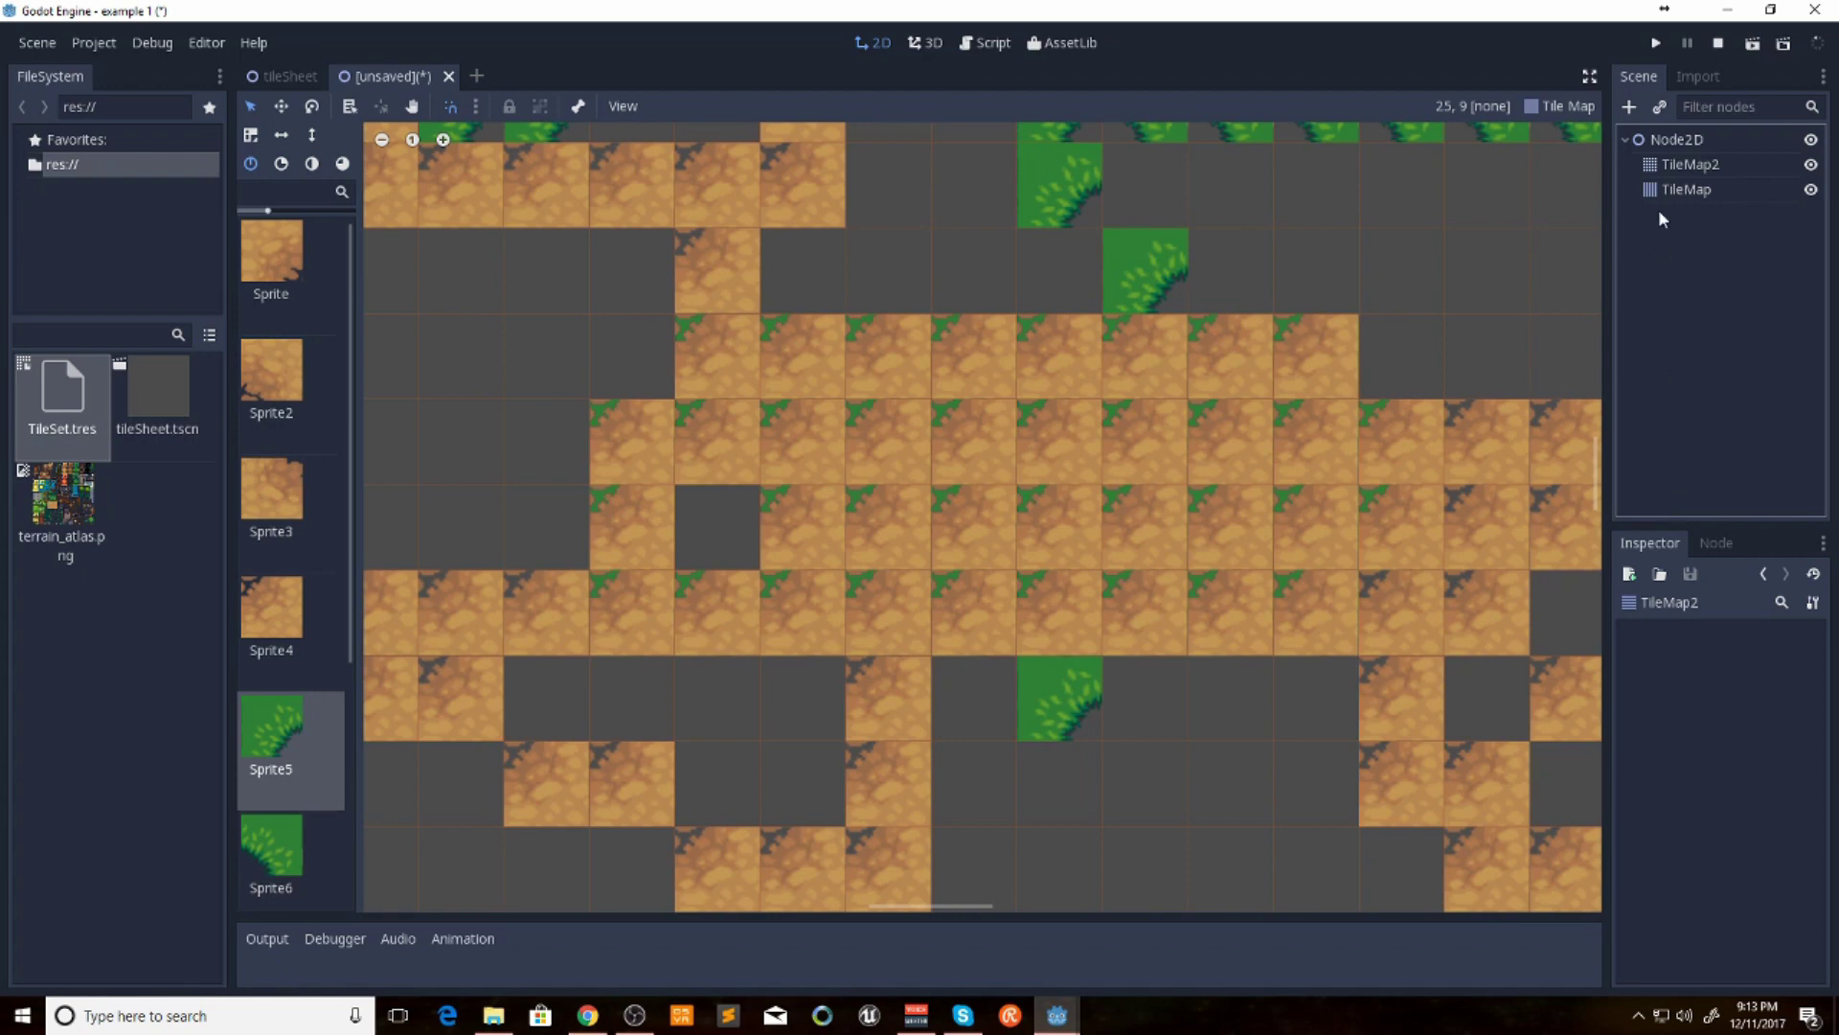
left_click_drag(1668, 169, 1665, 197)
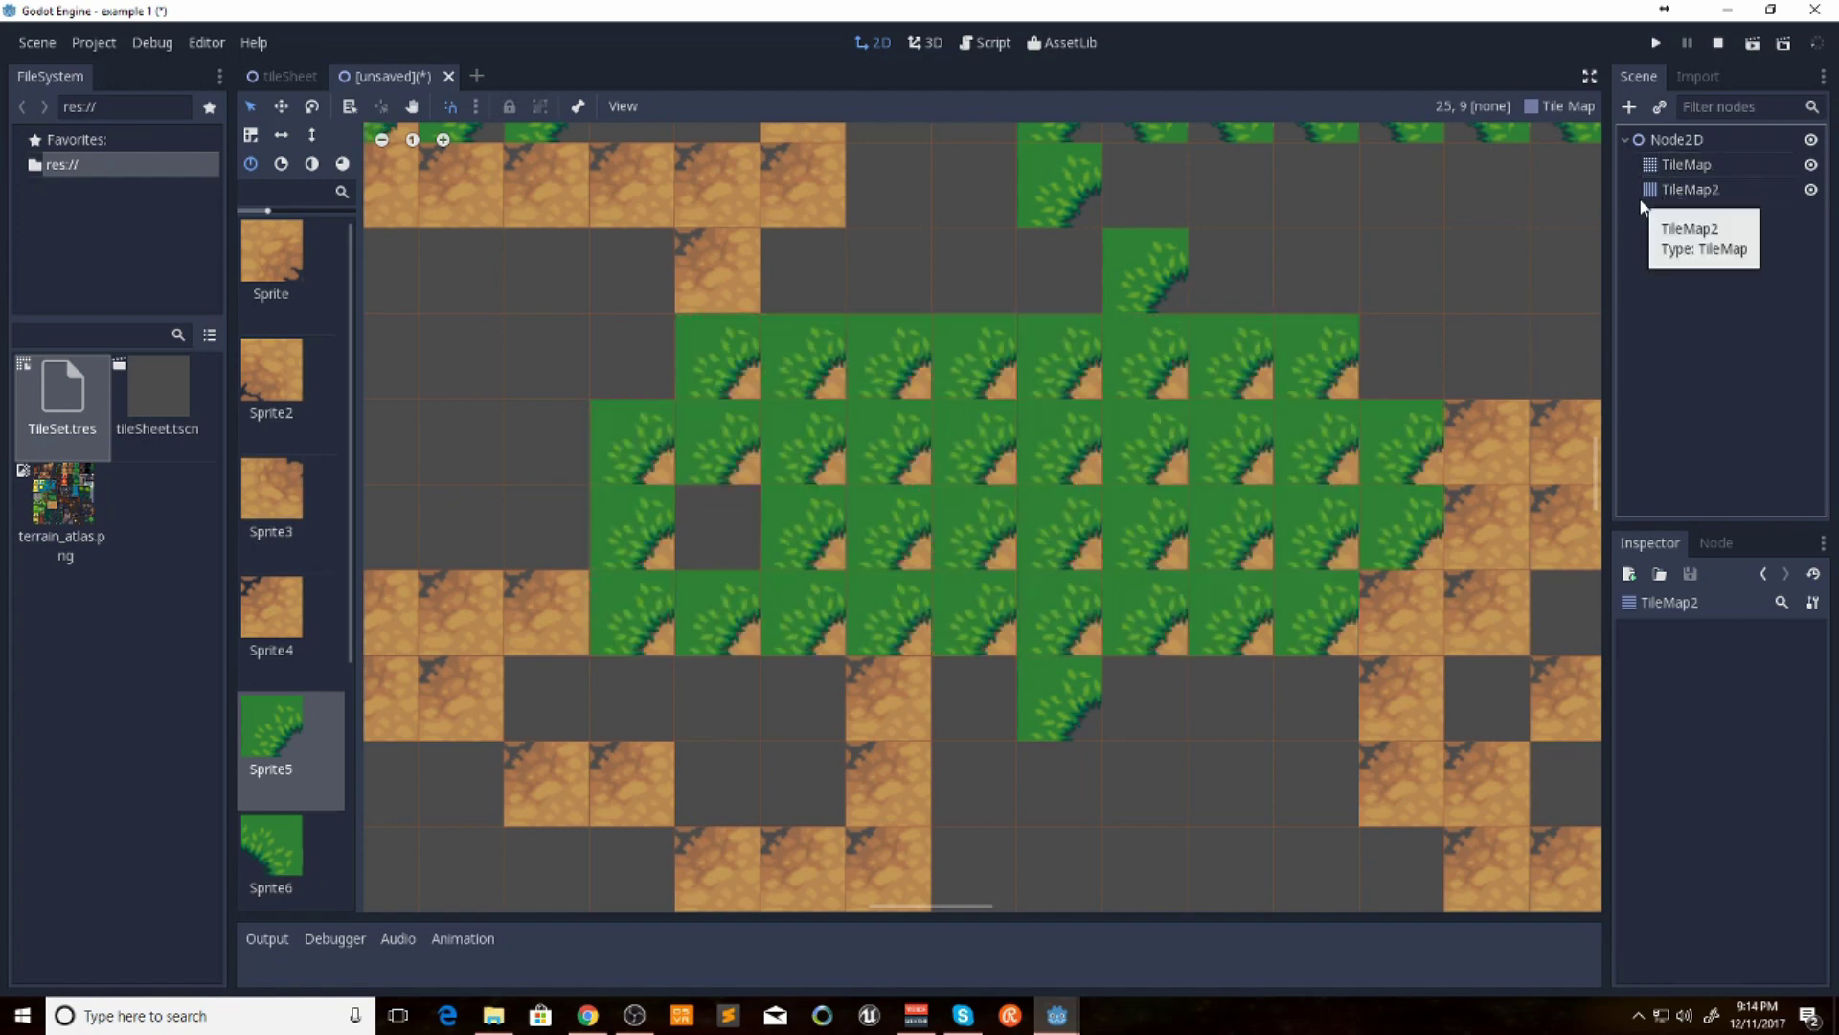
left_click(1475, 594)
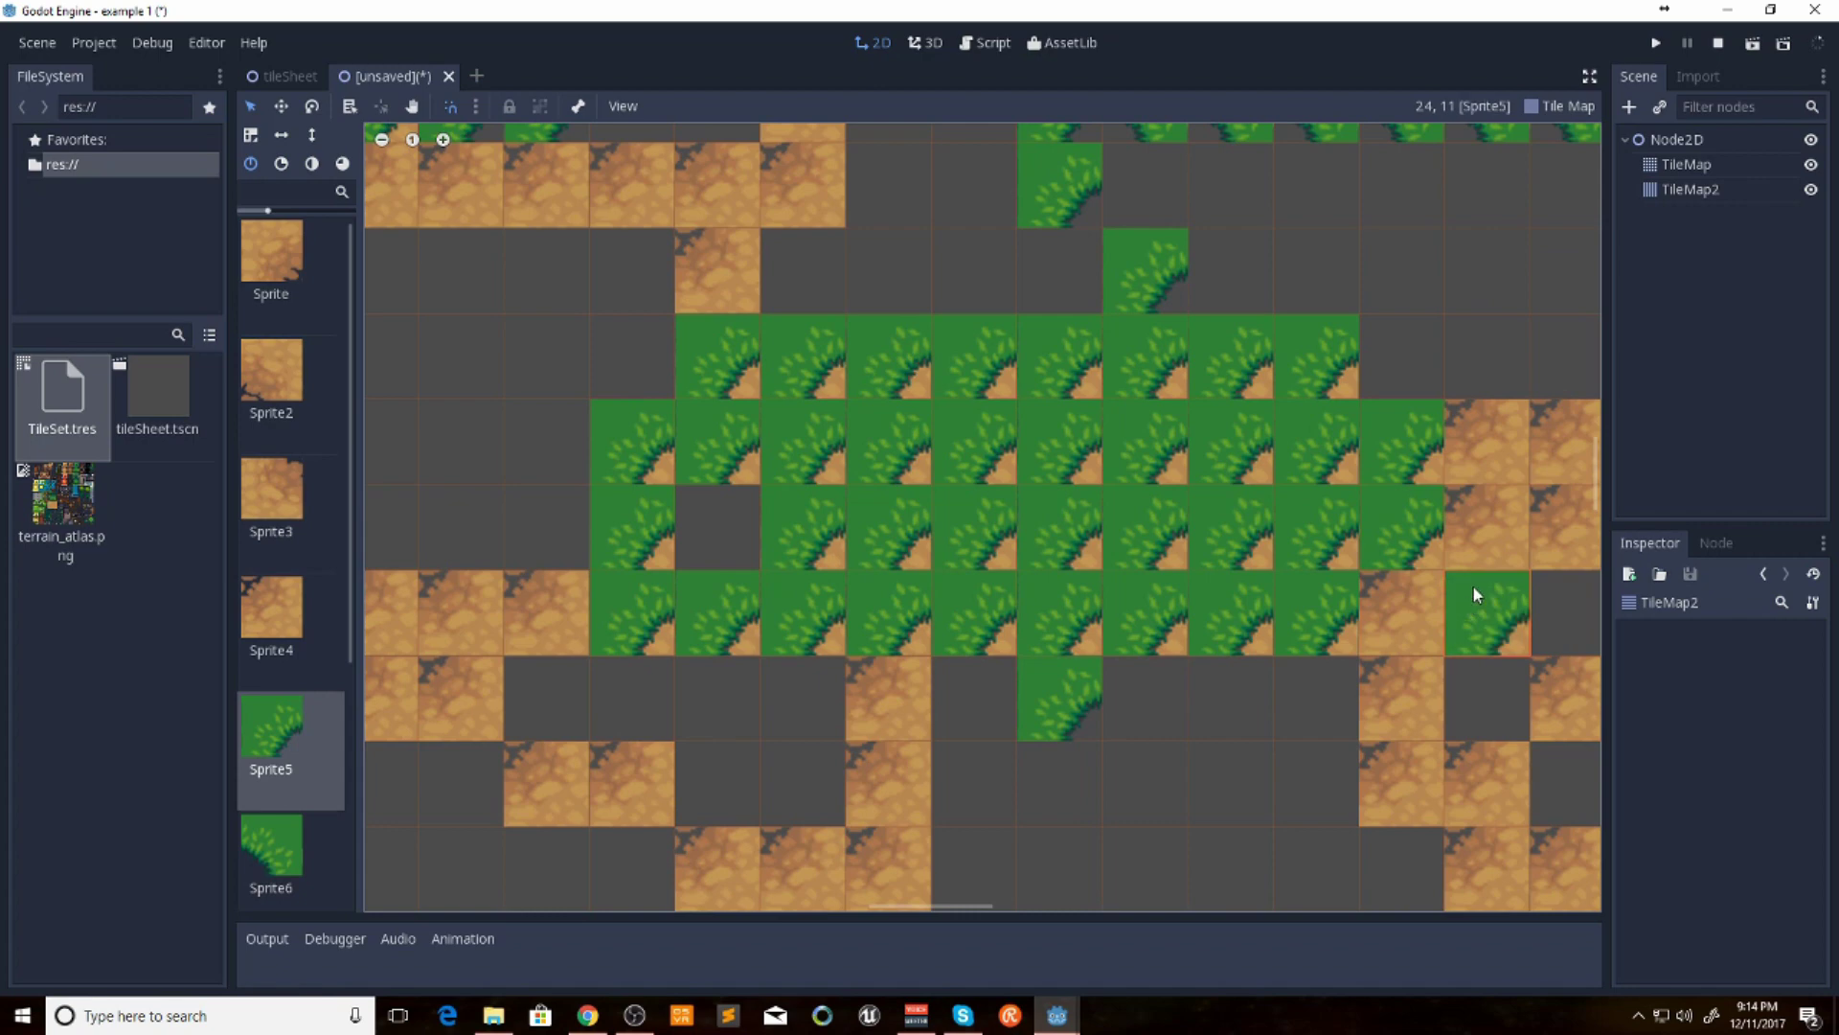
mouse_move(1473, 594)
left_mouse_down()
mouse_move(1472, 514)
mouse_move(1519, 422)
left_mouse_up()
Move TileMap below TileMap2 in the scene tree and paint Sprite4 dirt tiles on it over the central grass area
left_click(1684, 168)
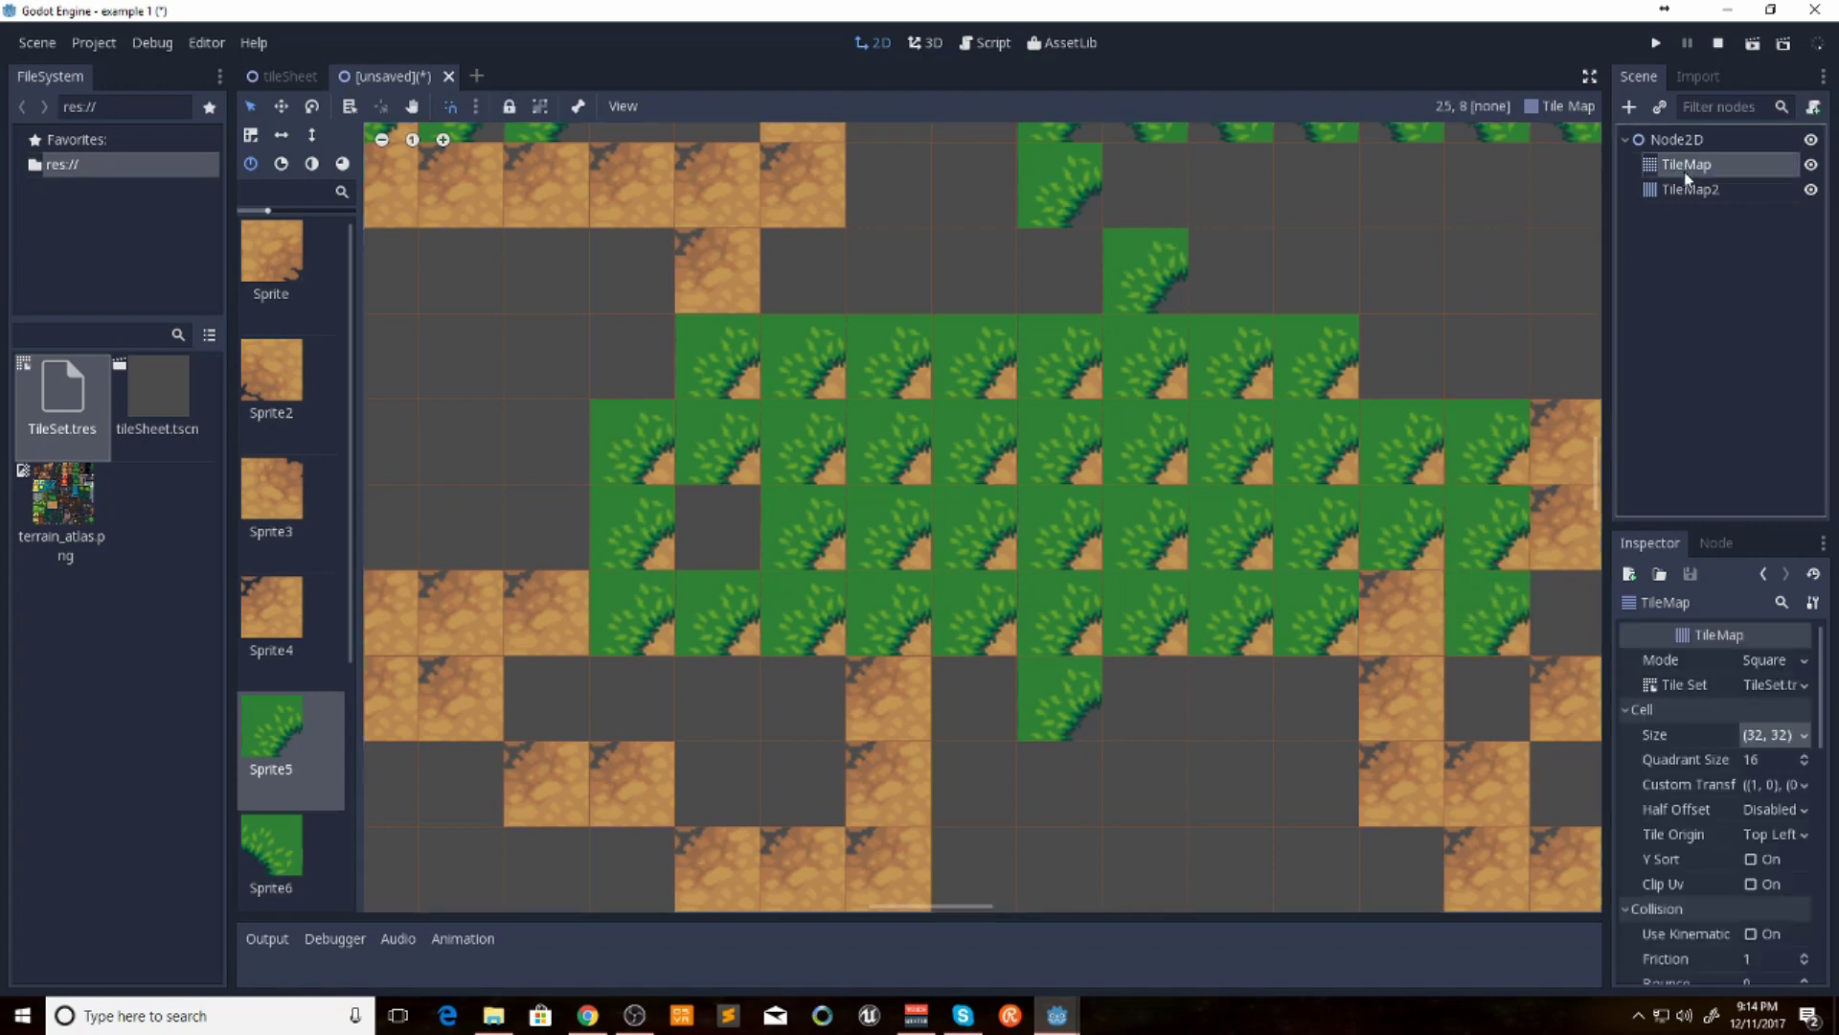
left_click_drag(1684, 171, 1691, 203)
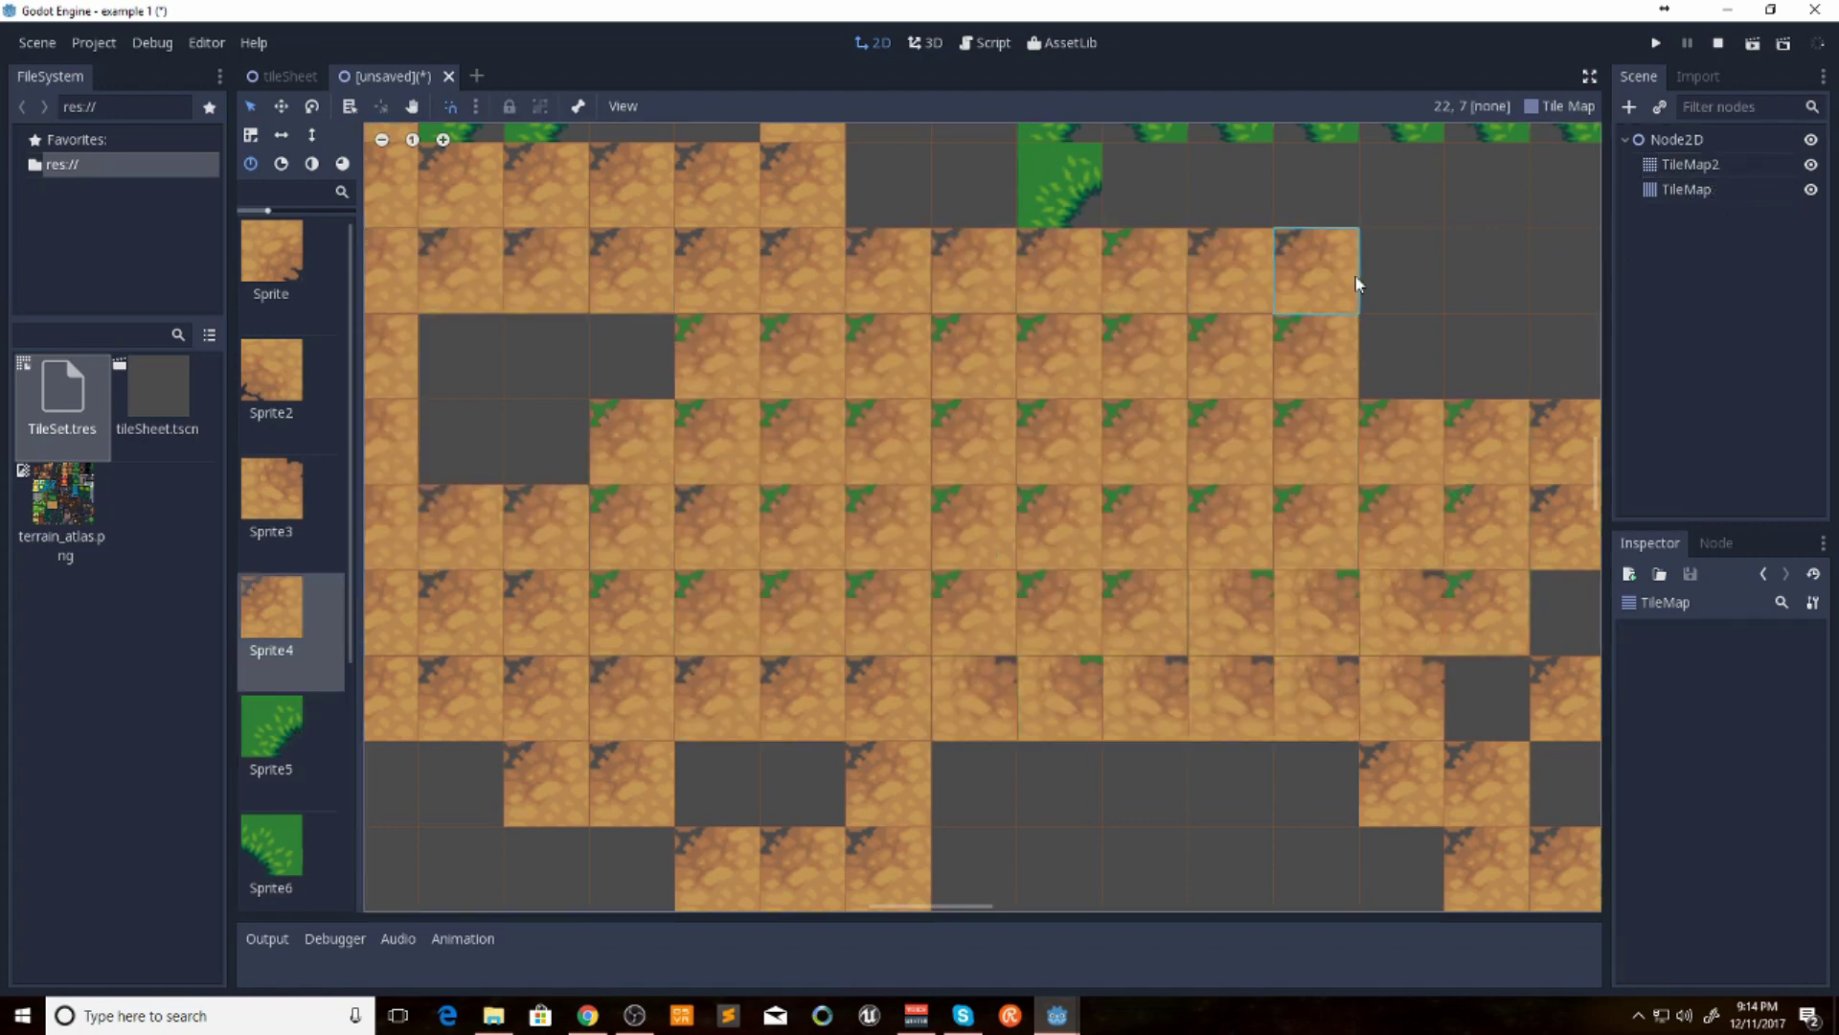
middle_click_drag(1085, 187, 832, 486)
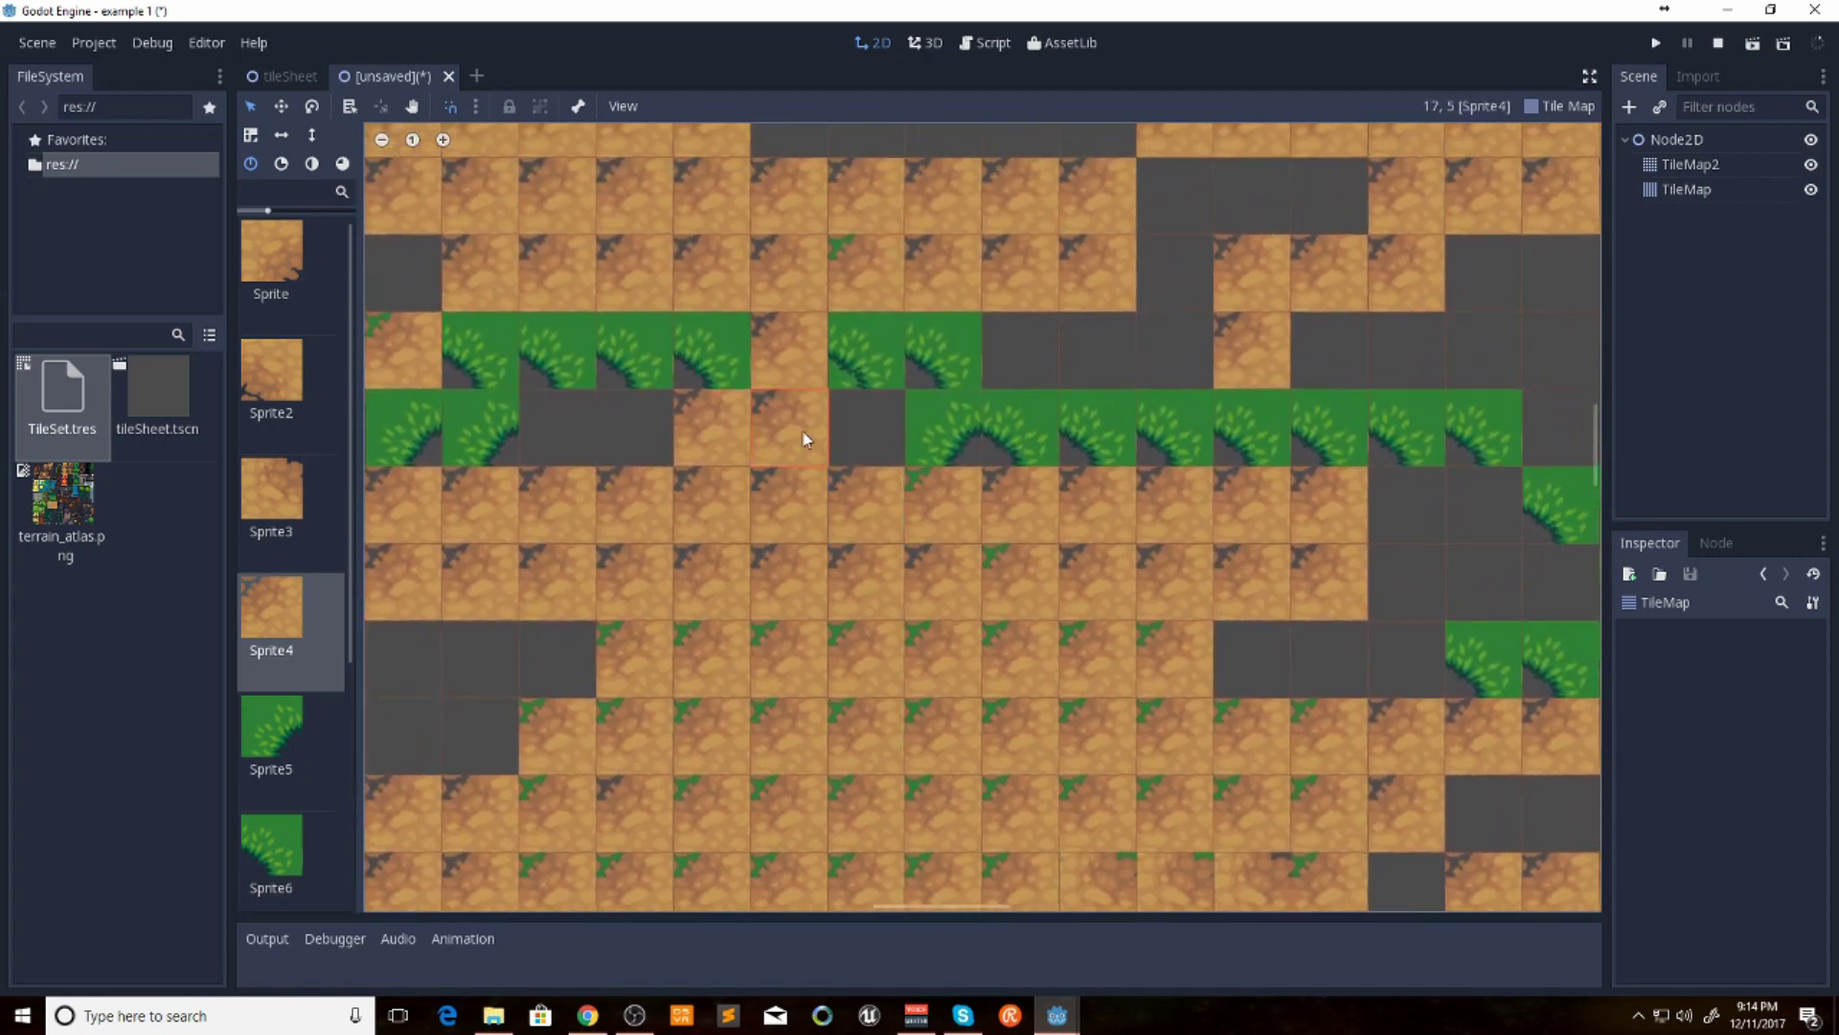
mouse_move(802, 429)
left_mouse_down()
mouse_move(1498, 441)
mouse_move(1524, 386)
mouse_move(1435, 356)
mouse_move(518, 382)
mouse_move(496, 398)
mouse_move(528, 468)
mouse_move(427, 441)
mouse_move(1592, 510)
mouse_move(1549, 669)
mouse_move(1205, 683)
mouse_move(1483, 584)
mouse_move(1192, 572)
mouse_move(548, 703)
mouse_move(441, 680)
mouse_move(483, 748)
mouse_move(407, 755)
mouse_move(409, 737)
mouse_move(1324, 815)
mouse_move(1554, 814)
mouse_move(1475, 876)
mouse_move(1383, 885)
mouse_move(1428, 877)
mouse_move(1432, 709)
mouse_move(1311, 323)
mouse_move(1300, 246)
mouse_move(1322, 207)
mouse_move(1232, 203)
mouse_move(1165, 246)
mouse_move(1162, 275)
mouse_move(1561, 273)
mouse_move(1046, 333)
left_mouse_up()
scroll(1046, 334, "down", 3)
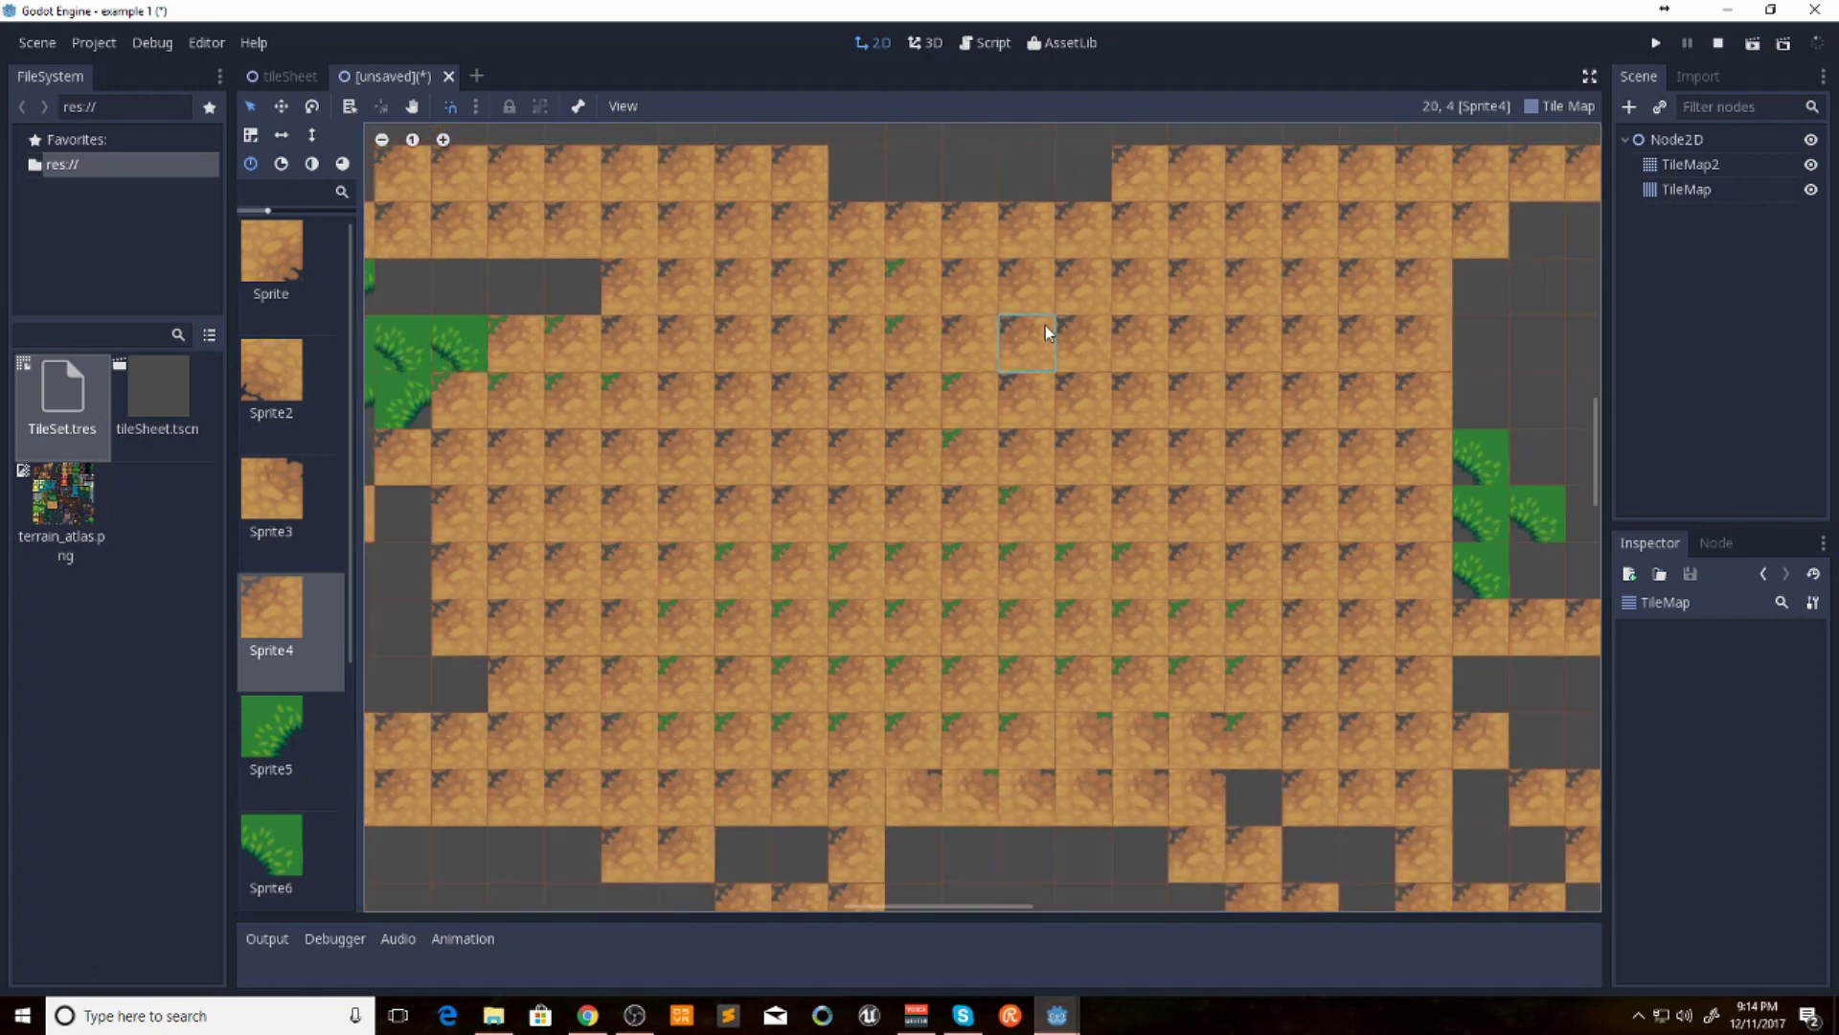
scroll(608, 332, "up", 3)
middle_click_drag(981, 424, 1250, 431)
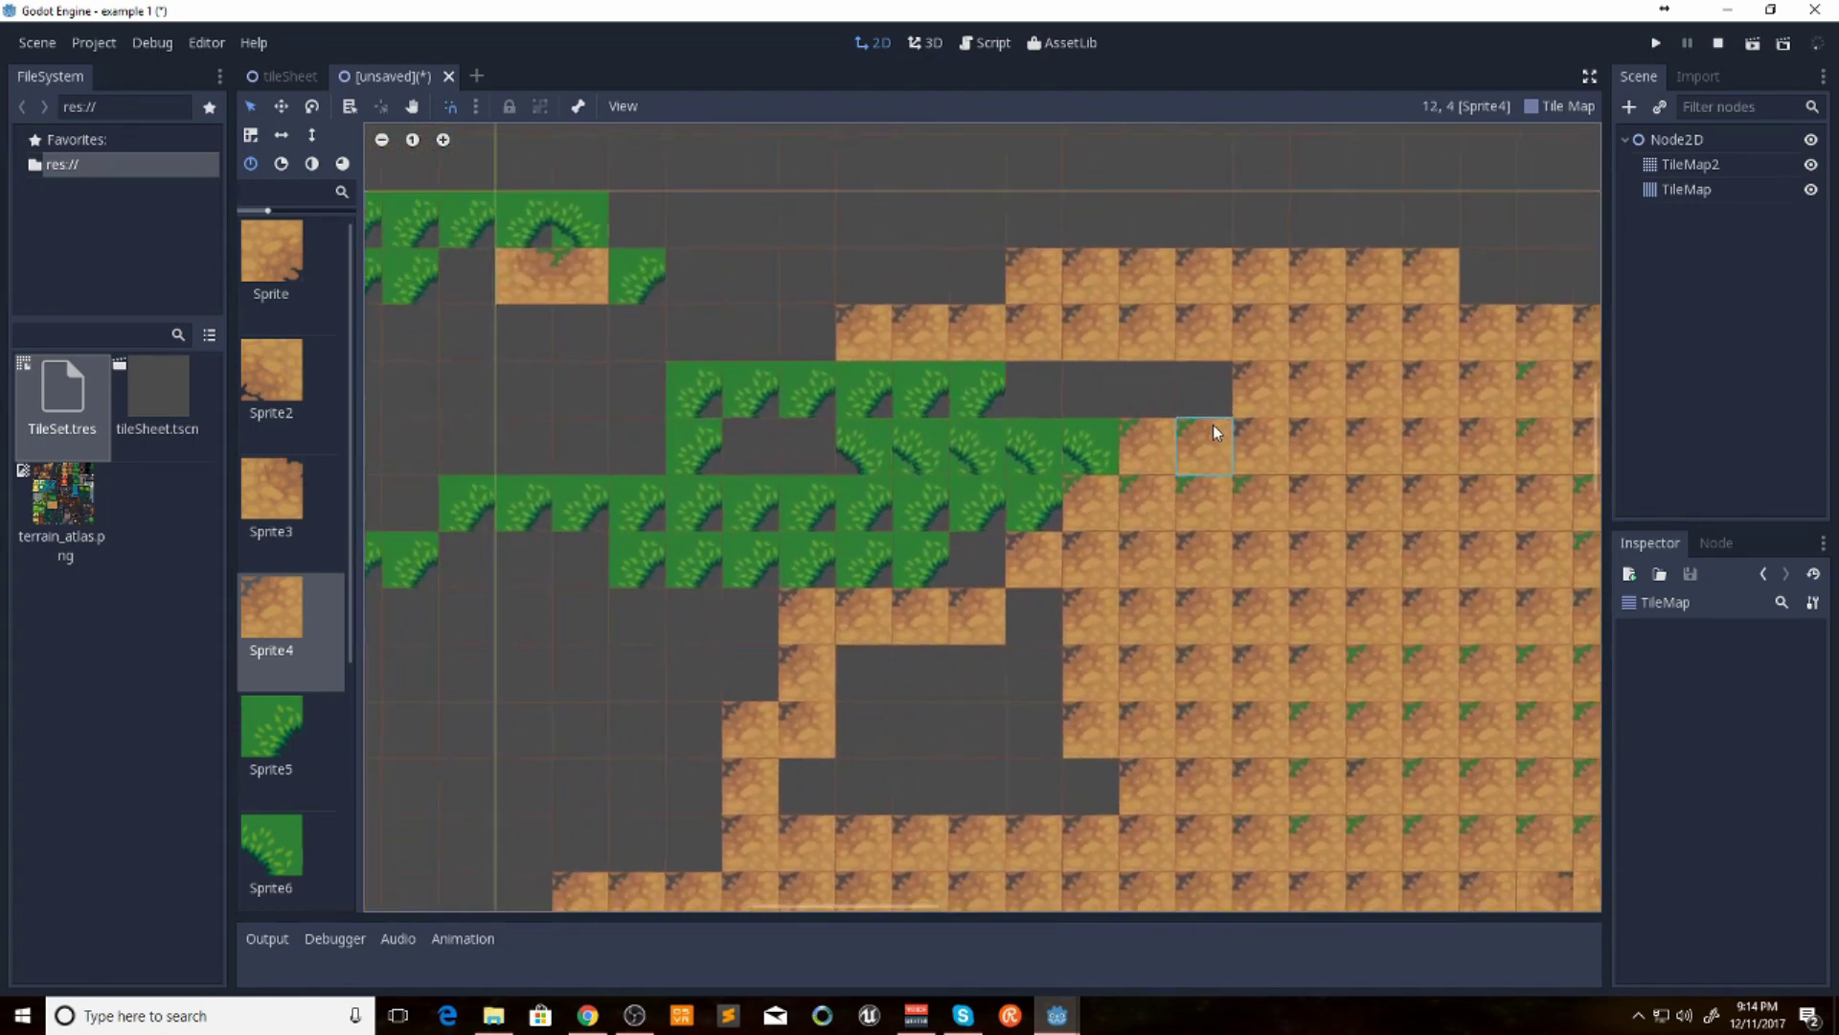